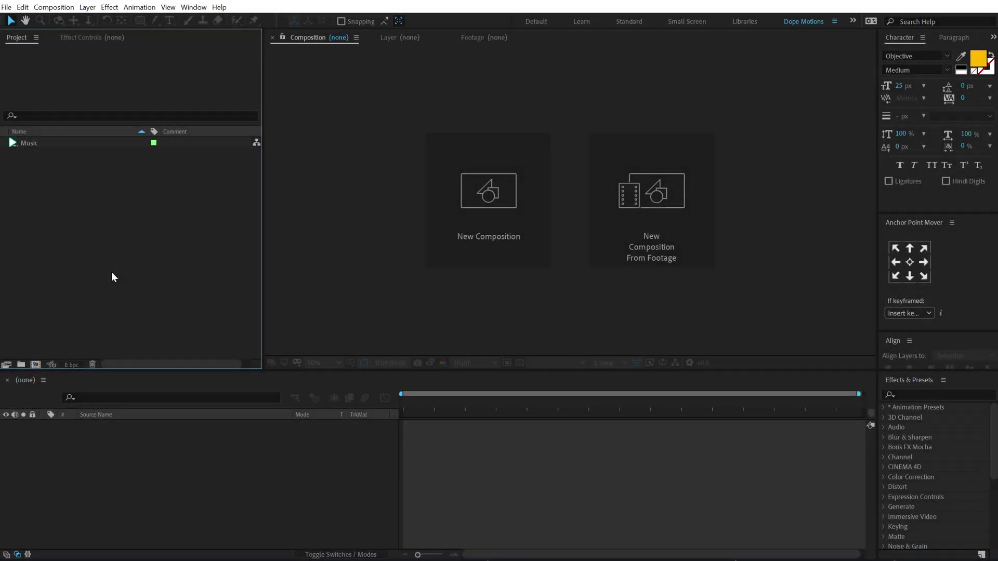
Create an HDTV 1080 composition named Render at 30 fps, lasting 10 seconds
left_click(495, 207)
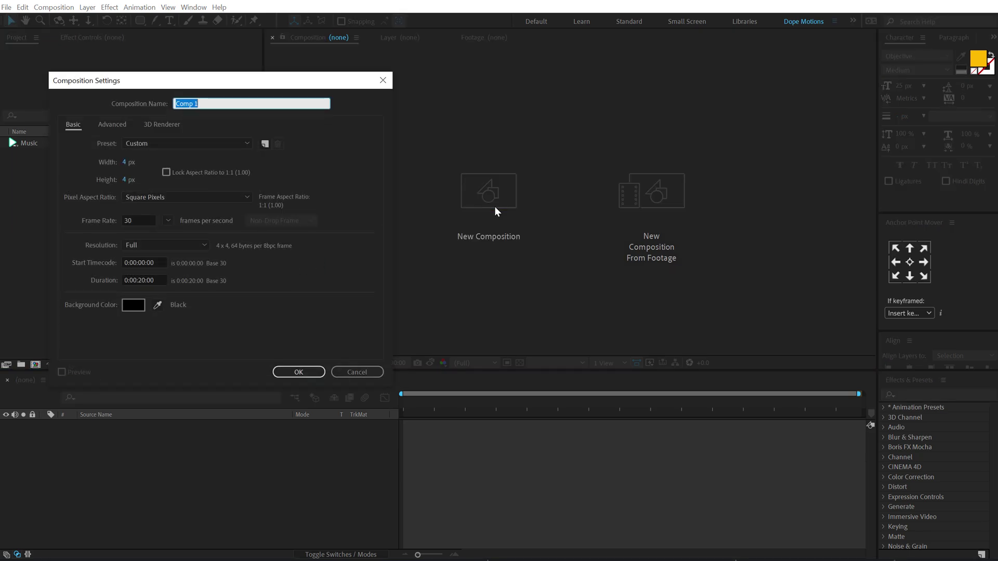
left_click(149, 146)
left_click(160, 457)
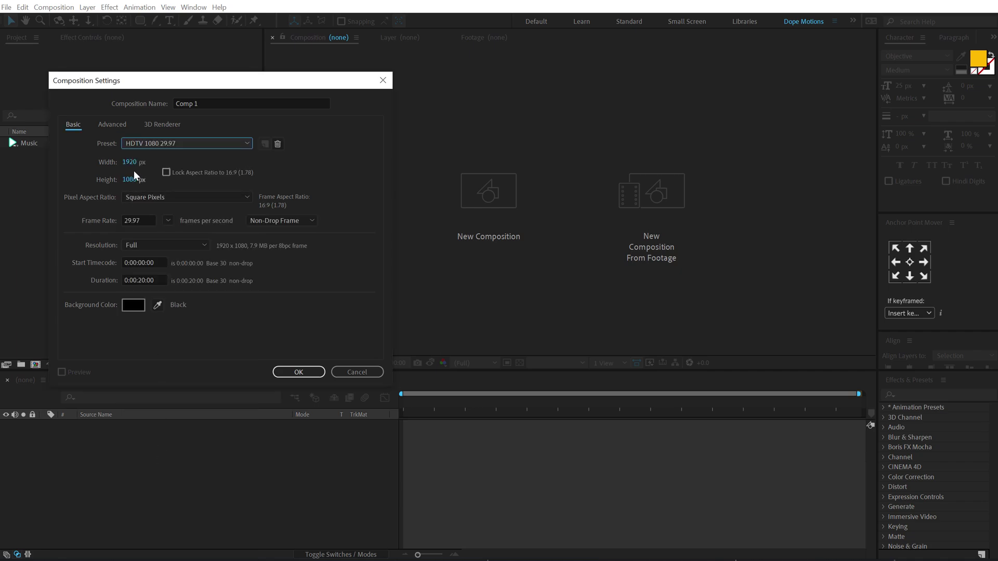
left_click(146, 218)
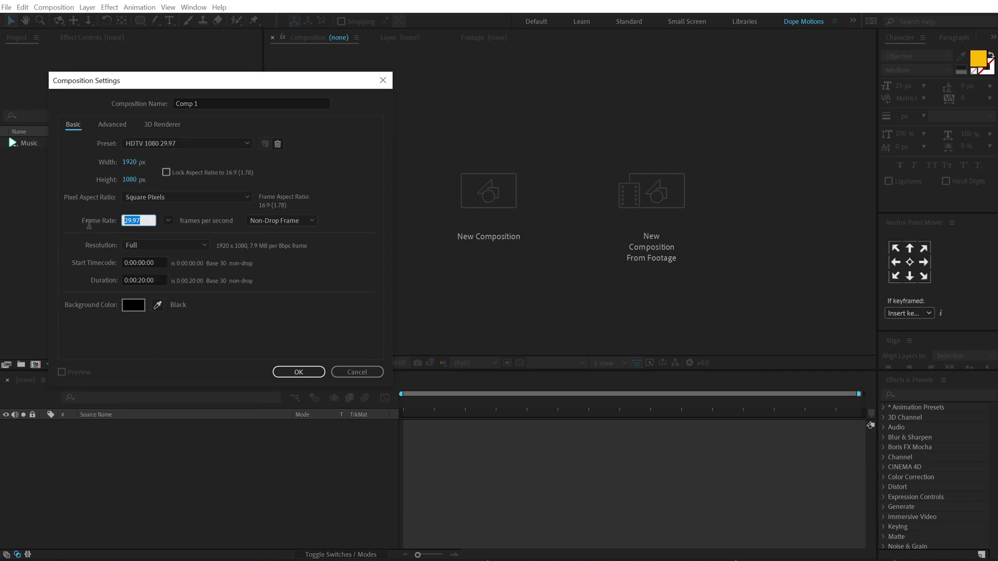
type("30")
left_click(151, 280)
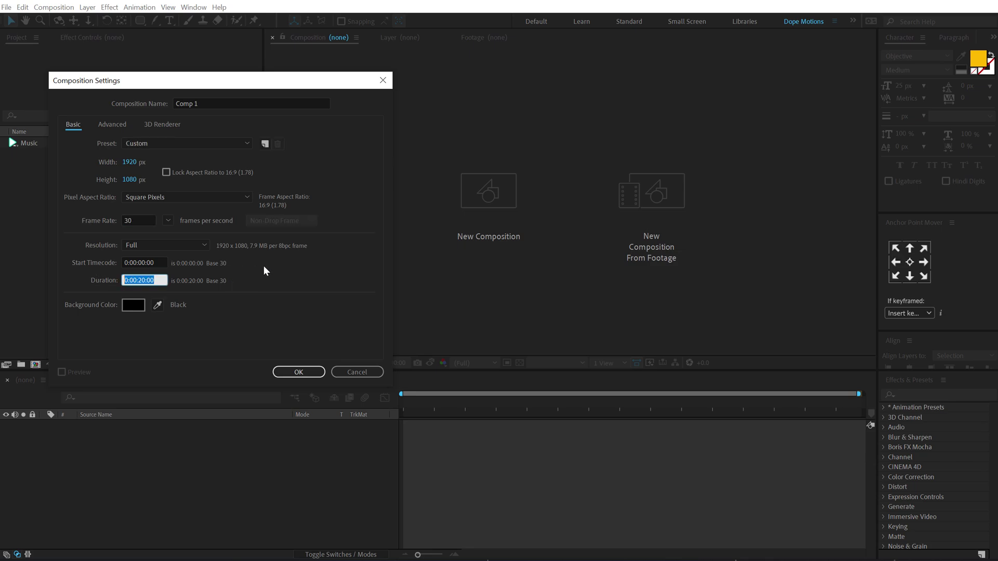
type("10")
key("Tab")
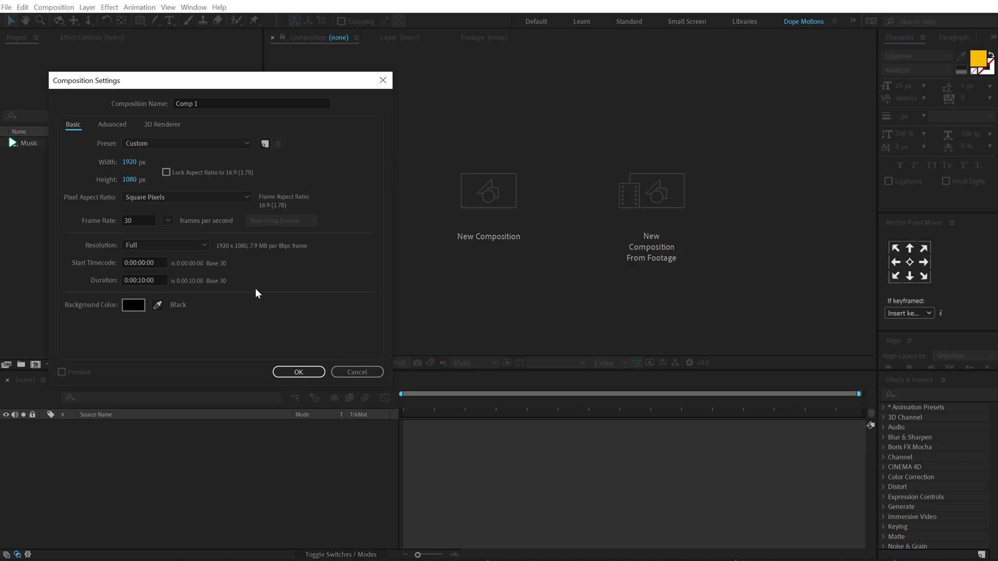
left_click_drag(221, 106, 89, 112)
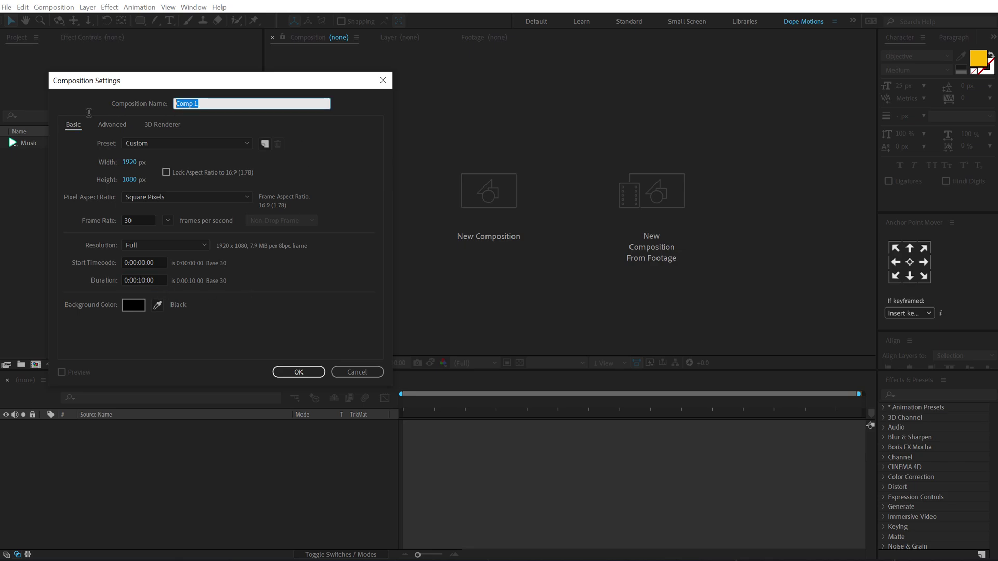
type("Render")
left_click(304, 295)
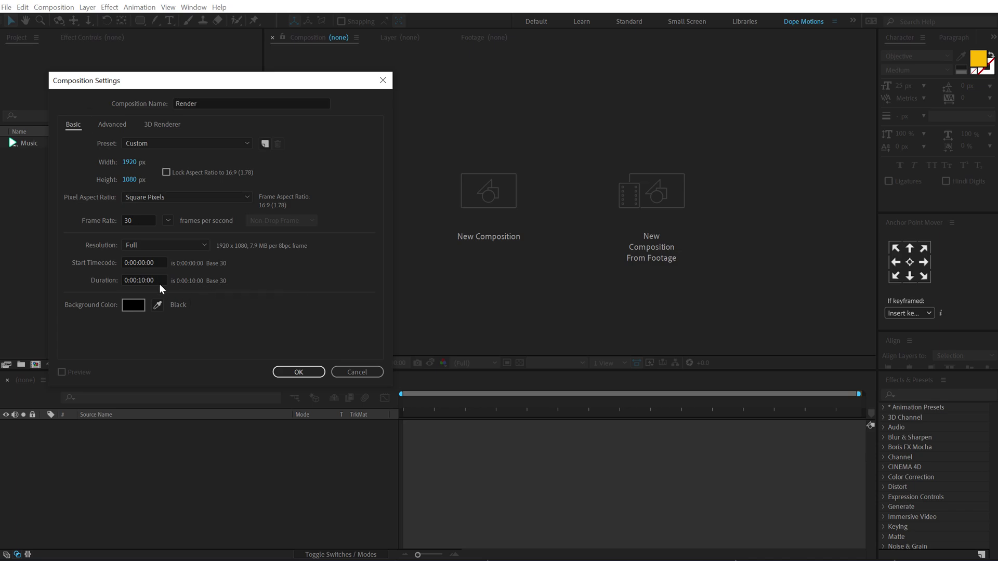
left_click(312, 371)
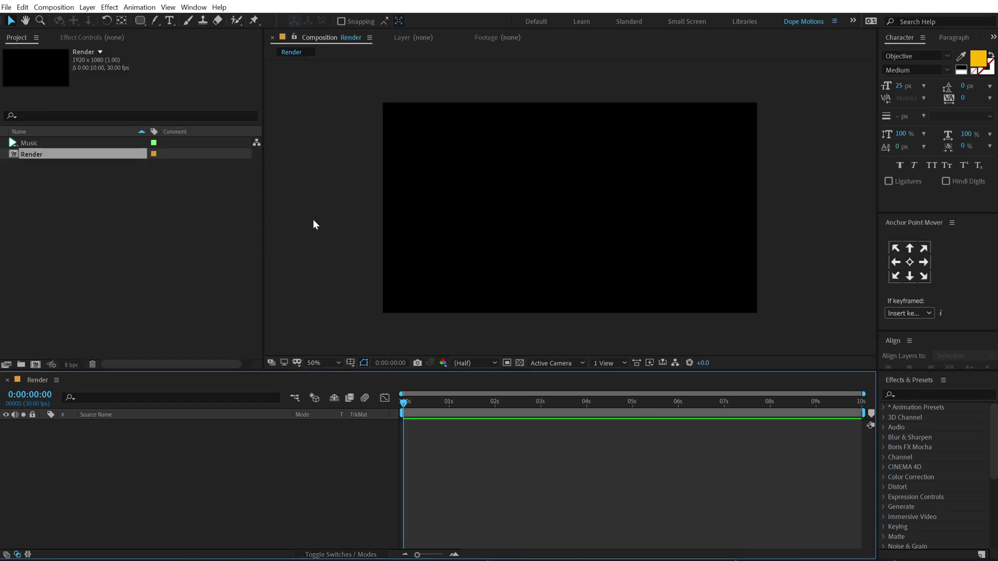
Create a 4×4 pixel composition named Music
left_click(147, 250)
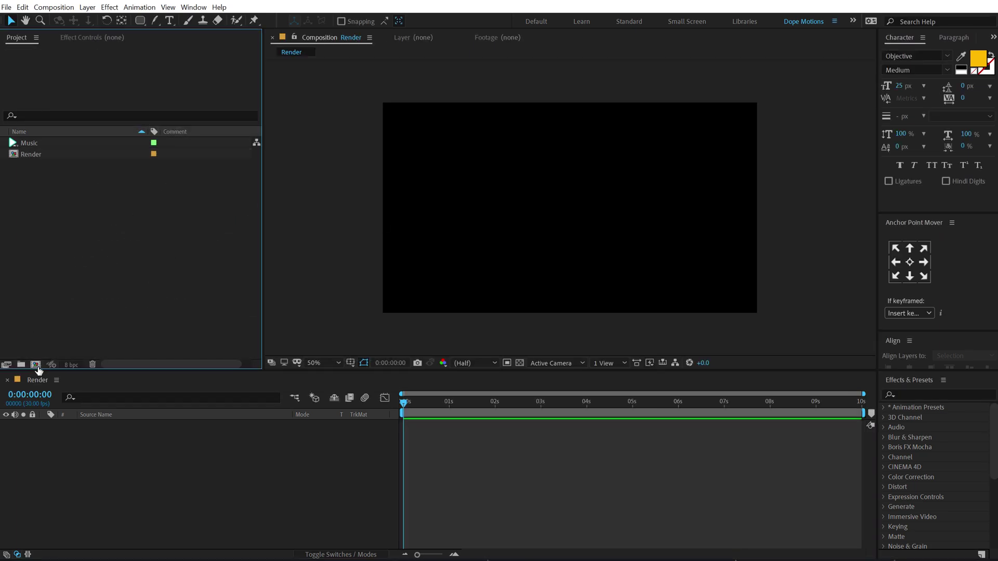
left_click(35, 364)
left_click_drag(224, 84, 304, 79)
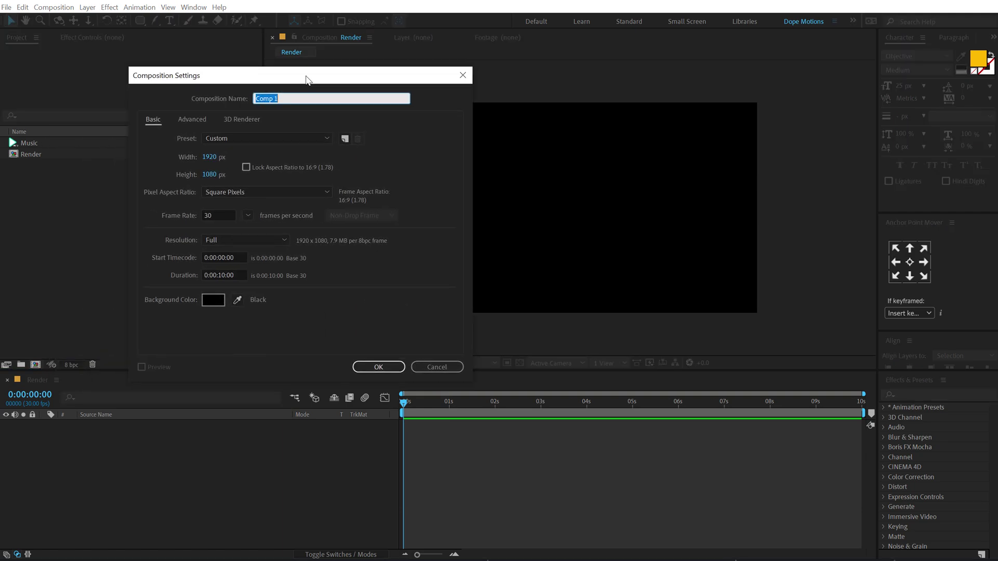
type("Music")
left_click(210, 157)
type("4")
key("Tab")
type("4")
left_click(461, 165)
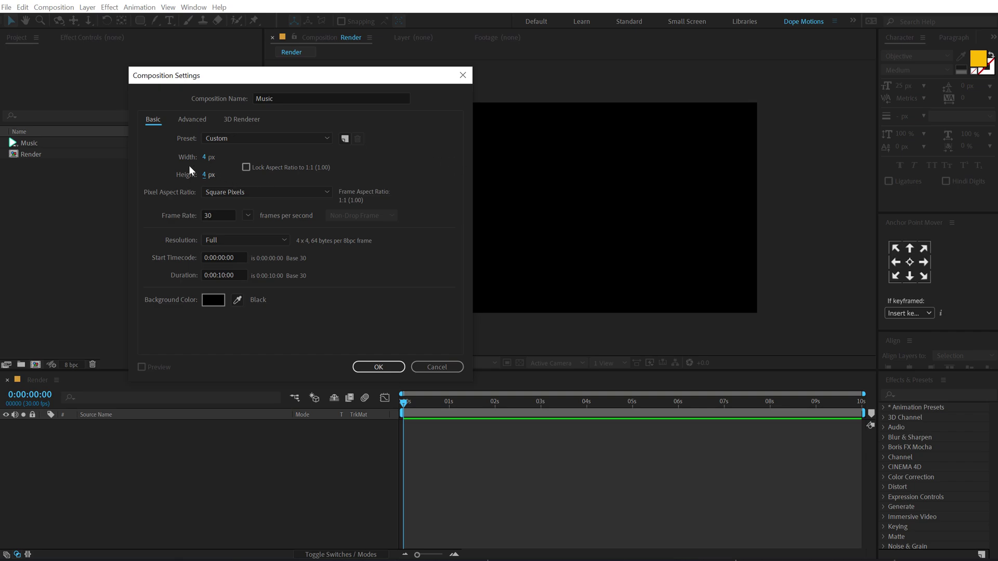
left_click(375, 367)
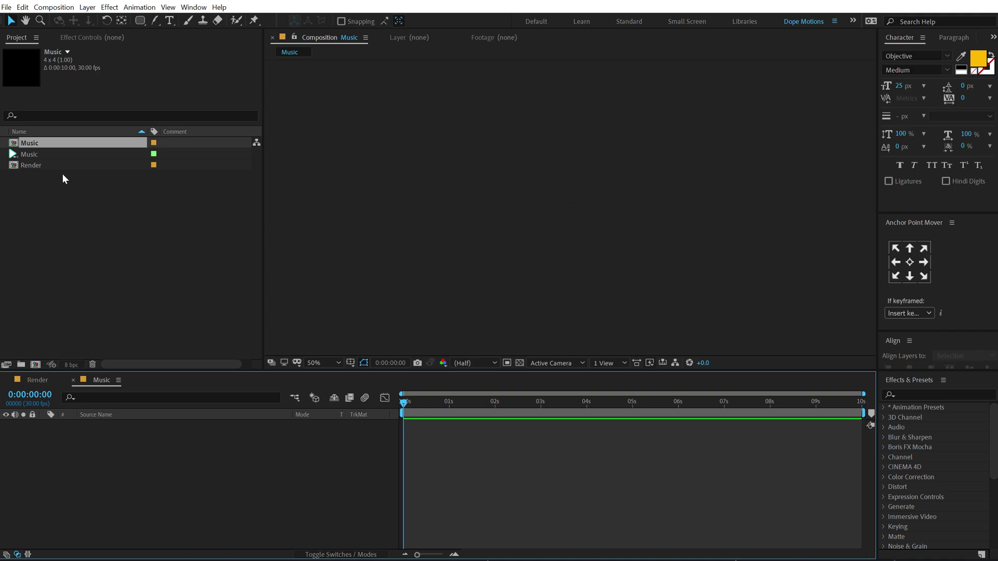
Add the Music audio to it, slide the layer so a later passage plays first, then return to Render
left_click_drag(31, 154, 101, 425)
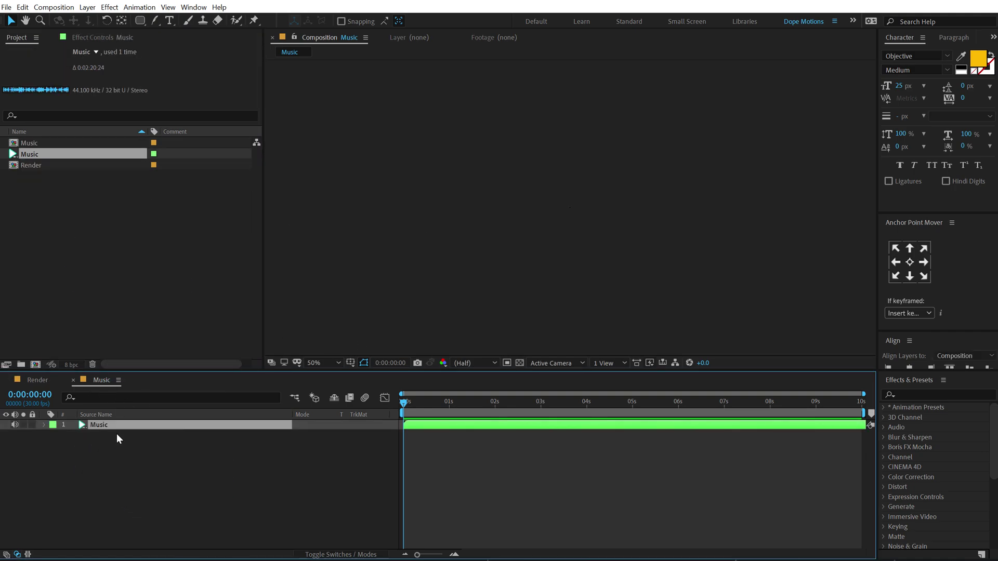
key("l")
key("l")
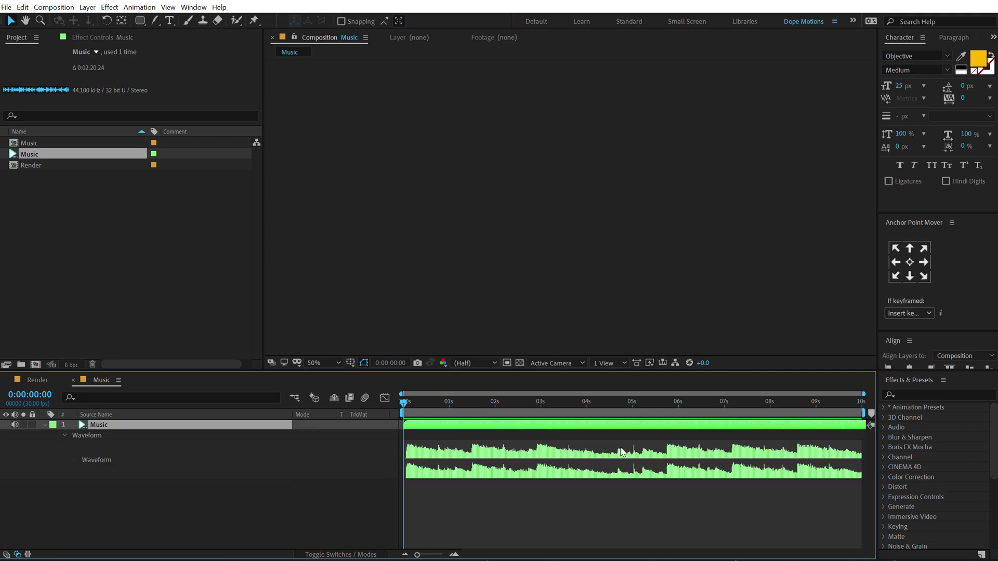
left_click_drag(848, 428, 375, 445)
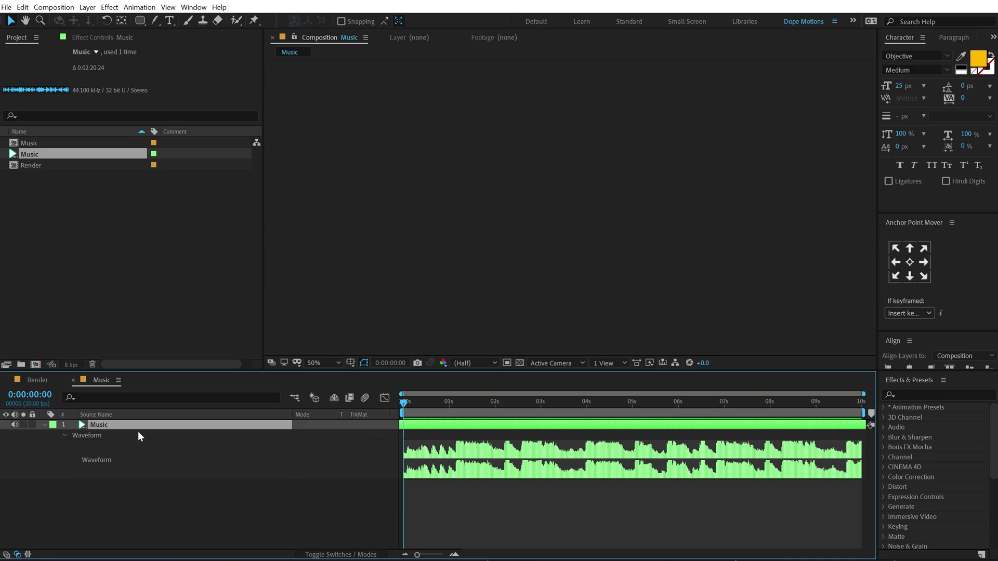
left_click(34, 381)
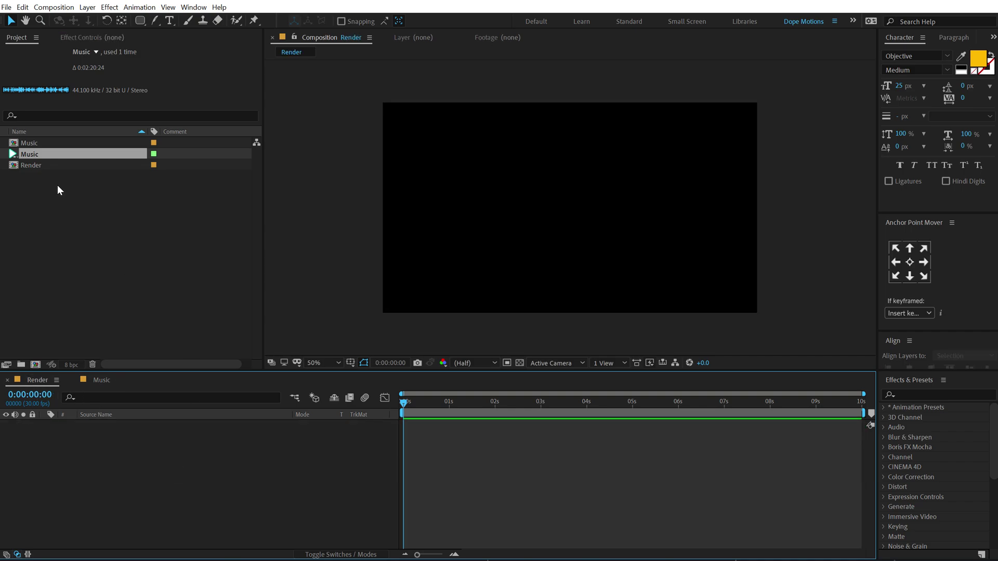
Nest the Music comp in Render and add two full-frame solids named BG and AS
left_click_drag(34, 144, 97, 447)
left_click(95, 464)
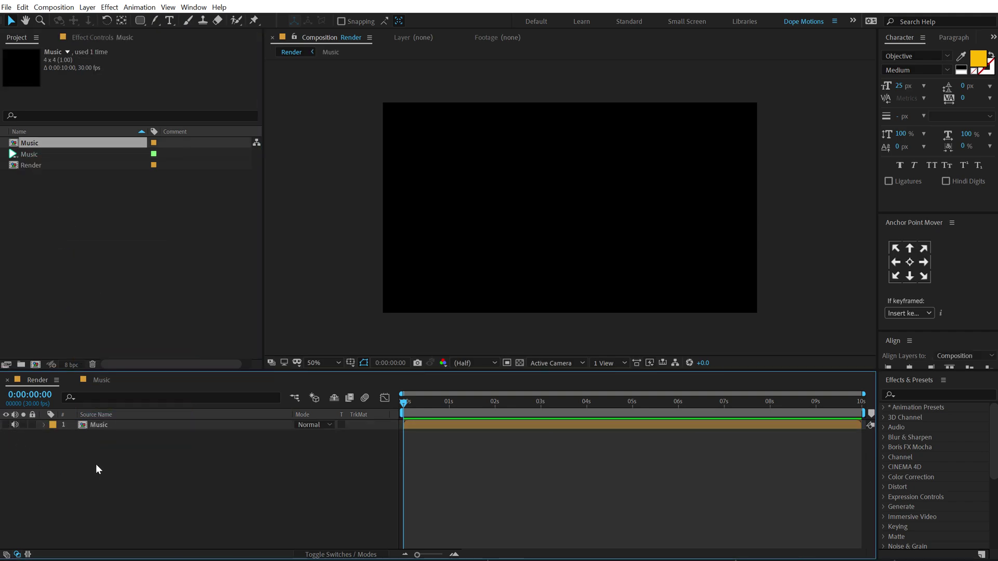
key("ctrl+y")
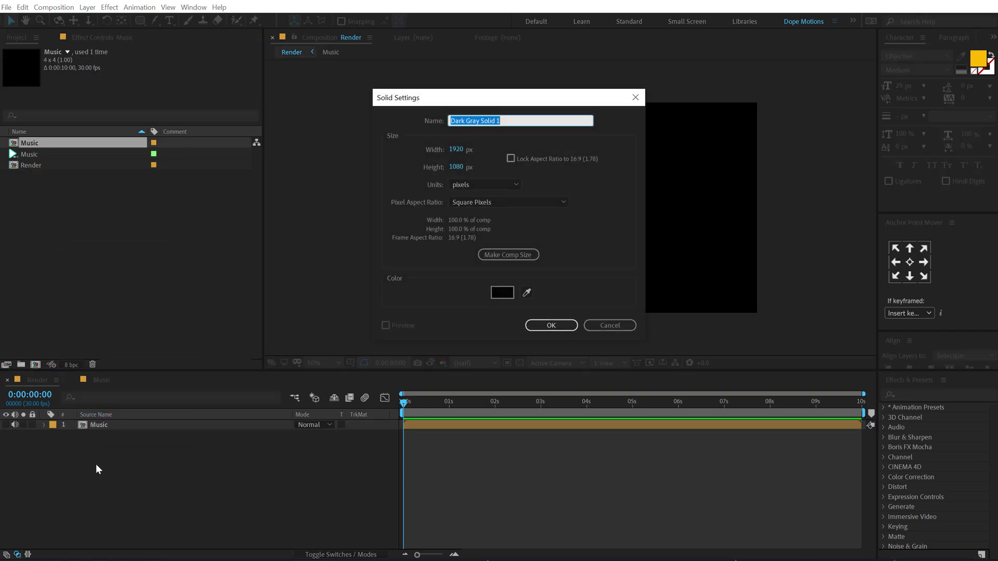
type("BG")
left_click(549, 327)
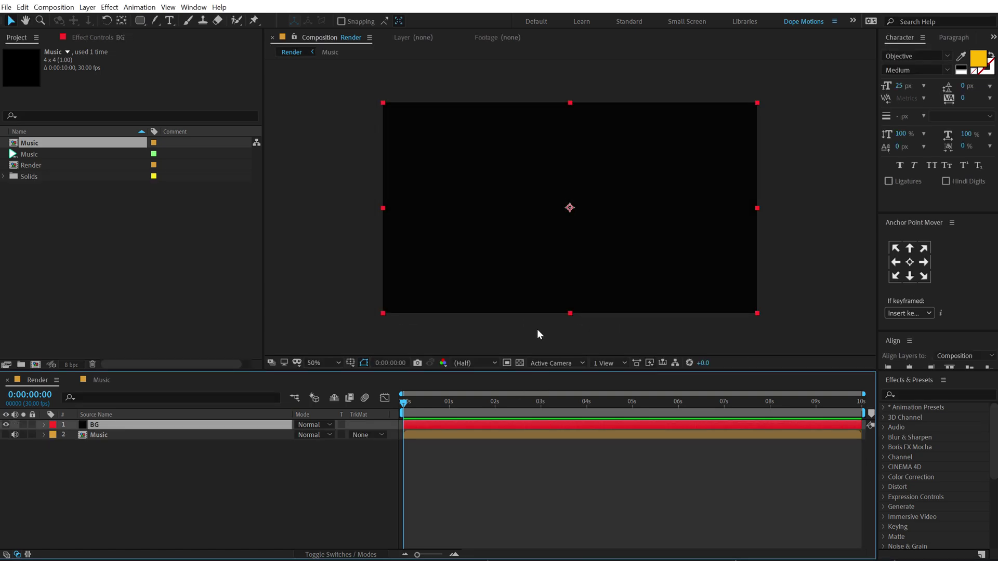
left_click(120, 495)
key("ctrl+y")
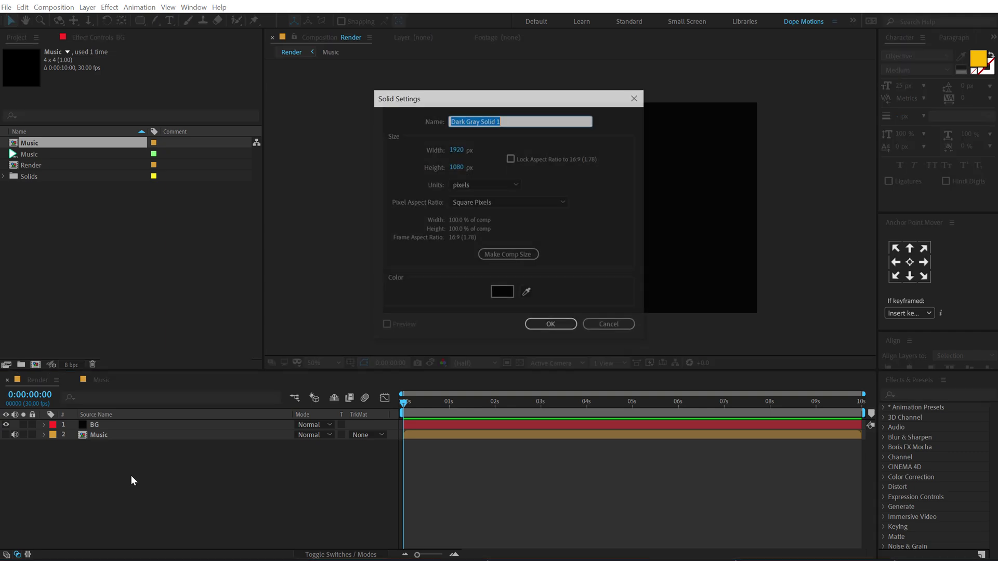
type("AS")
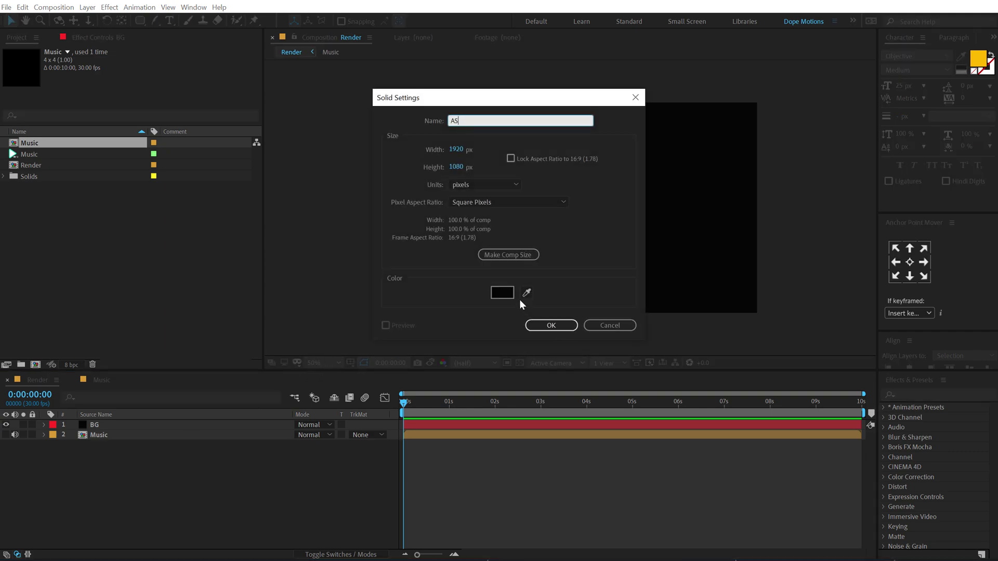
left_click(539, 326)
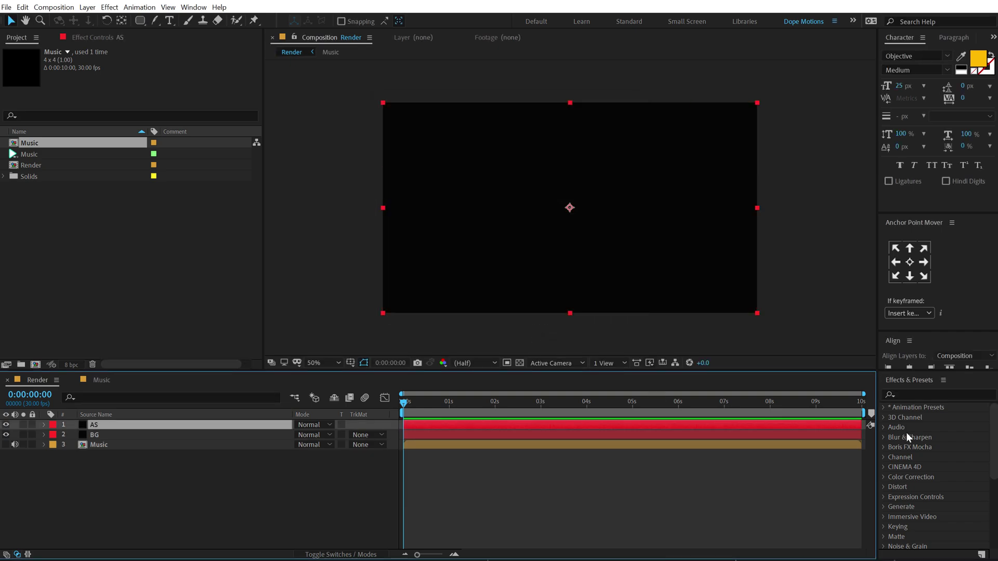
Apply Audio Spectrum to the AS layer with the Music layer as its audio source
left_click(919, 396)
type("audio")
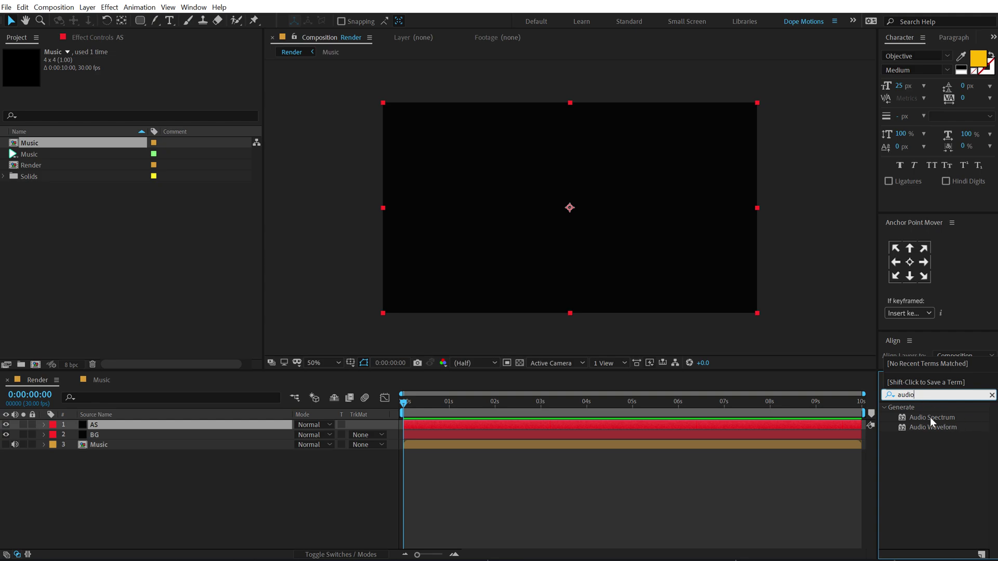
double_click(930, 417)
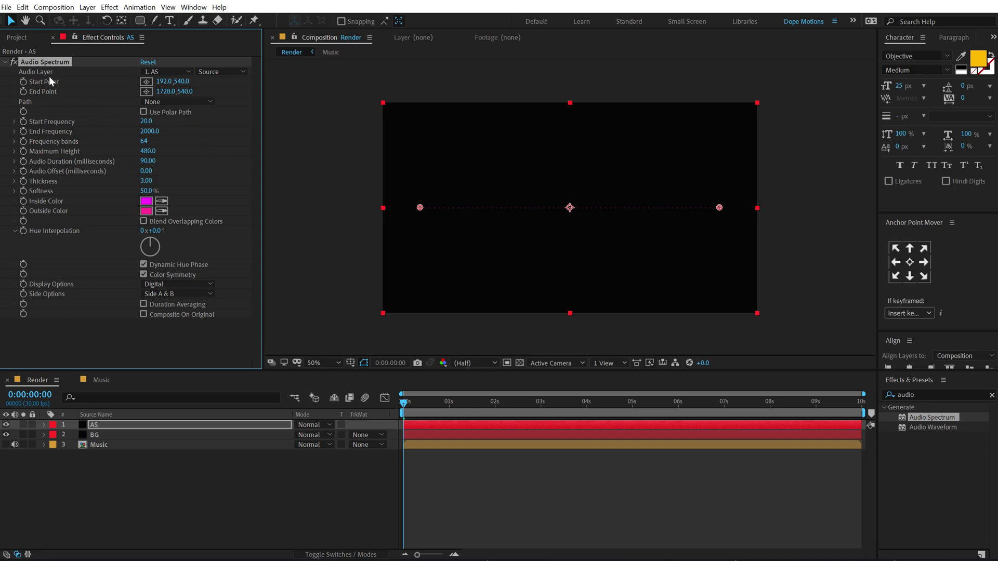
left_click(190, 73)
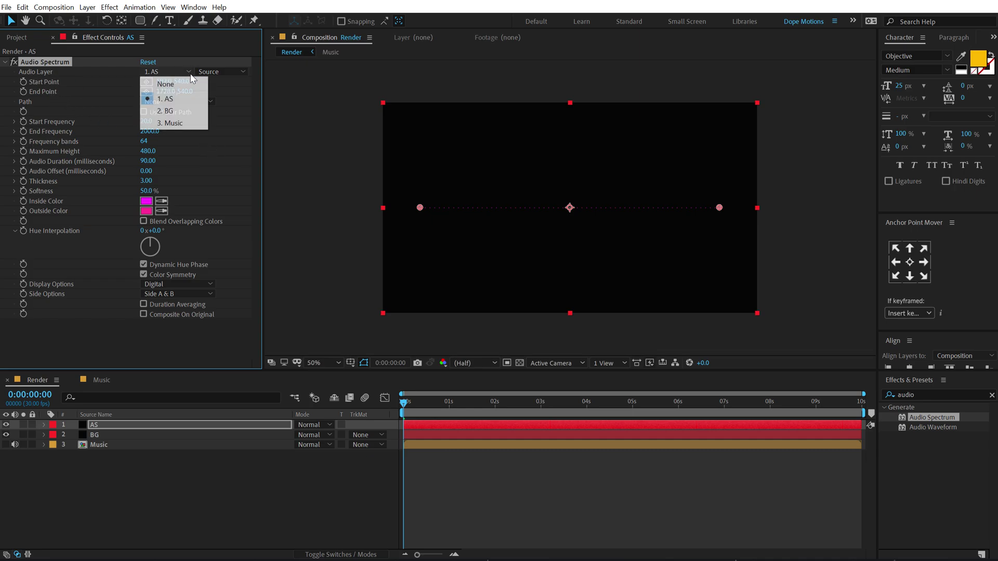
left_click(176, 123)
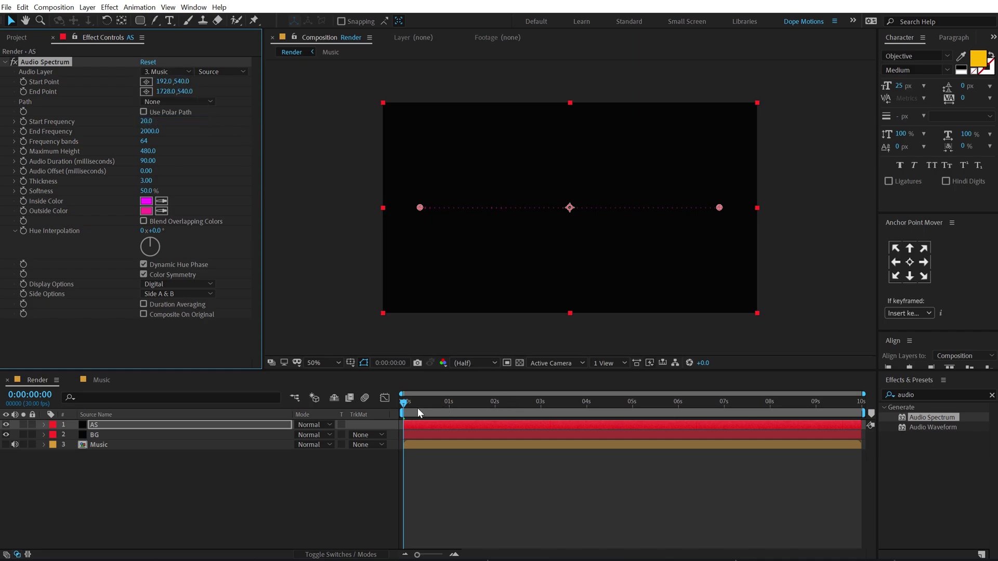
left_click_drag(409, 403, 473, 406)
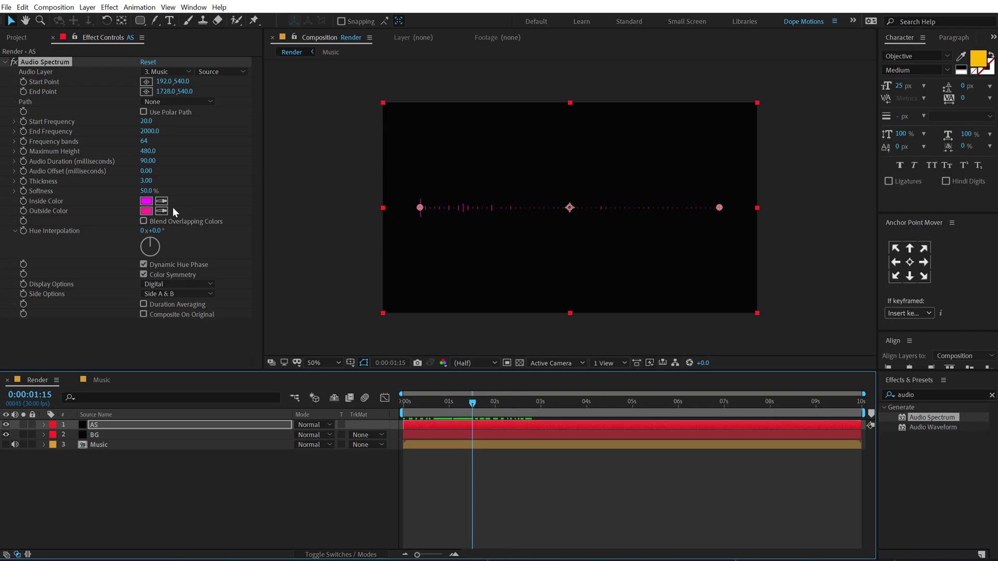
Set the spectrum's Inside Color to white
left_click(146, 201)
left_click_drag(220, 280, 40, 198)
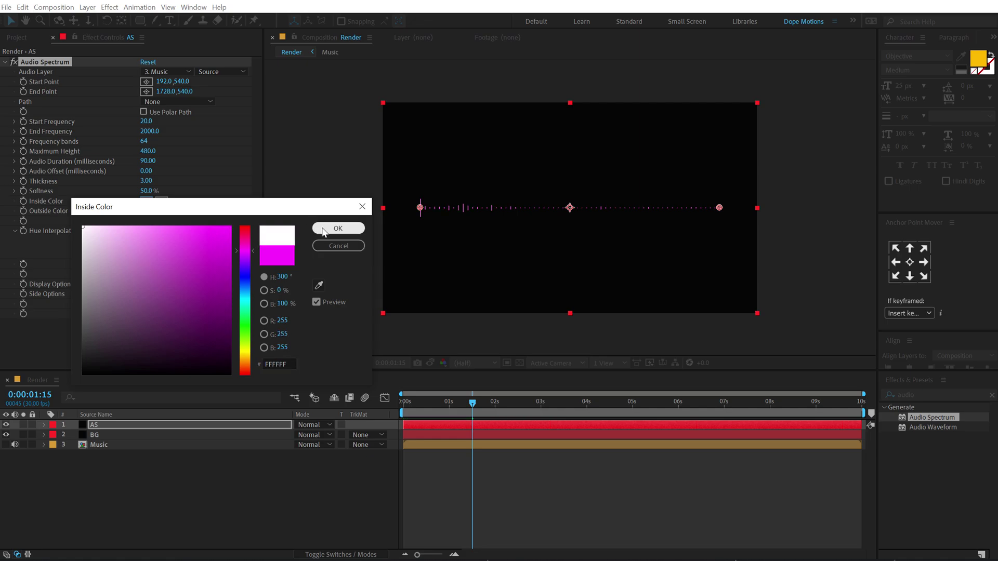
left_click(338, 229)
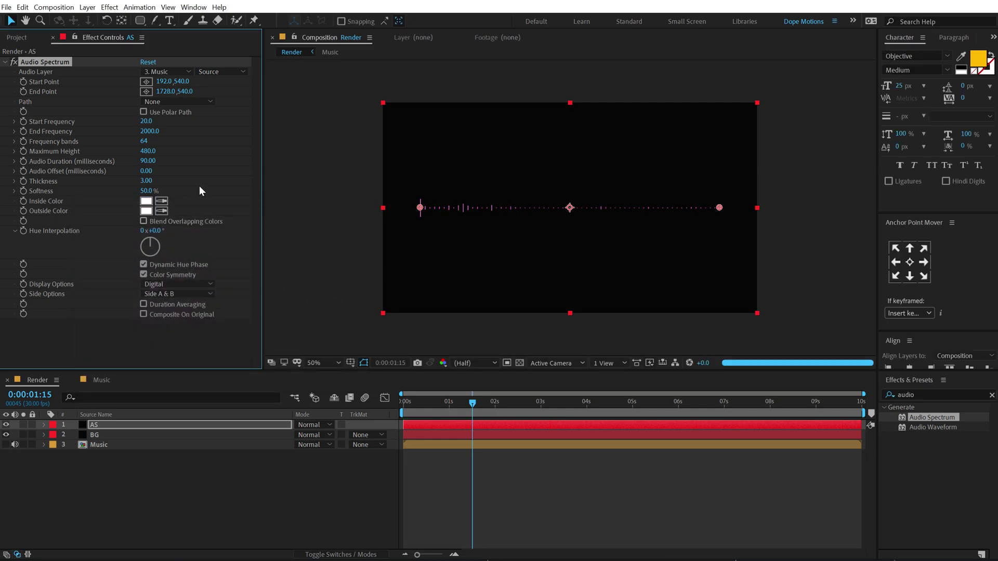
left_click(108, 427)
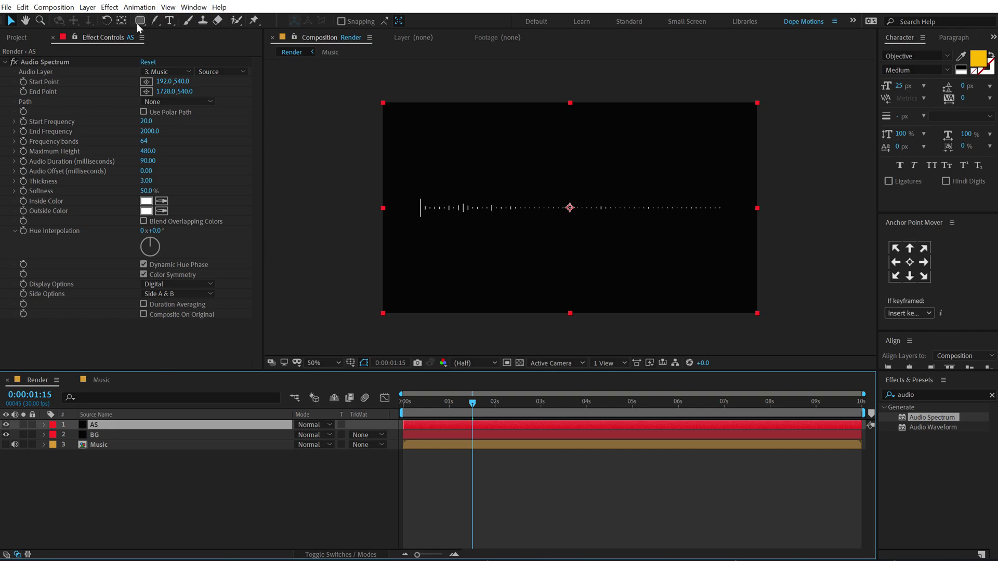
Draw an ellipse mask on AS and set the Audio Spectrum Path to Mask 1
left_click_drag(136, 23, 182, 46)
key("/")
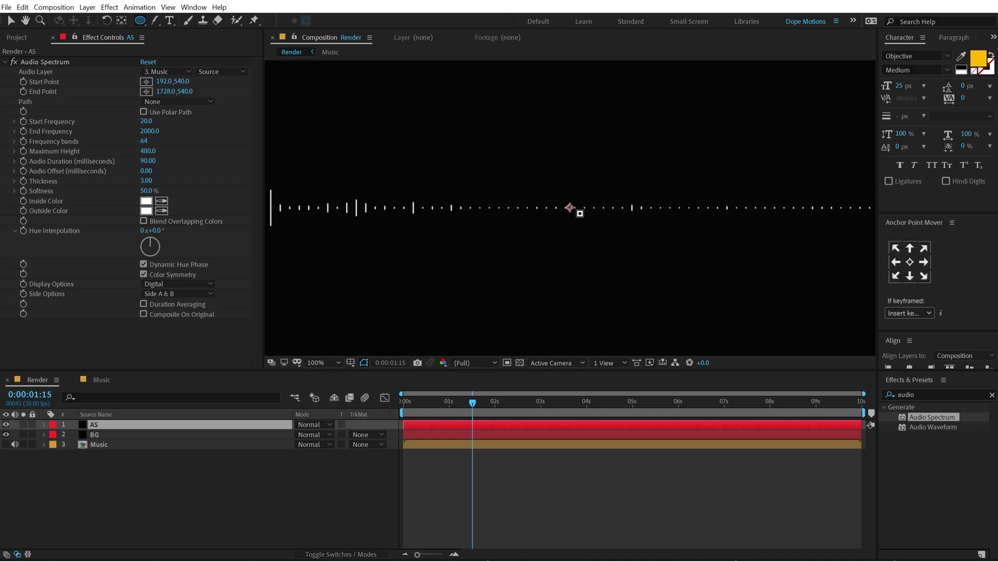
left_click_drag(570, 208, 699, 328)
key("comma")
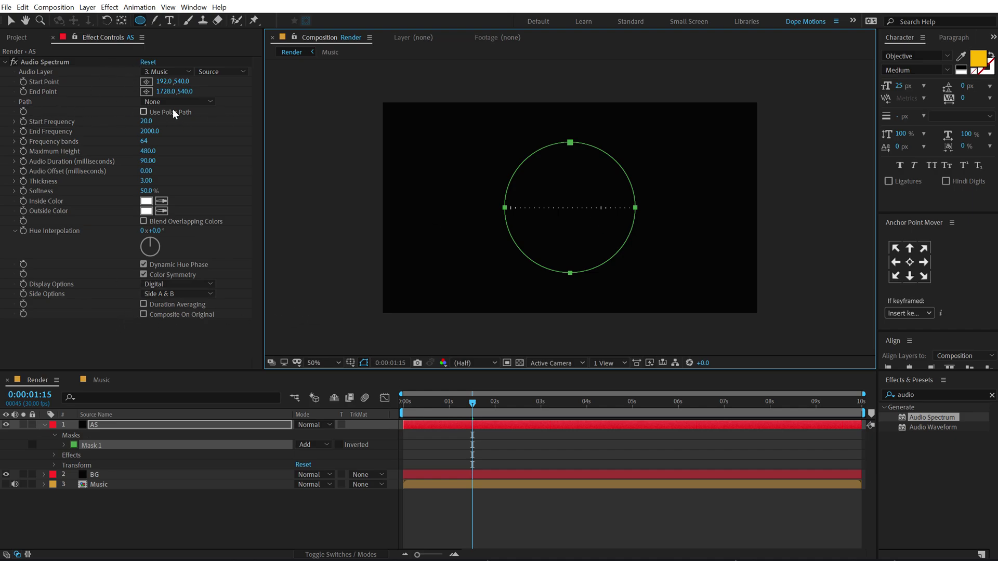
left_click(212, 102)
left_click(173, 128)
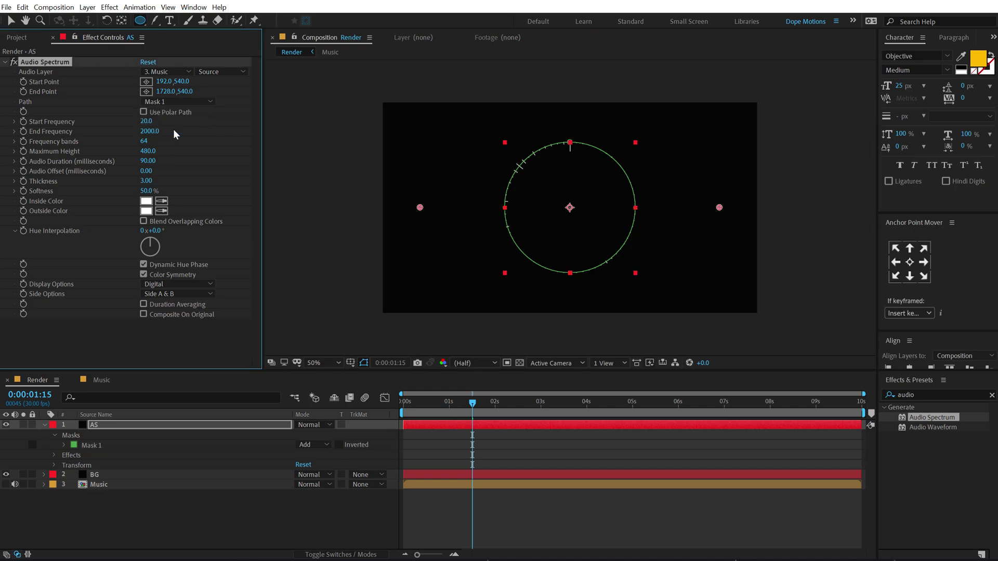
Raise the Audio Spectrum's Maximum Height to 1580
left_click(236, 513)
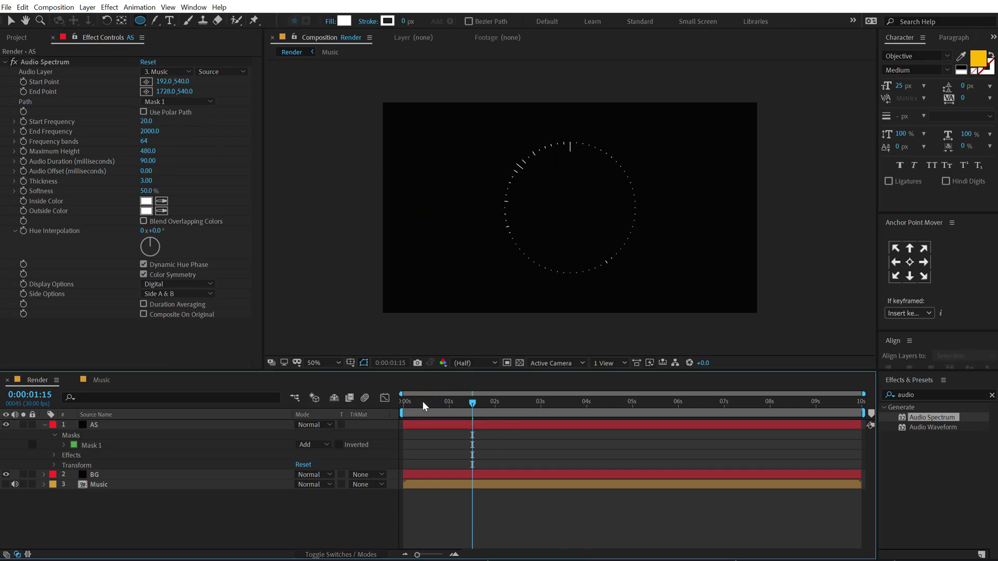
left_click_drag(423, 402, 508, 404)
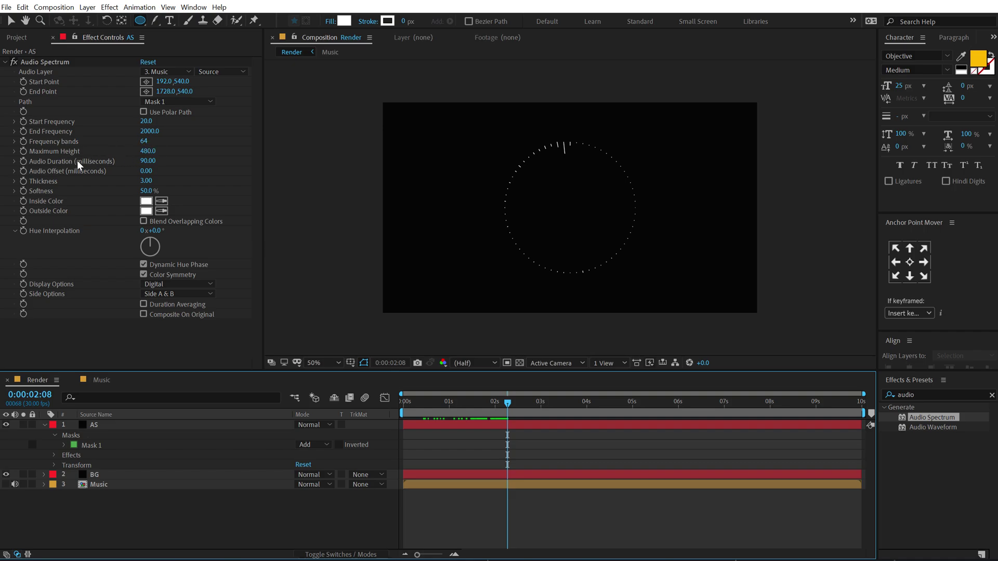
left_click_drag(150, 156, 224, 145)
left_click(208, 520)
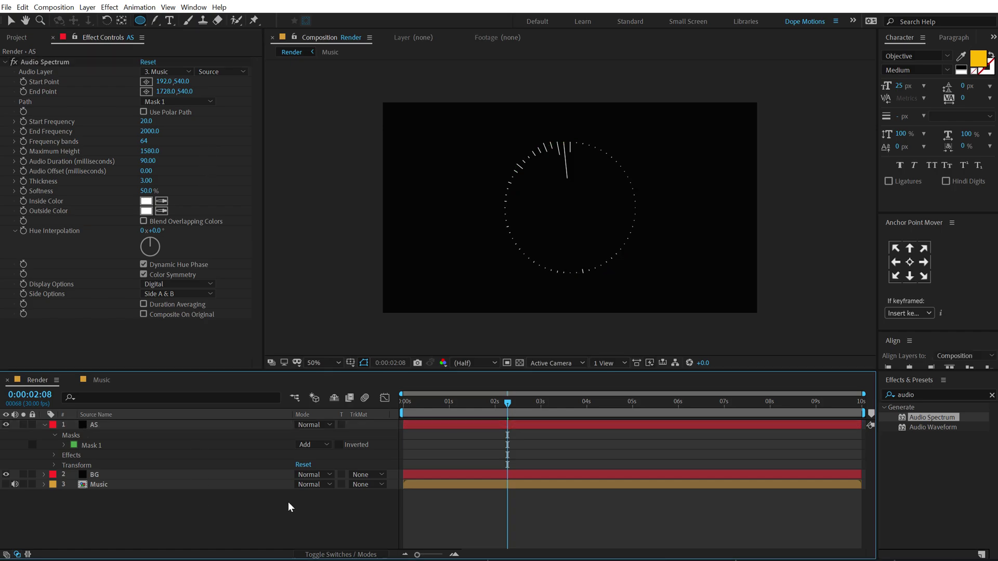
left_click_drag(508, 402, 474, 404)
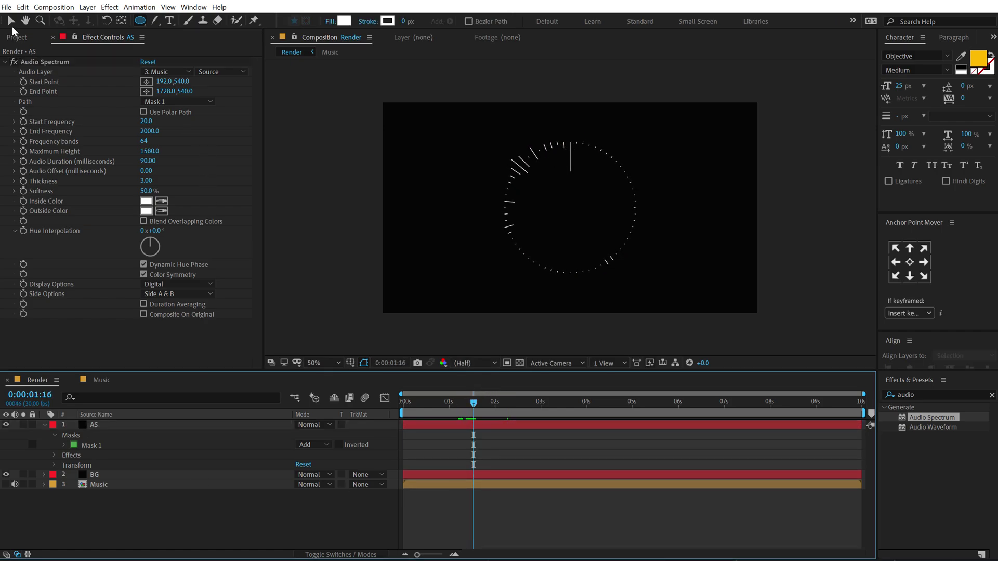
Set Mask 1's expansion on the AS layer to 739 pixels
key("v")
left_click(410, 156)
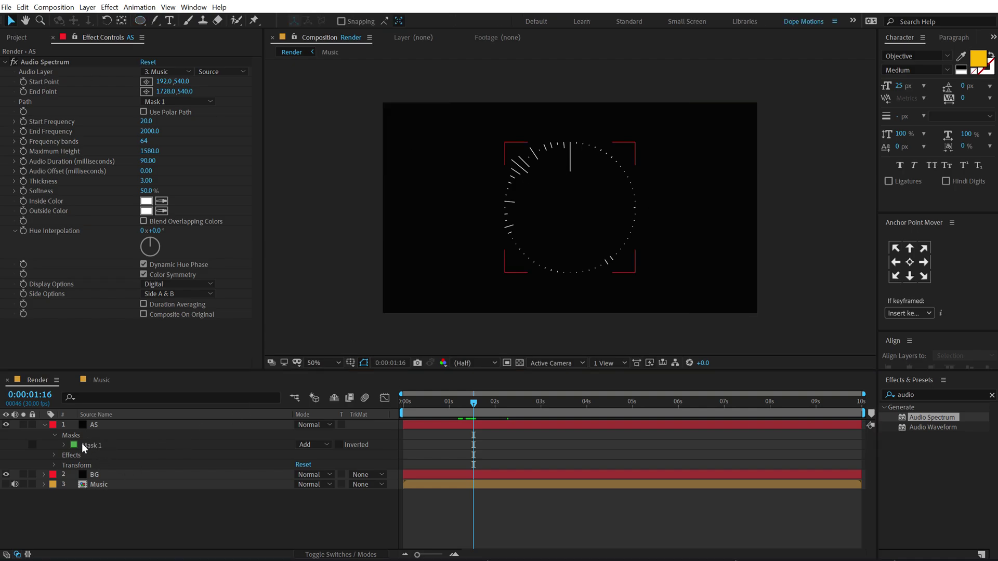
left_click(64, 444)
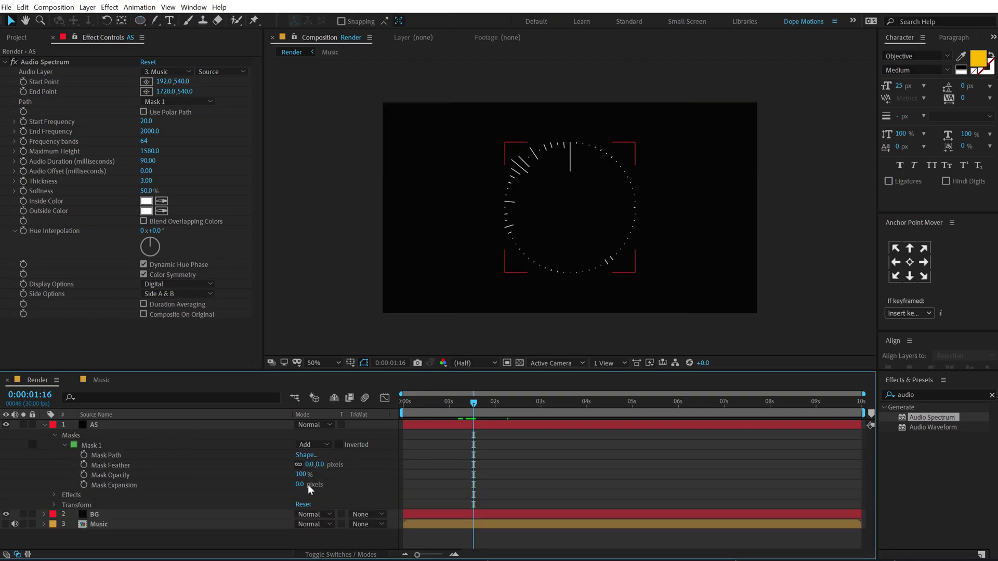
left_click_drag(302, 487, 404, 475)
left_click_drag(577, 455, 476, 501)
left_click(476, 501)
left_click_drag(447, 405, 482, 403)
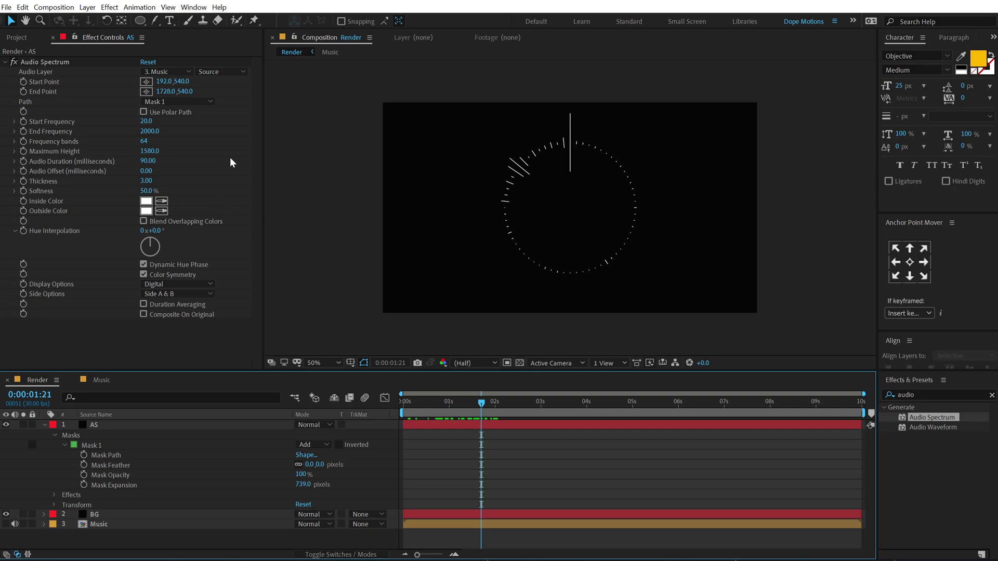
Set End Frequency to 300, Frequency bands to 1500 and Thickness to 5
left_click(150, 131)
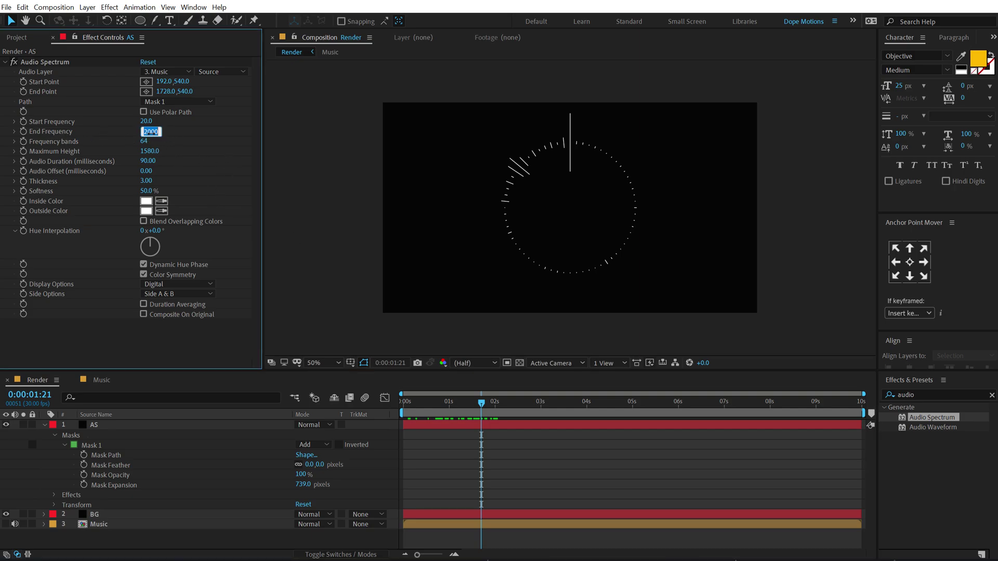
type("3")
key("Return")
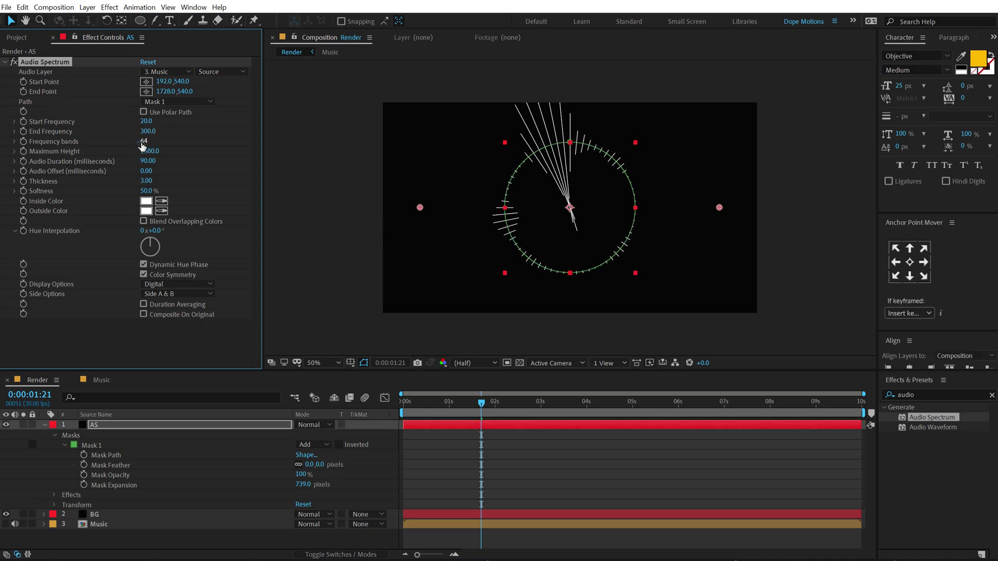
left_click(143, 141)
type("1500")
key("Return")
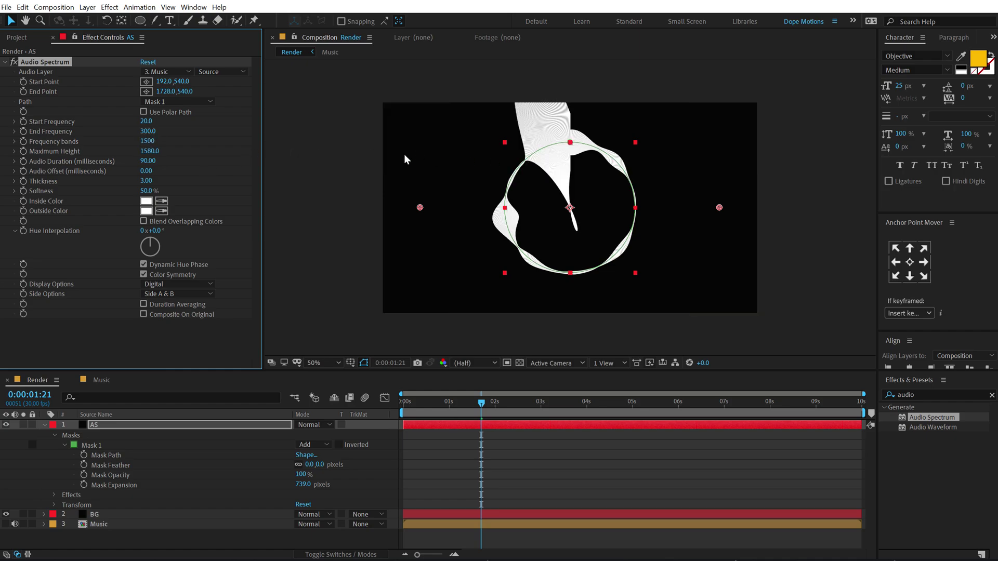
left_click(146, 180)
type("5")
key("Return")
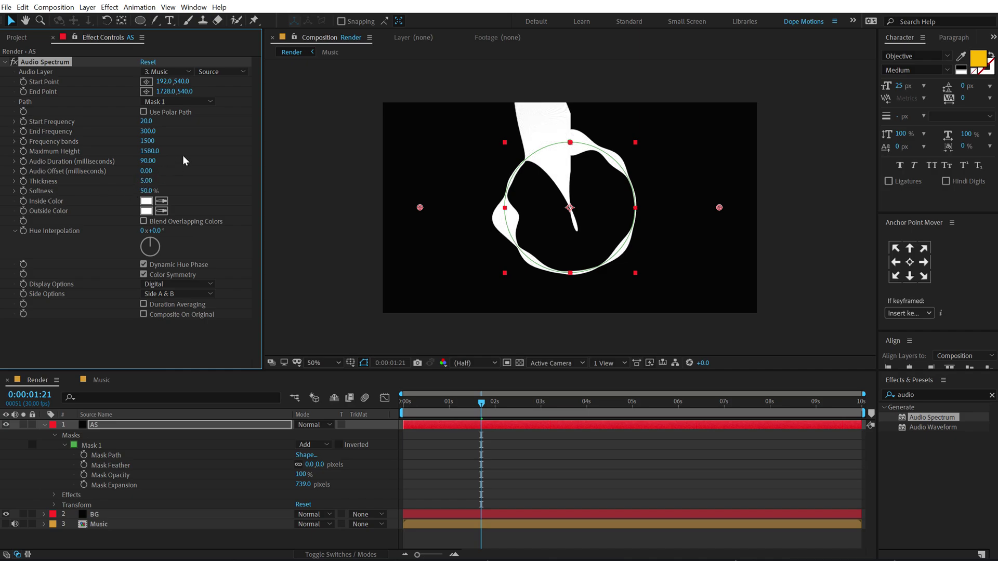
Set Maximum Height to 300 and Audio Duration to 70
left_click(150, 151)
type("300")
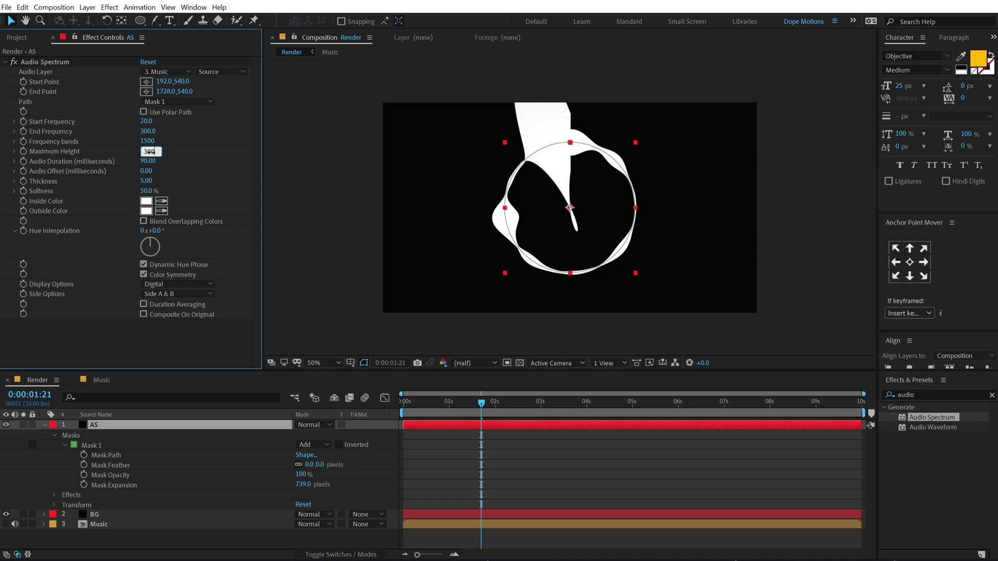
key("Return")
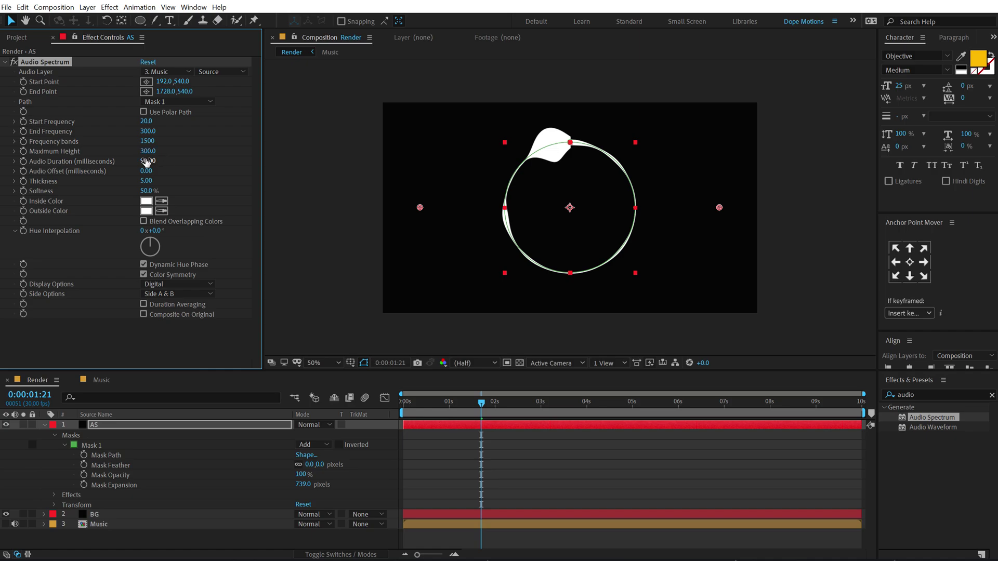
left_click(147, 161)
type("70")
key("Return")
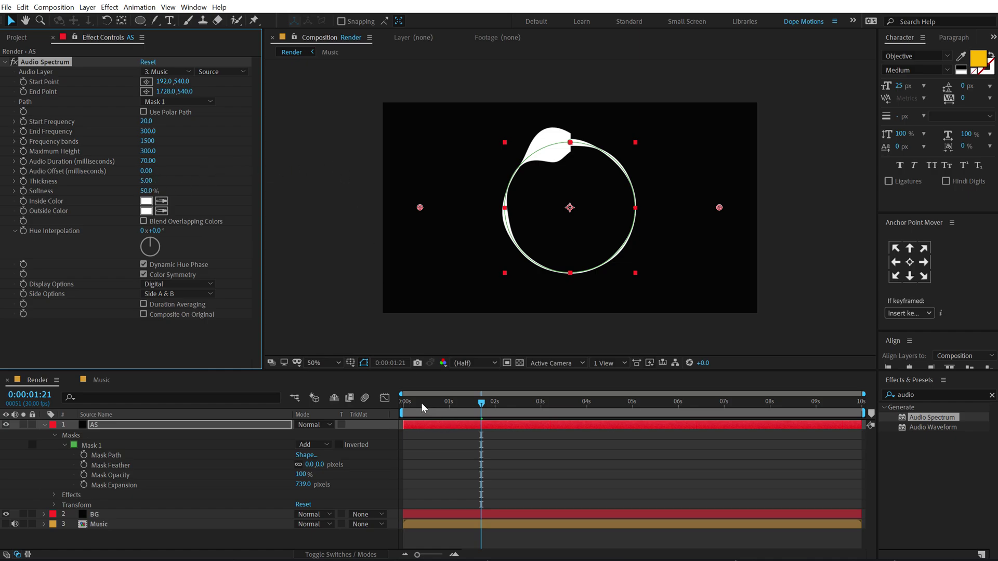
left_click_drag(421, 403, 479, 402)
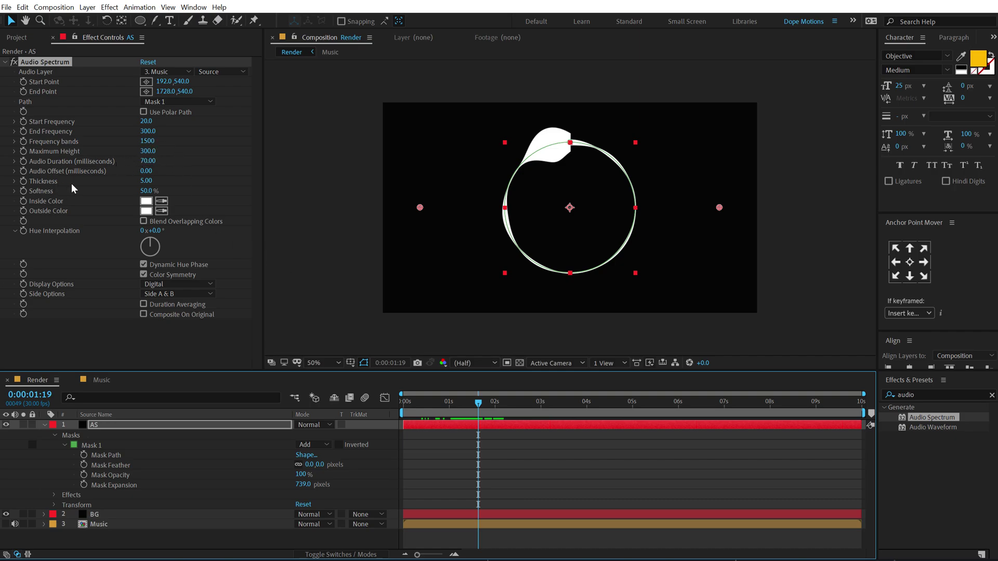
Change Audio Duration to 90 and move the spectrum's Start Point to 328,540
left_click_drag(147, 161, 150, 161)
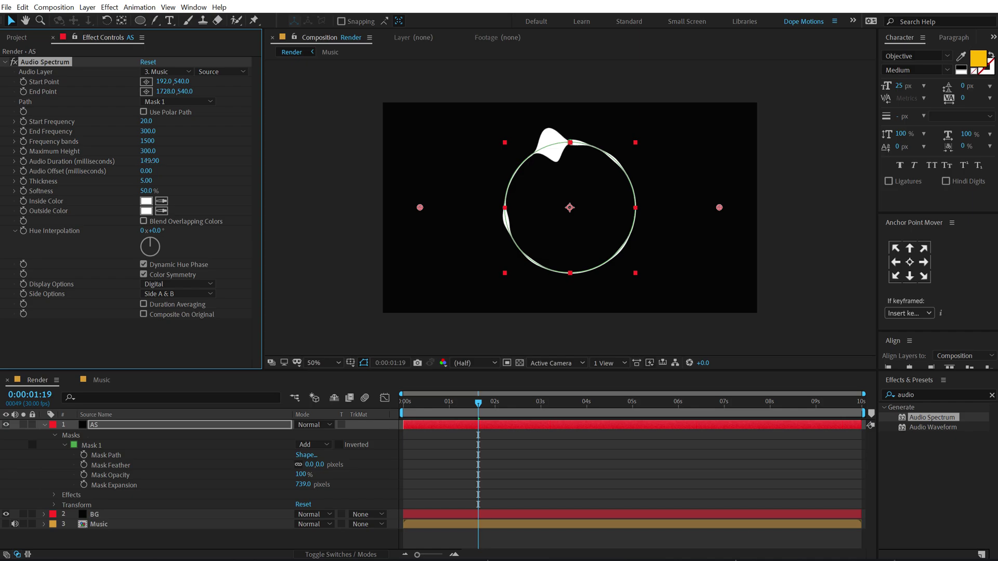
left_click(143, 161)
type("90")
key("Return")
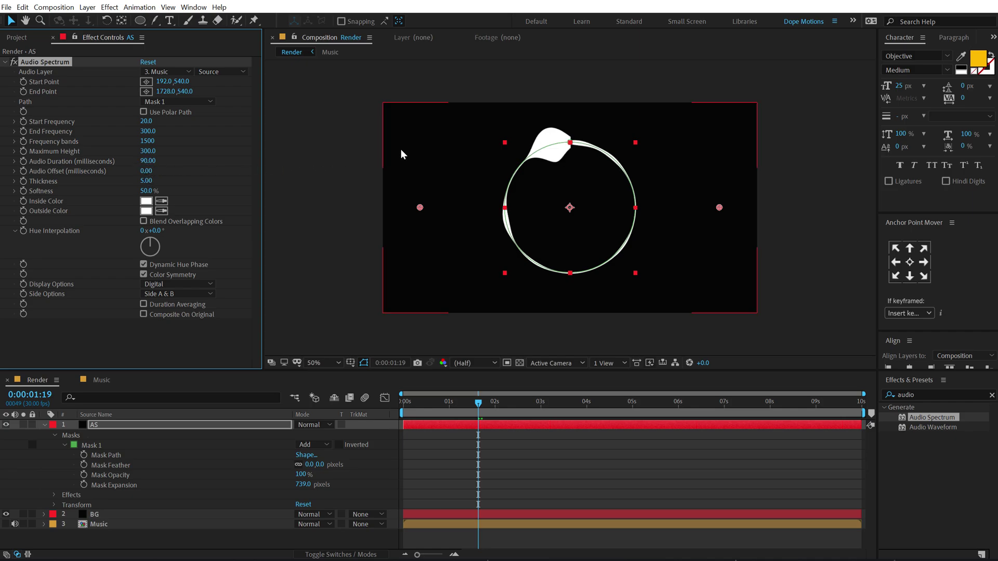
left_click_drag(426, 207, 447, 207)
left_click_drag(492, 403, 455, 408)
left_click(72, 436)
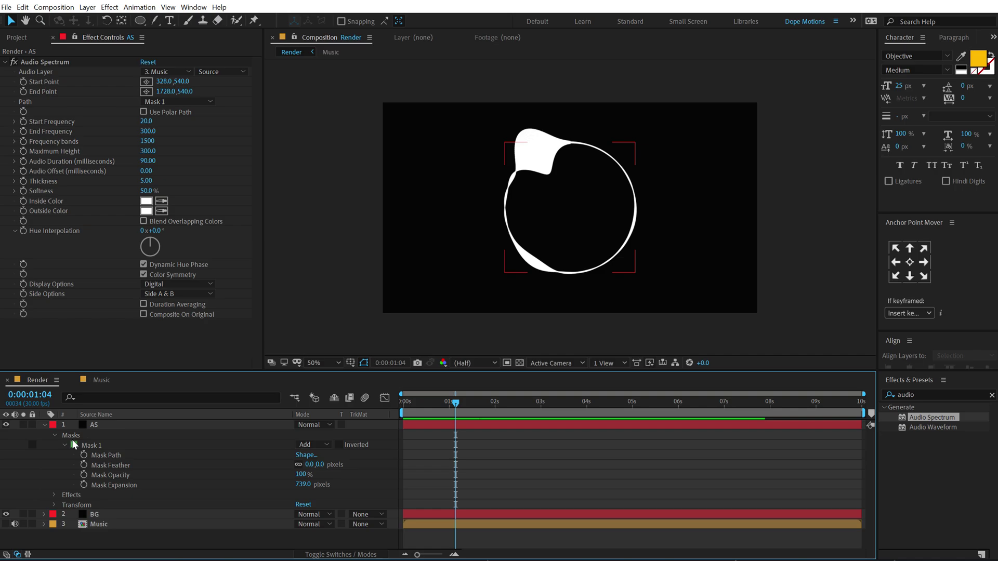
Apply the Mirror effect to AS with its reflection centre at 956,540
left_click(45, 425)
left_click(99, 427)
left_click(925, 395)
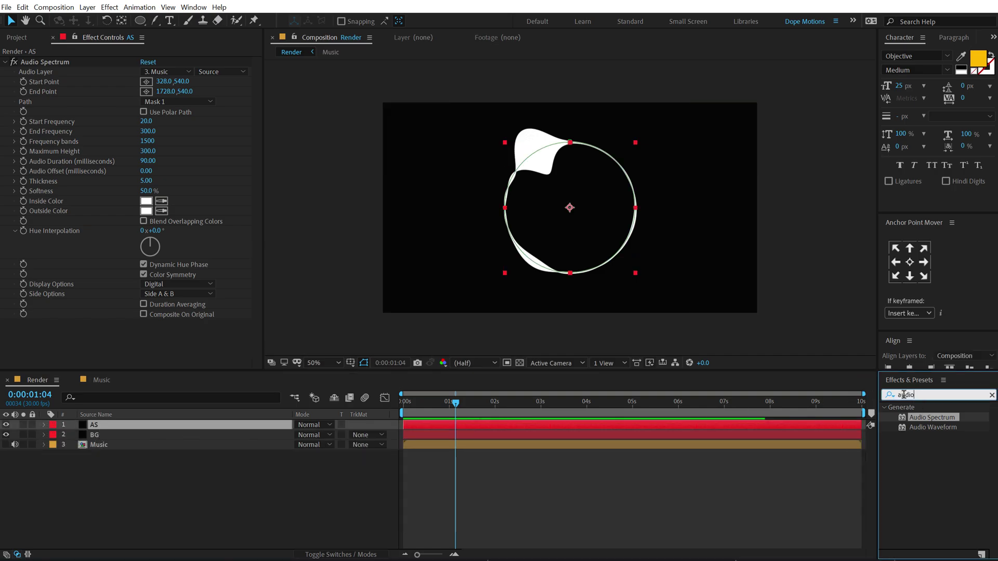
type("mirr")
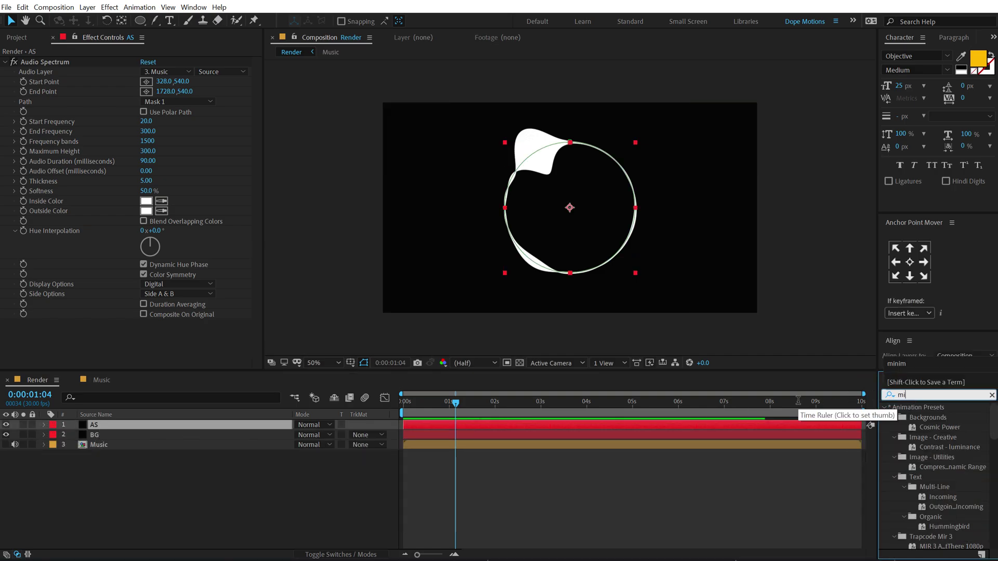
left_click(917, 419)
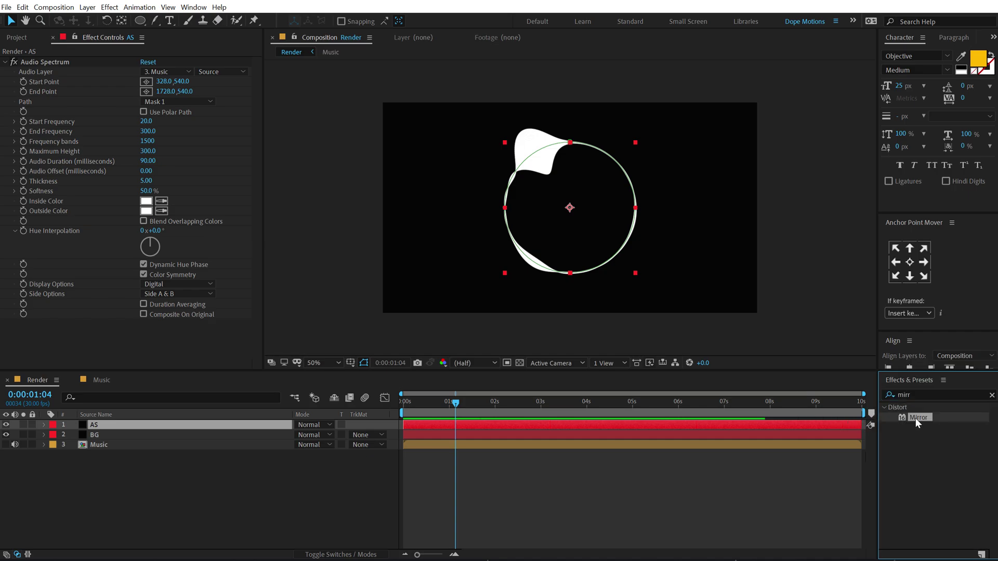
double_click(917, 418)
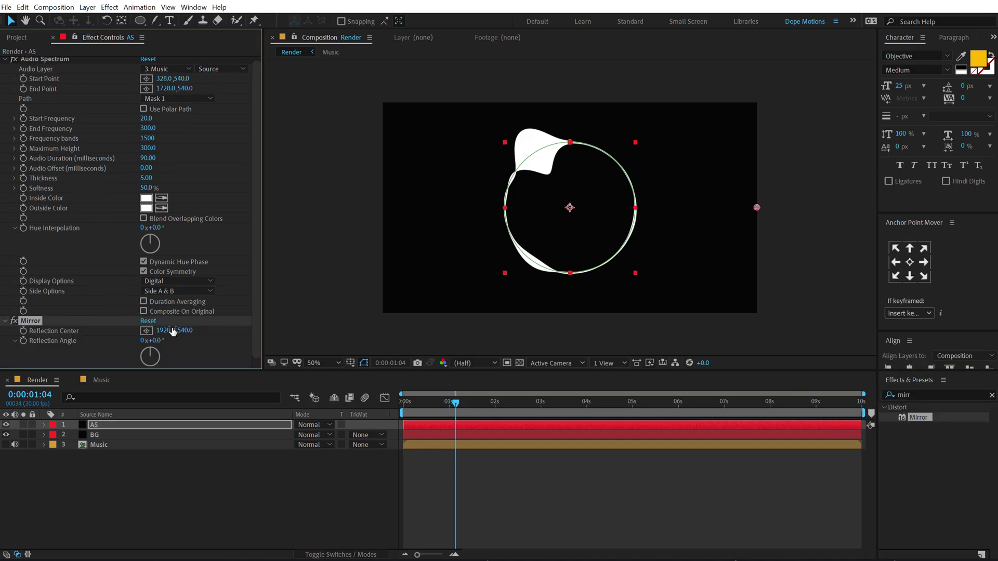
left_click_drag(756, 208, 568, 210)
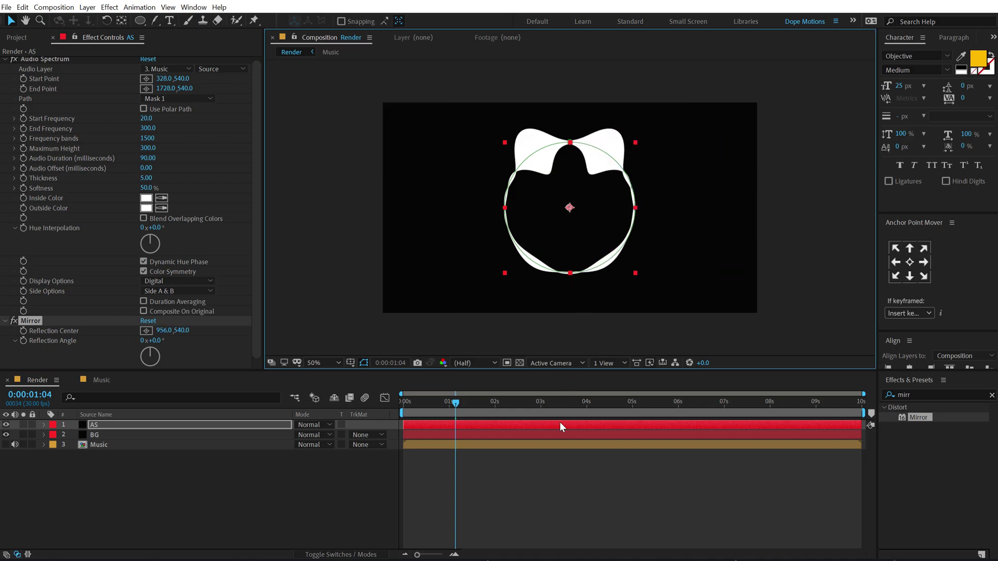
Scrub through the timeline to preview the symmetrical mirrored spectrum
left_click(515, 506)
left_click(410, 399)
left_click_drag(411, 398, 603, 422)
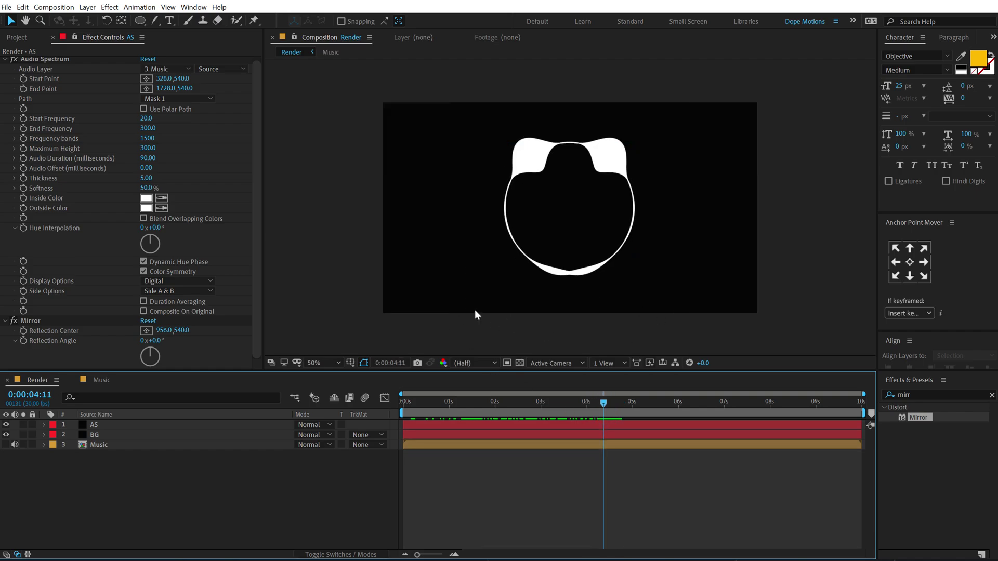
key("slash")
key("comma")
left_click(105, 426)
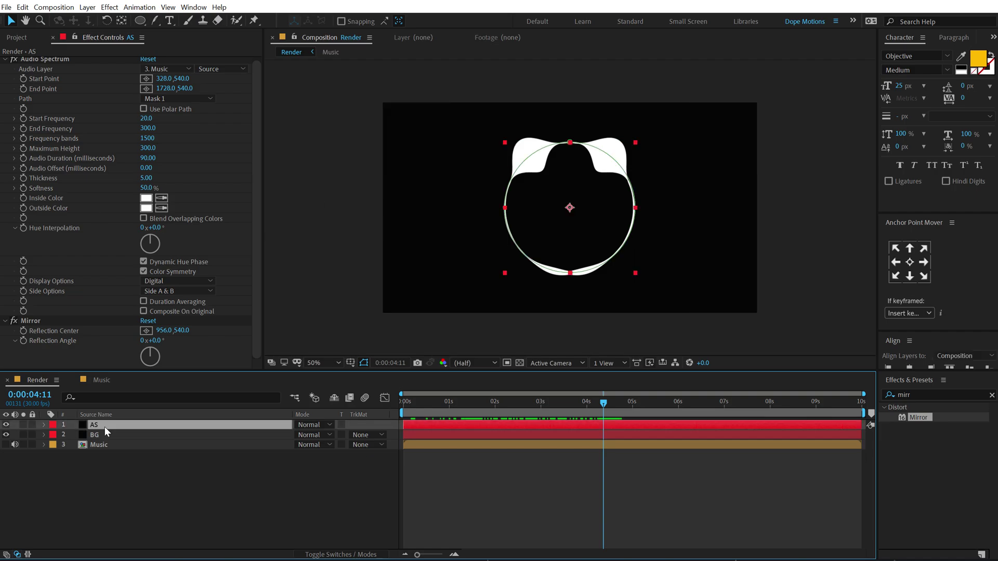
Duplicate the AS layer and switch the copy's Display Options to Analog lines
key("ctrl+d")
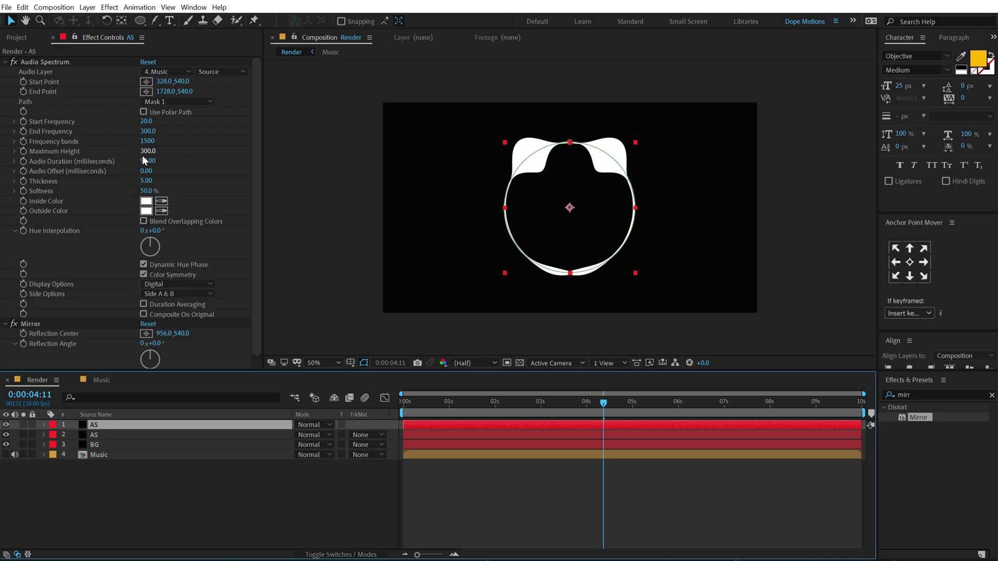
left_click_drag(142, 152, 157, 153)
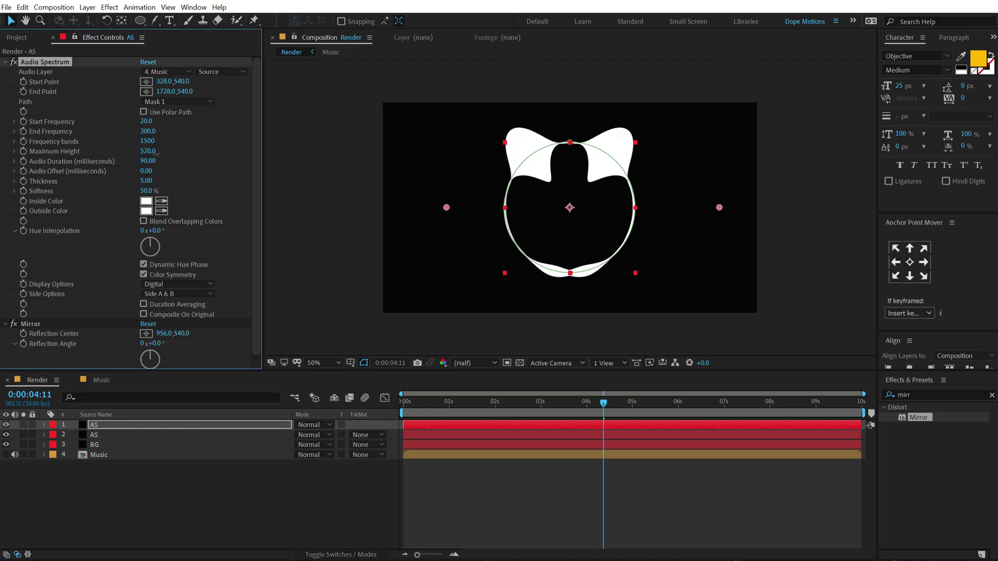
left_click(210, 287)
left_click(184, 312)
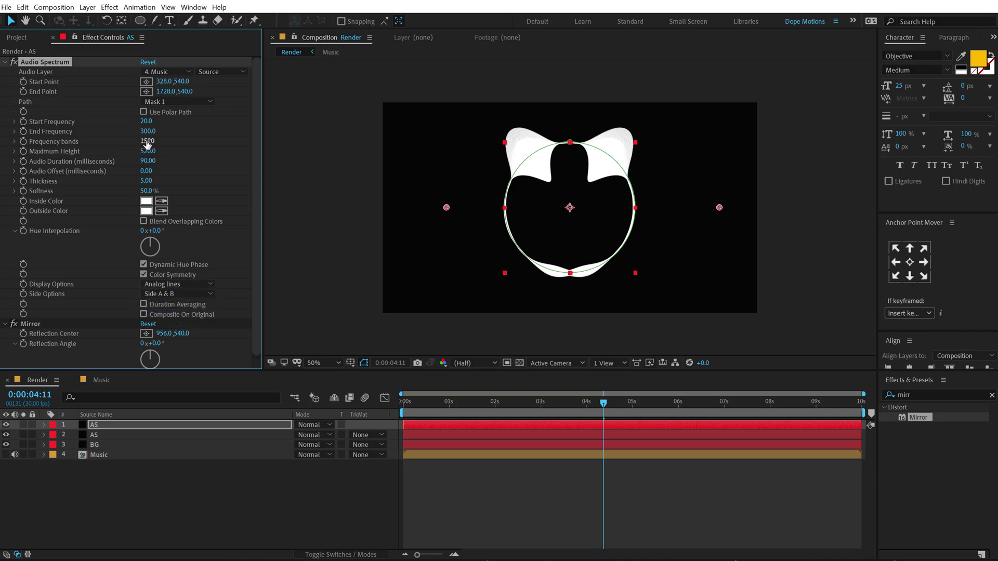
Set Frequency bands to 20 and raise Maximum Height to about 950
left_click_drag(148, 144, 129, 144)
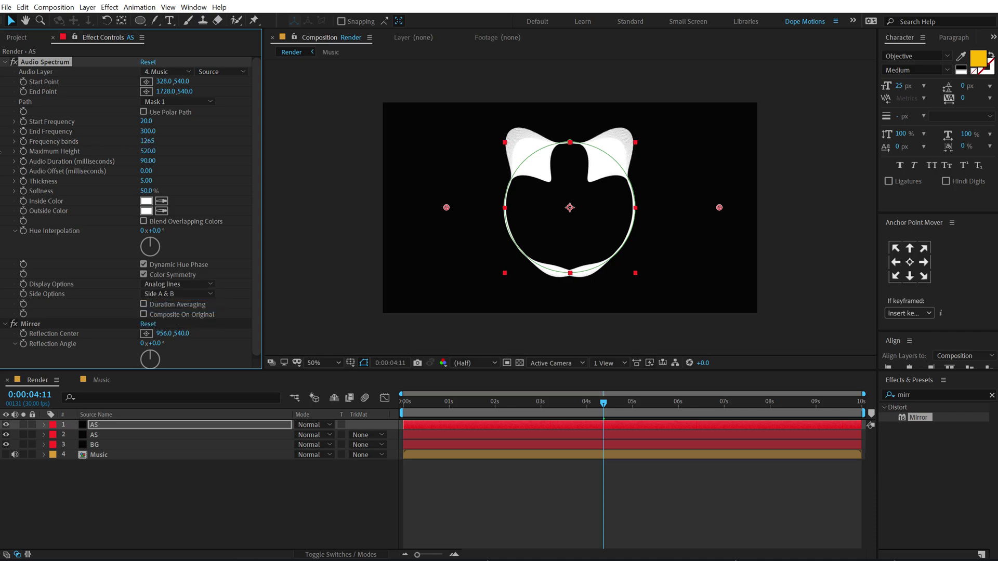
left_click(149, 142)
type("20")
key("Return")
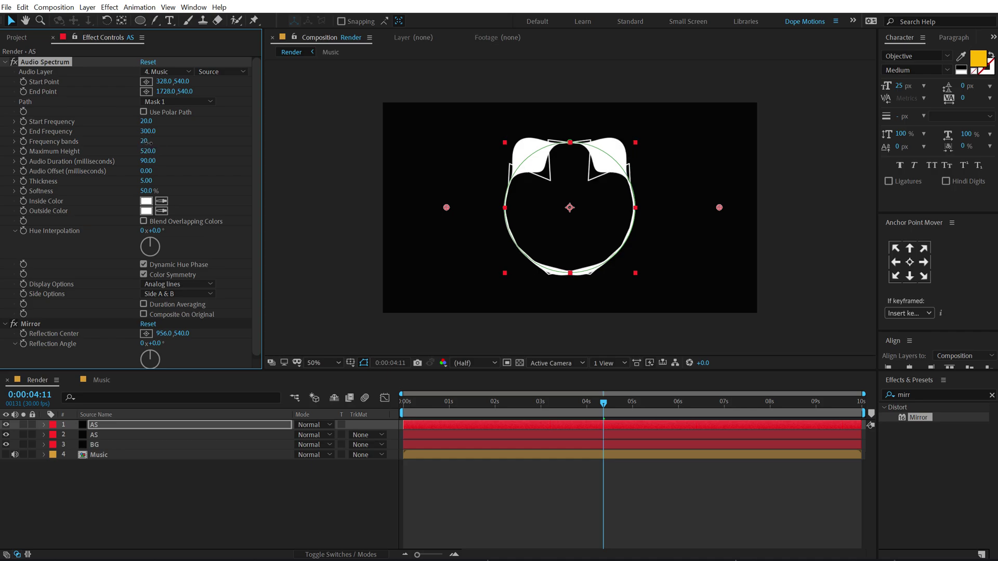
left_click_drag(147, 151, 170, 151)
left_click_drag(409, 408, 533, 404)
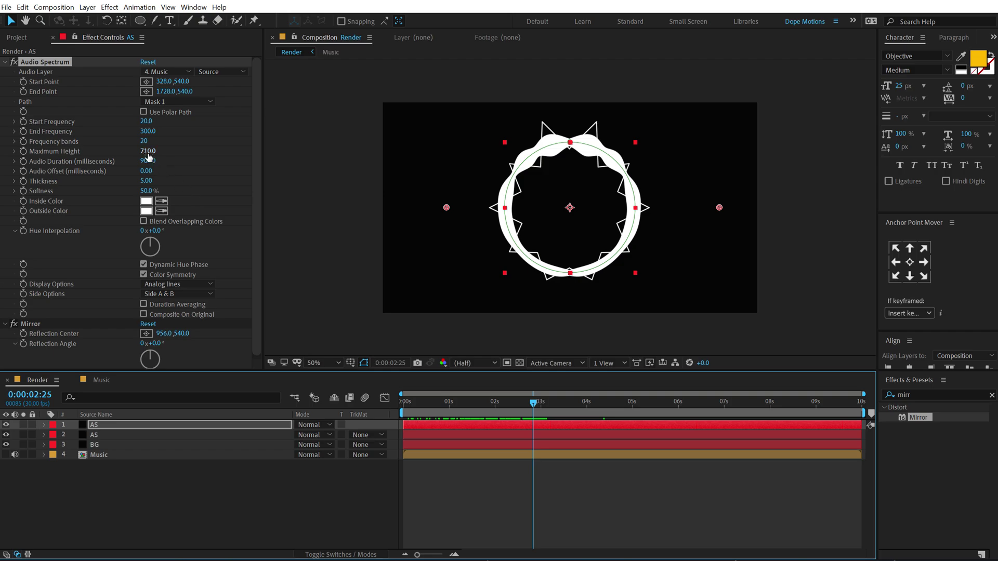
left_click_drag(149, 150, 162, 153)
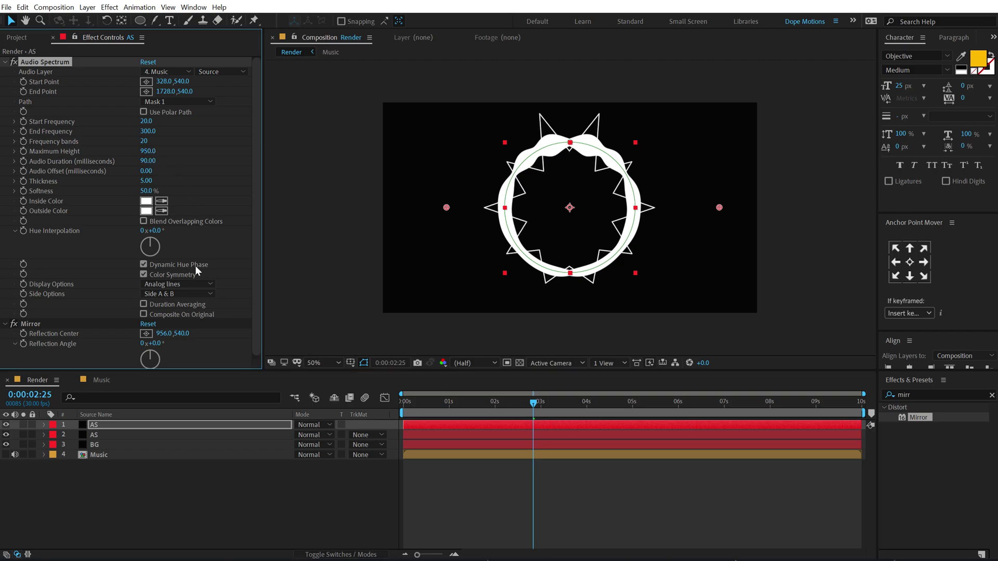
left_click(111, 497)
Pre-compose all four Render layers into a single new precomp
key("ctrl+0")
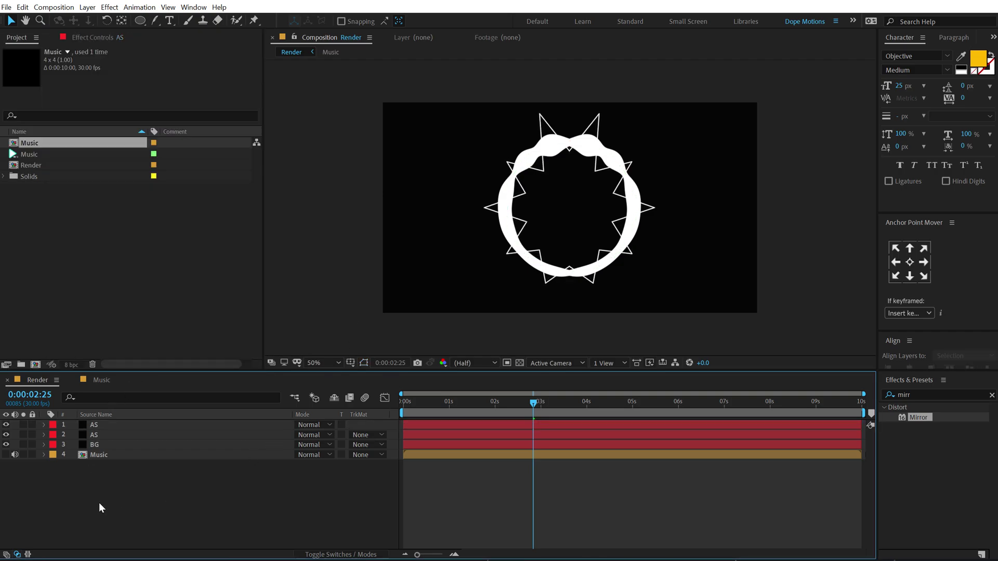
left_click_drag(98, 503, 117, 401)
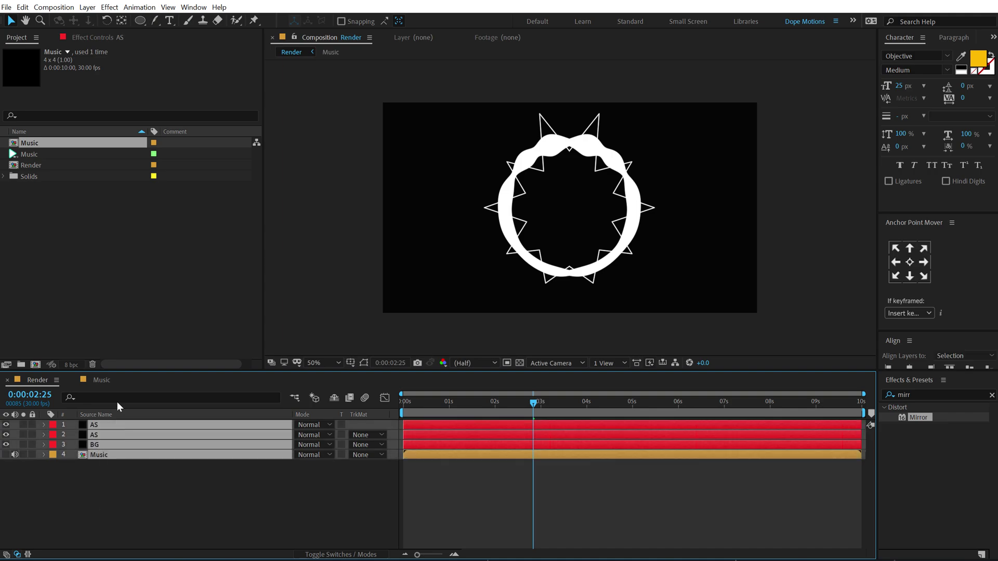
key("ctrl+shift+c")
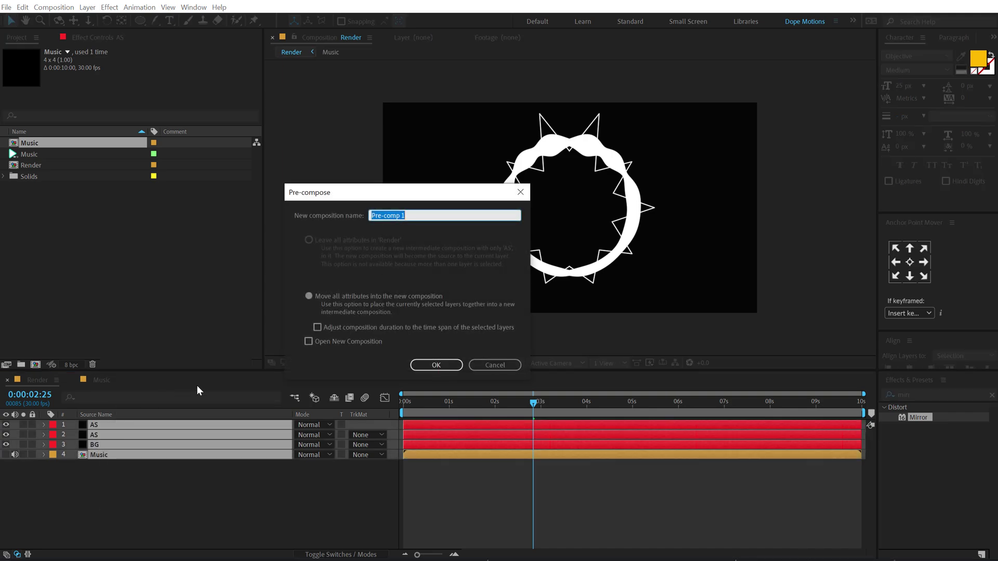
type("Anima")
left_click(451, 365)
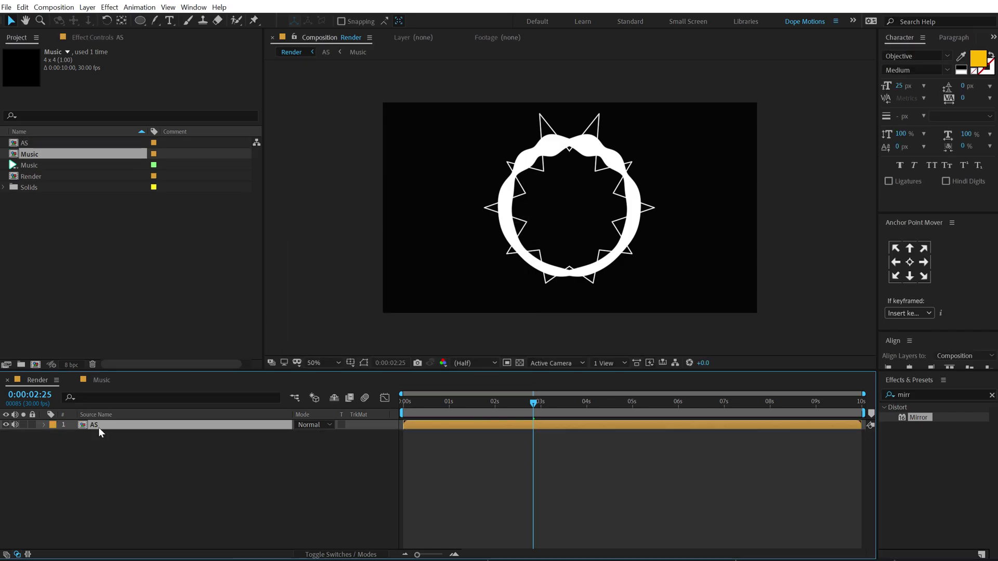
Show title/action safe guides and rulers, and place a vertical guide at the centre
left_click(350, 363)
left_click(376, 377)
key("ctrl+r")
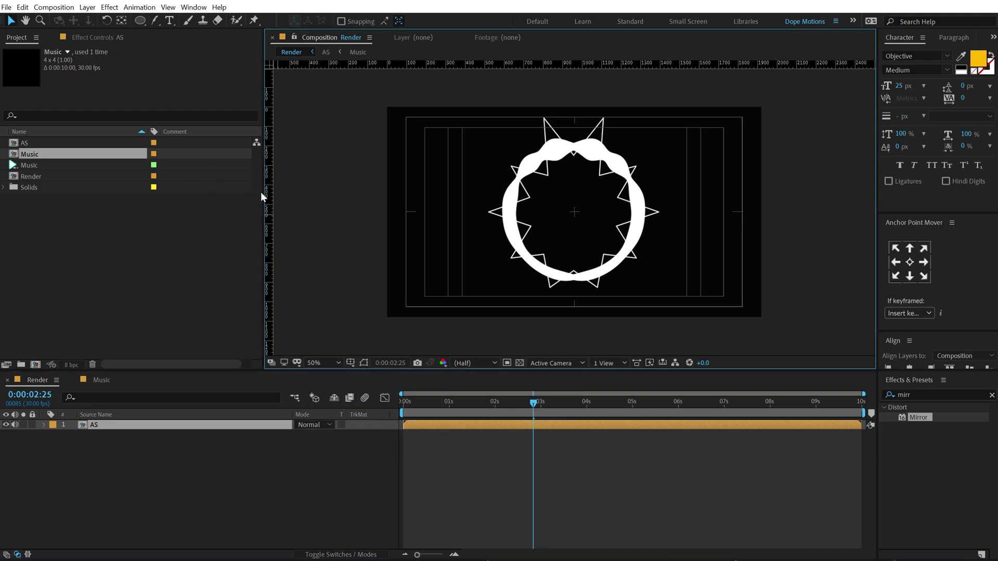
left_click_drag(272, 188, 574, 222)
key("period")
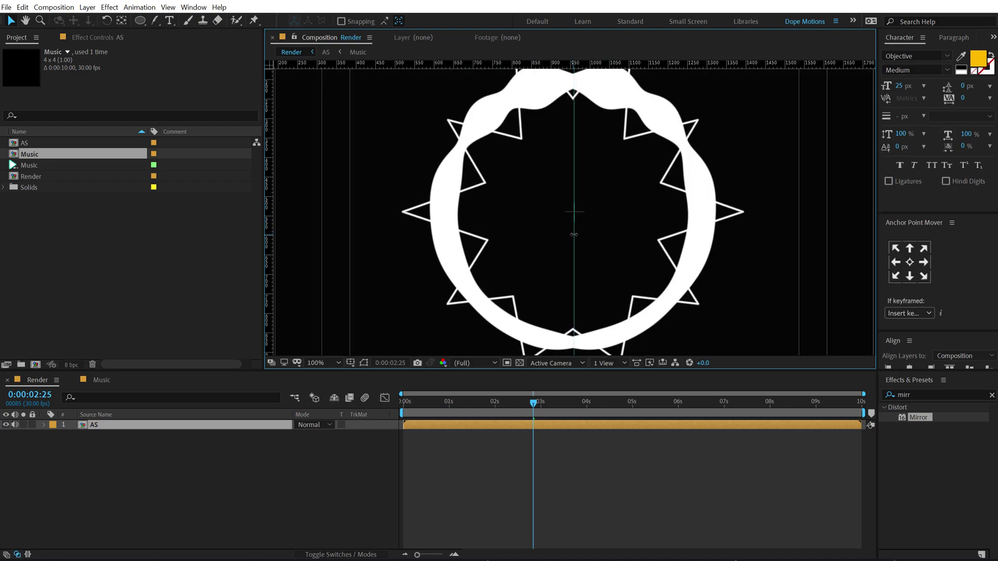
key("comma")
Draw an ellipse mask on the AS layer outward from the composition centre
left_click(44, 425)
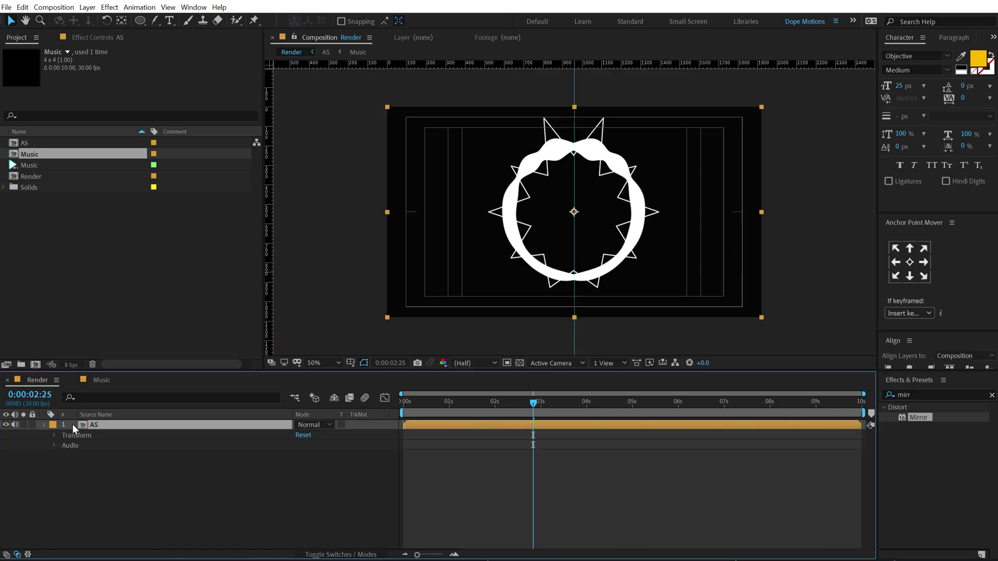
key("ctrl+grave")
left_click(139, 23)
left_click(578, 217)
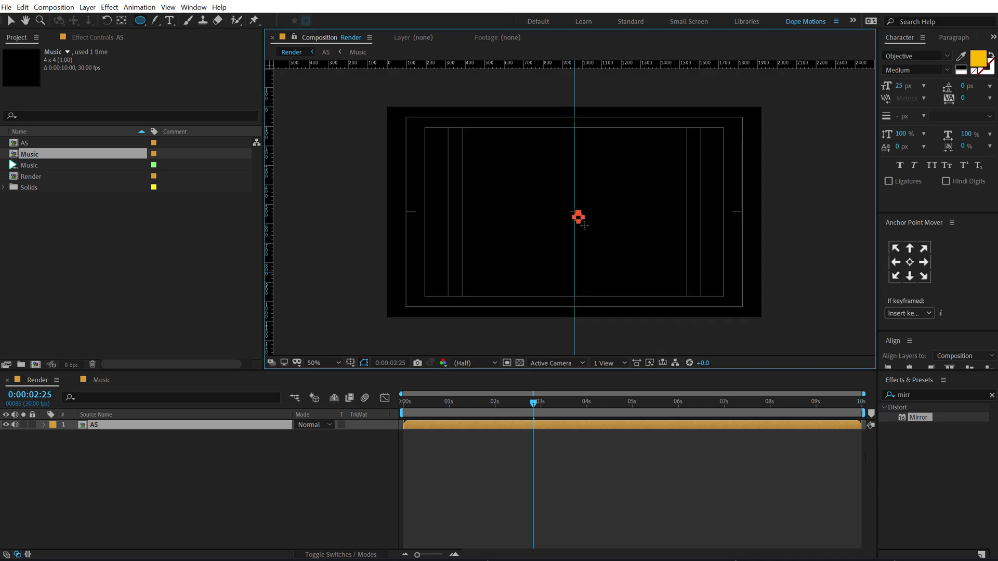
left_click_drag(585, 225, 629, 263)
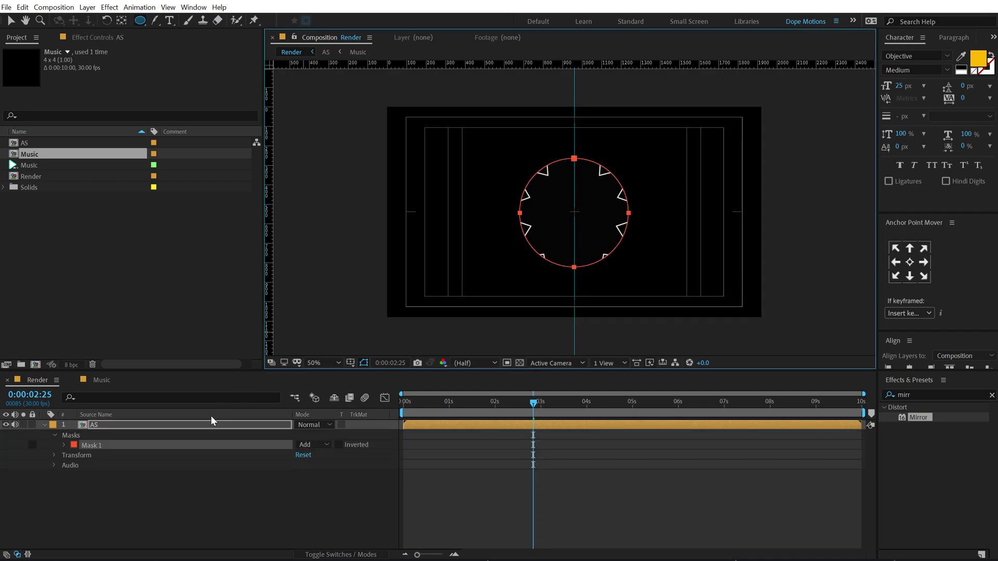
Free-transform the circle mask to enlarge and fine-tune it, then preview the masked spectrum
key("ctrl+t")
left_click_drag(629, 269, 637, 275)
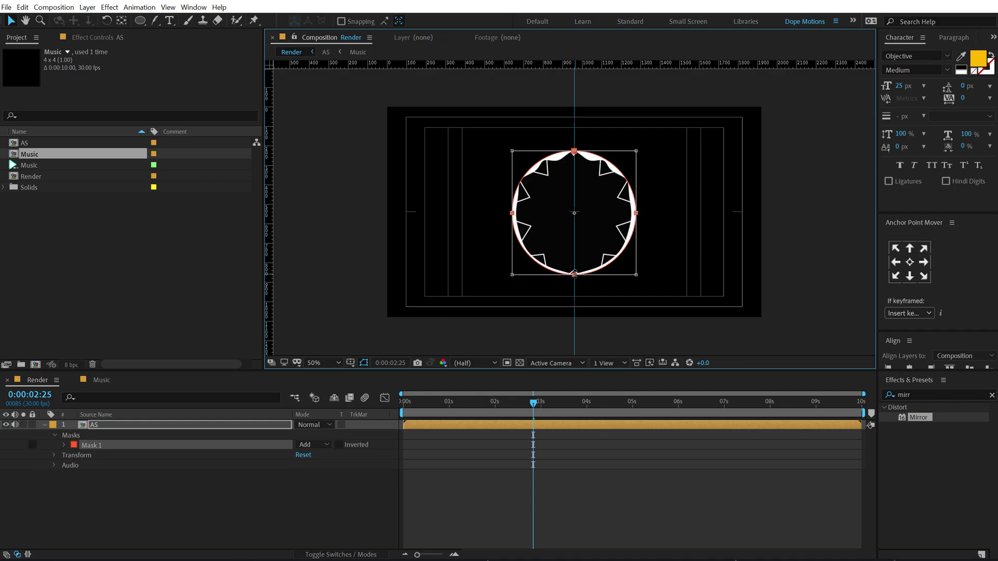
left_click_drag(574, 274, 574, 271)
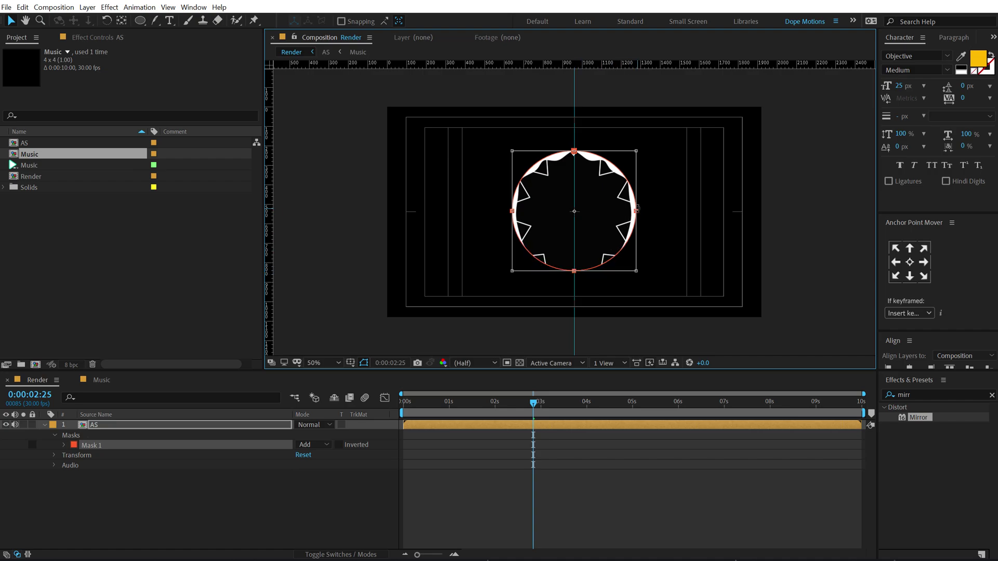
left_click_drag(637, 210, 636, 214)
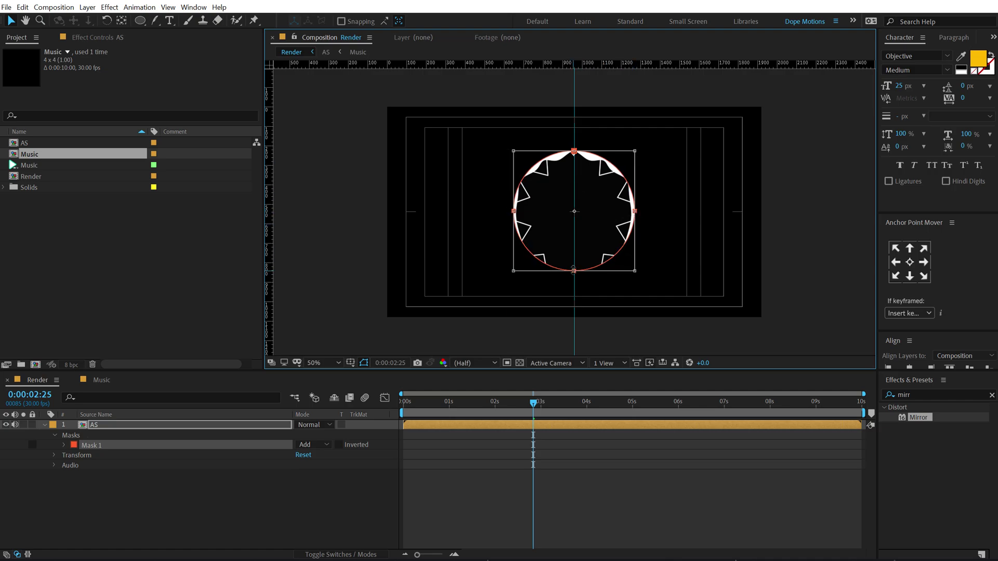
left_click_drag(573, 266, 574, 263)
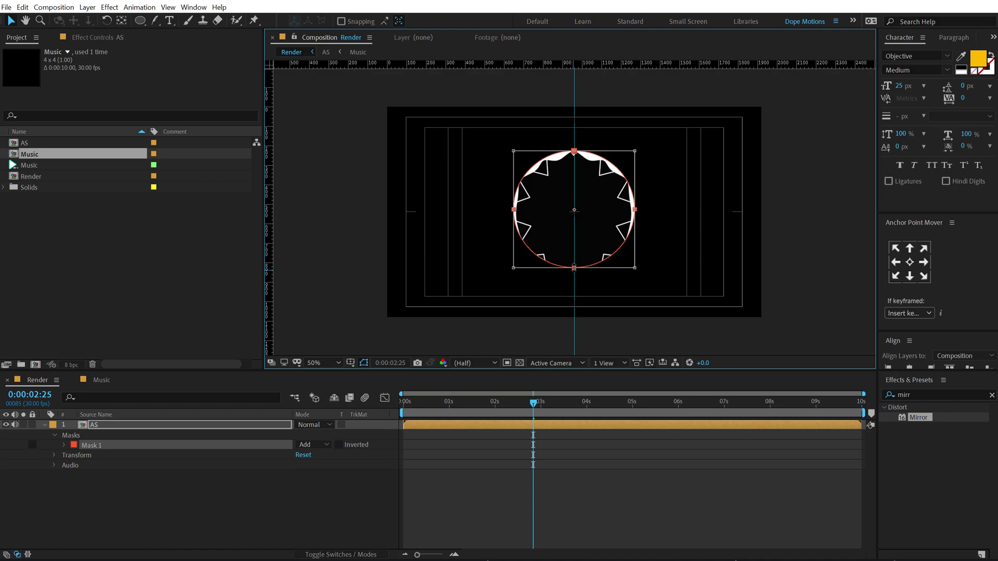
left_click(262, 479)
left_click_drag(438, 400, 504, 403)
Take the BG layer from inside the AS precomp and paste it into the Render composition
double_click(95, 427)
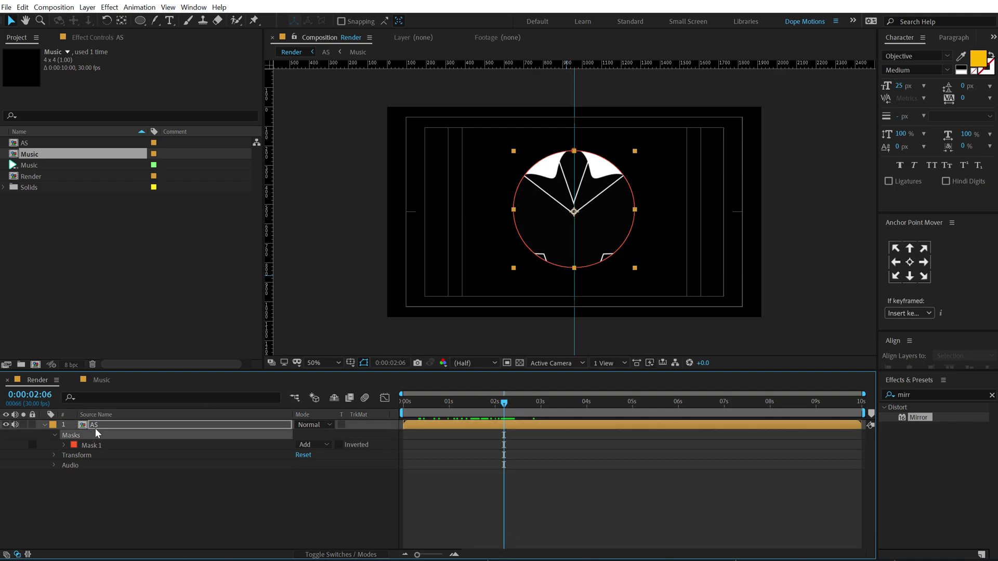
left_click(104, 457)
left_click(95, 486)
left_click(102, 445)
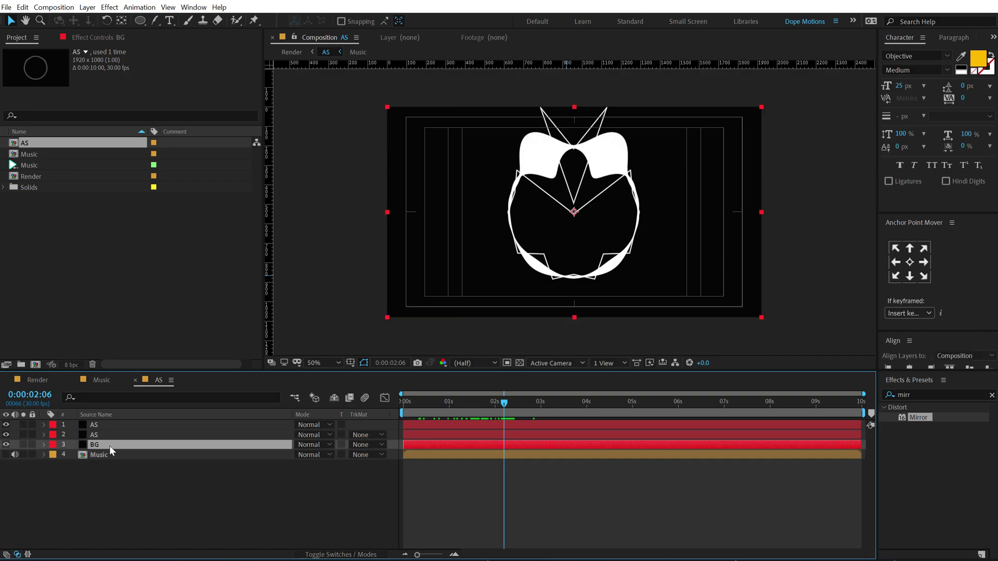
left_click(37, 380)
left_click(95, 477)
key("ctrl+v")
left_click(102, 436)
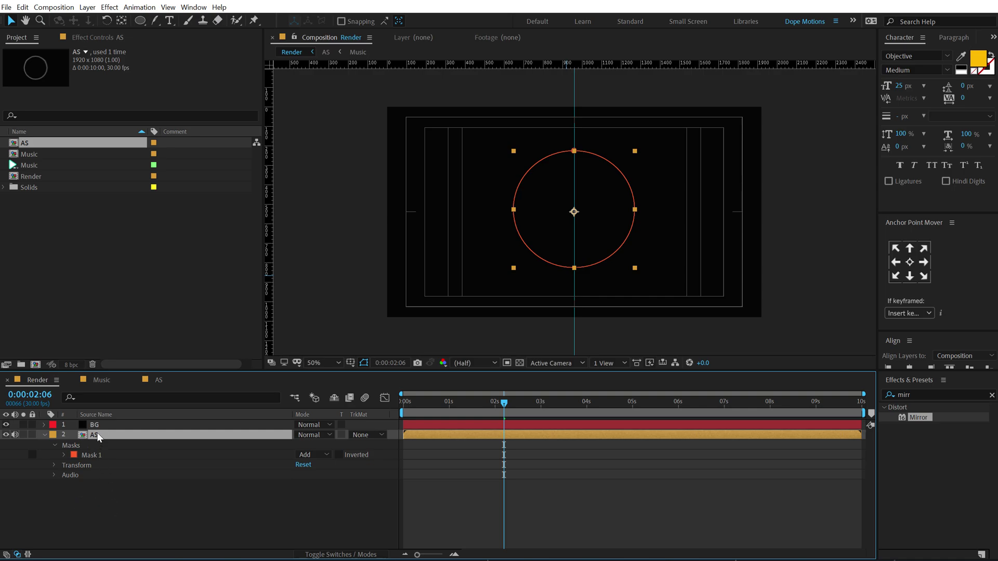
Move BG beneath the AS layer and hide the safe-area and centre guides
left_click_drag(96, 425, 102, 516)
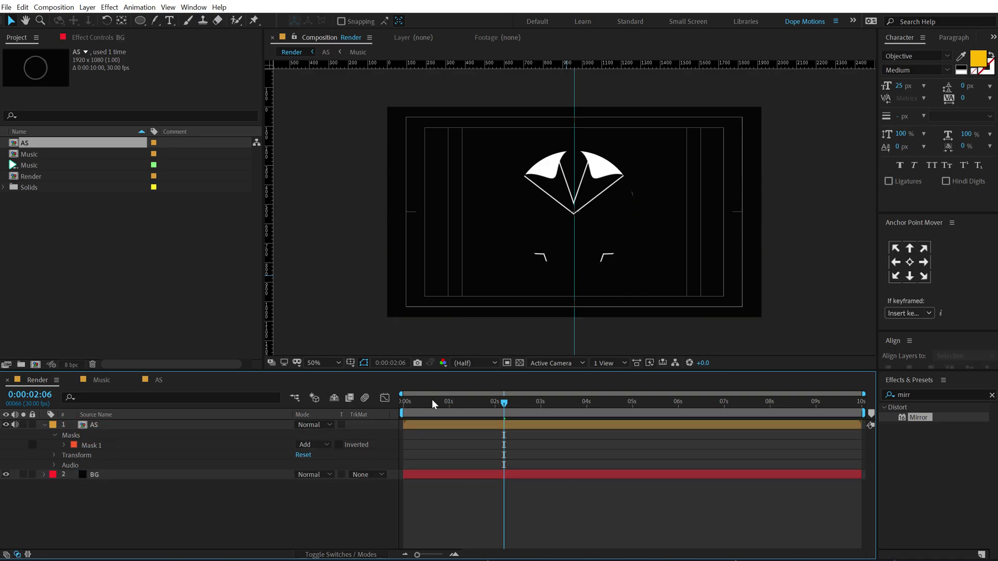
key("apostrophe")
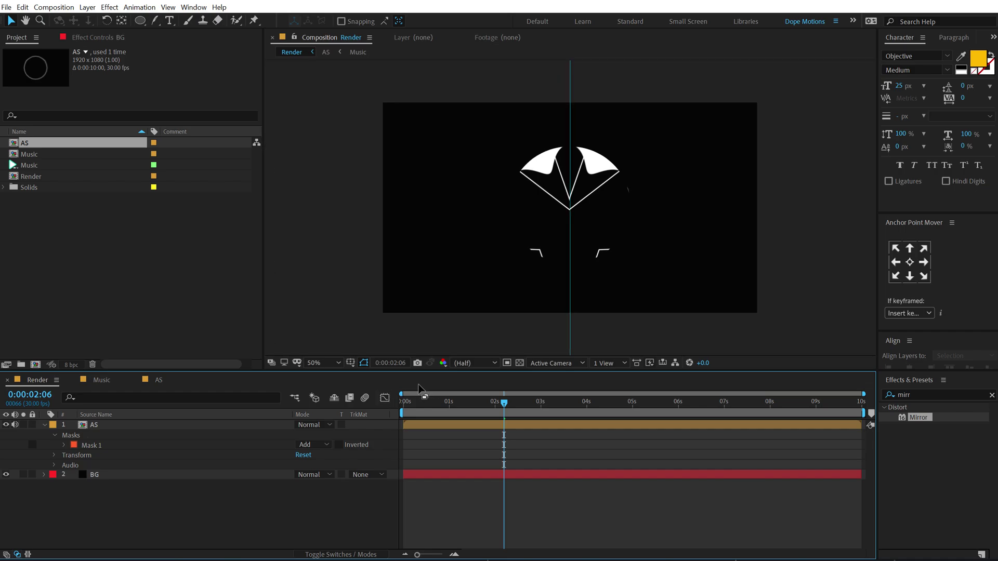
key("ctrl+semicolon")
left_click_drag(429, 405, 501, 411)
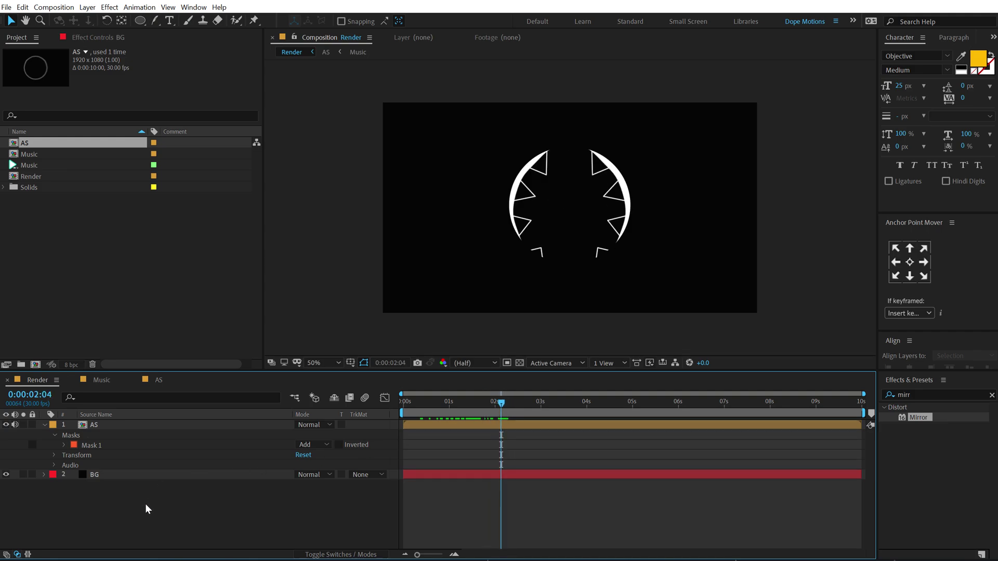
Draw an unfilled, 5 px stroked ellipse shape around the spectrum at the centre
left_click(140, 21)
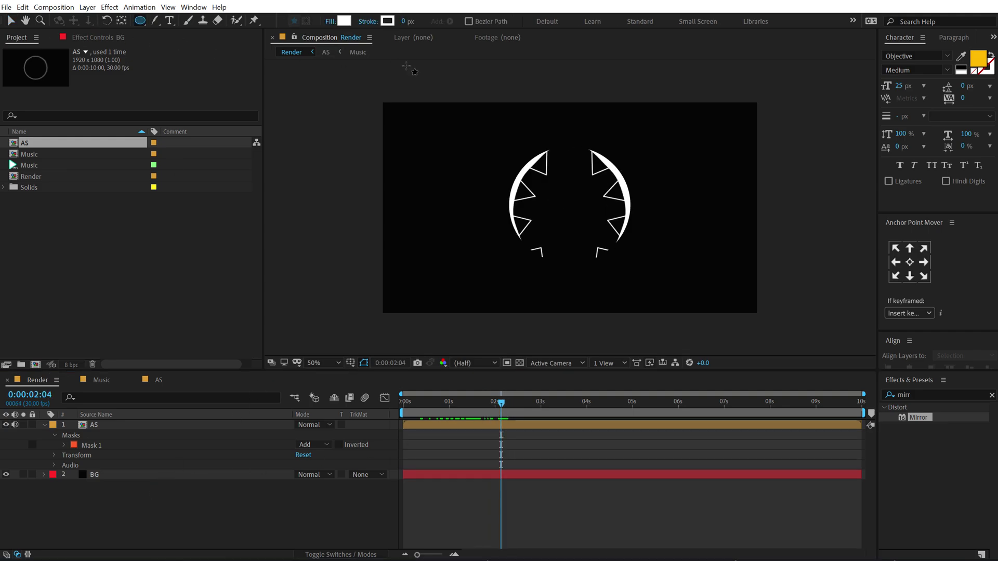
left_click(329, 22)
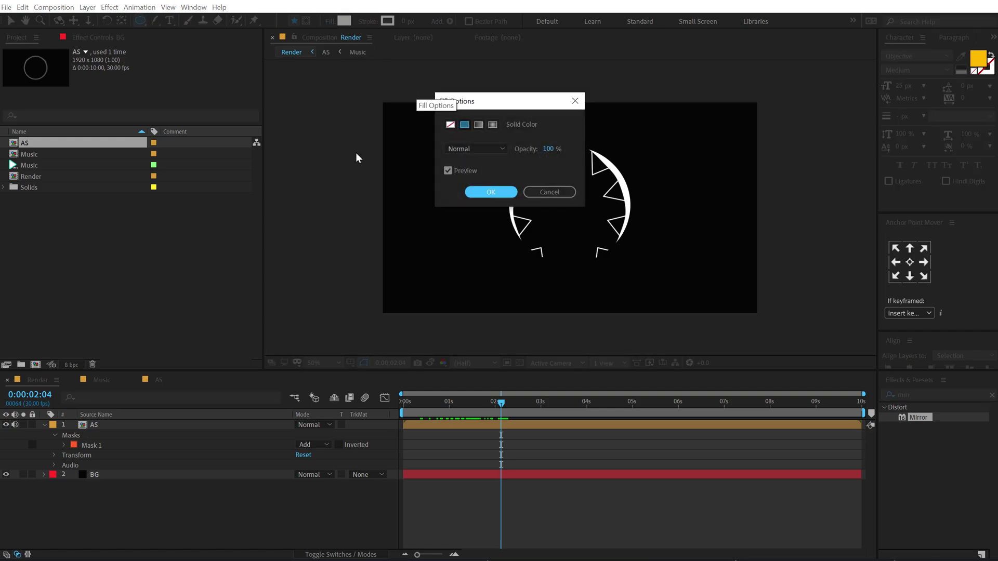
left_click(450, 125)
left_click(491, 193)
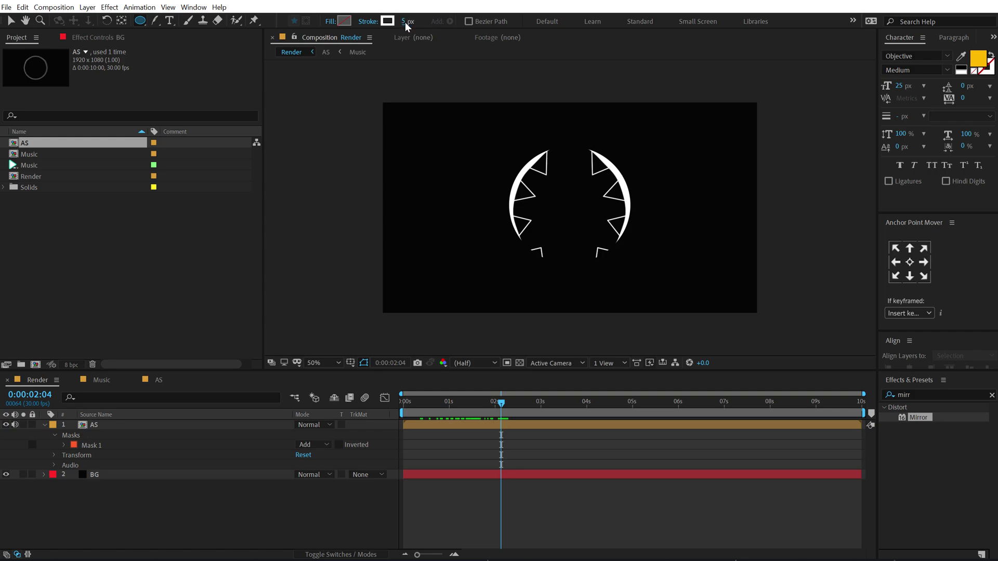
mouse_move(570, 208)
left_mouse_down()
mouse_move(612, 253)
mouse_move(631, 255)
left_mouse_up()
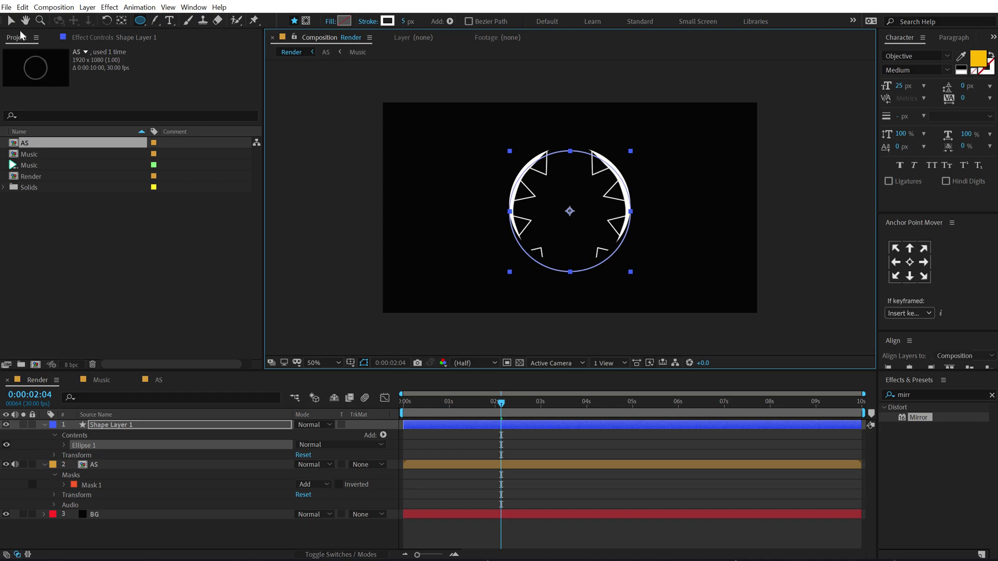
Centre the circle vertically in the composition and move its layer beneath AS
key("v")
left_click(910, 262)
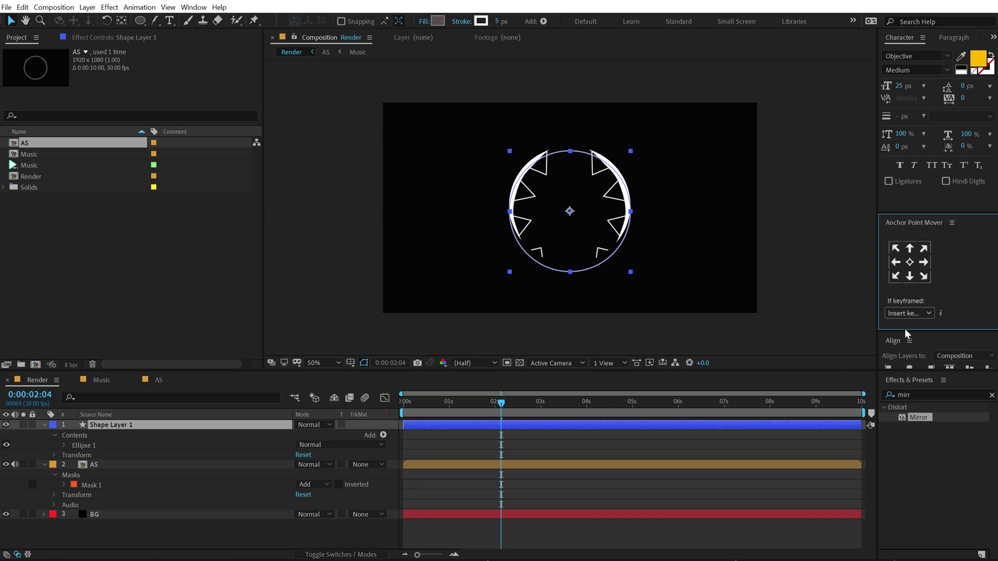
left_click_drag(904, 330, 904, 266)
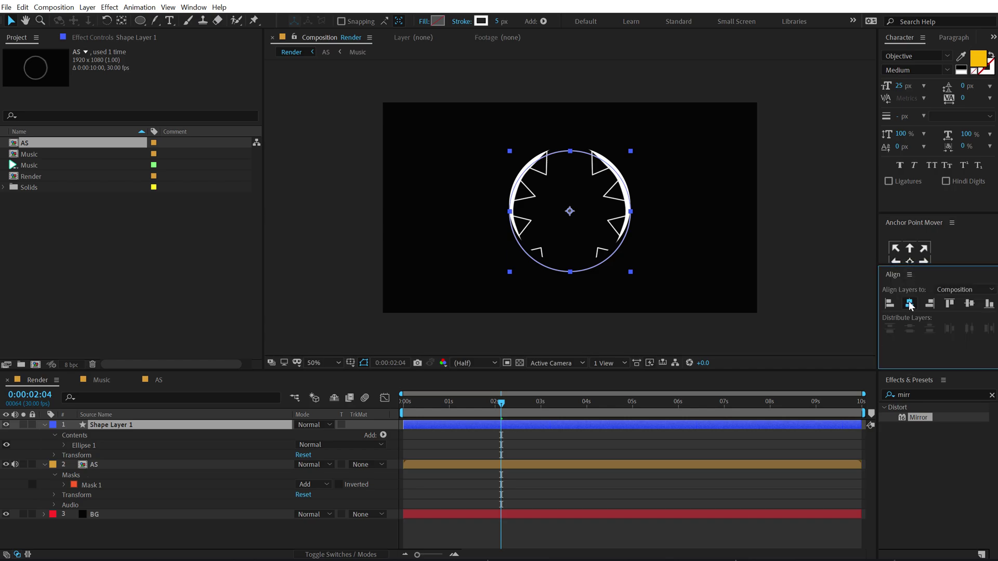
left_click(969, 303)
key("slash")
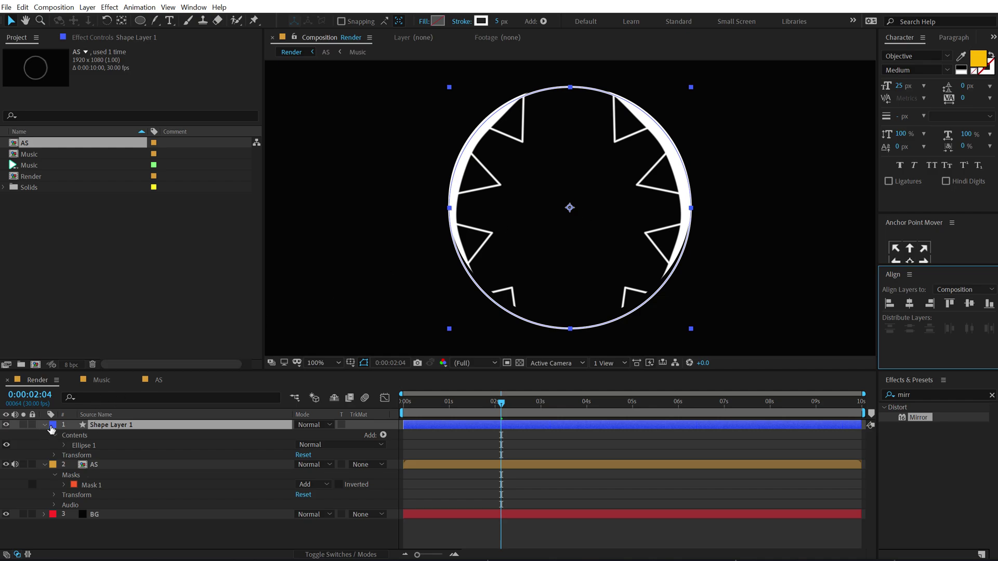
left_click(48, 425)
left_click_drag(114, 425, 118, 481)
left_click(124, 509)
left_click(104, 425)
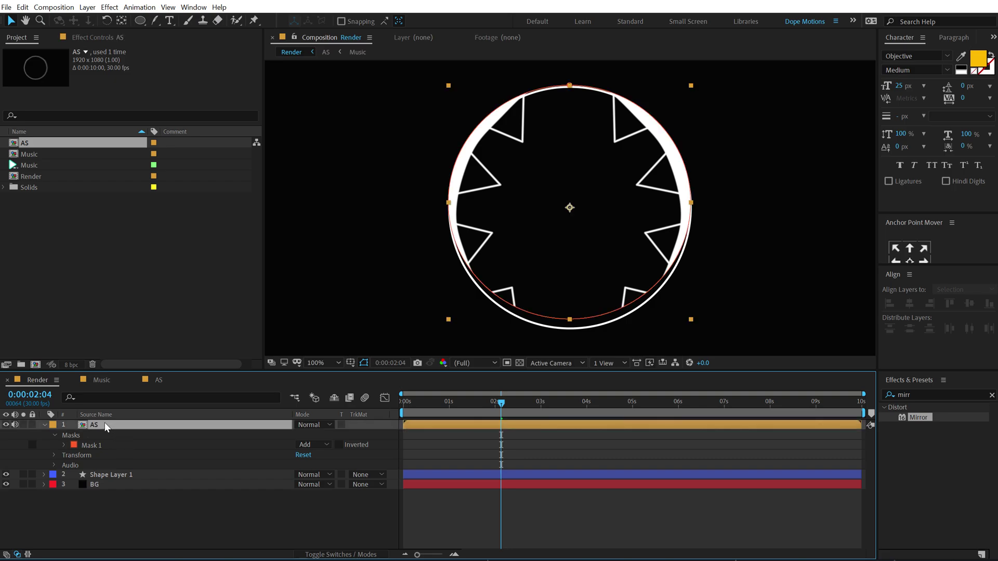
left_click(100, 474)
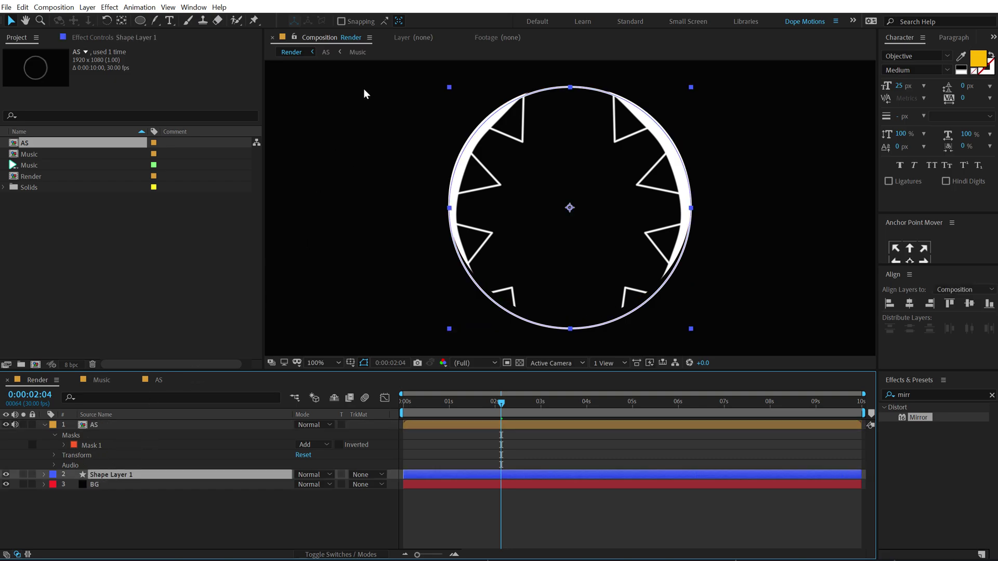
Thin the circle's stroke width to 3 px
left_click(497, 21)
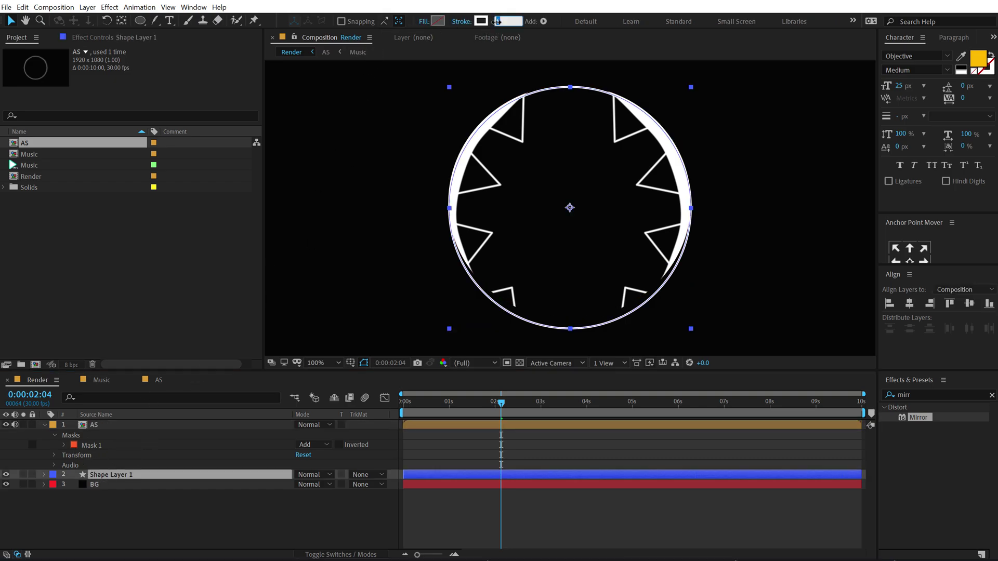
type("3")
key("Return")
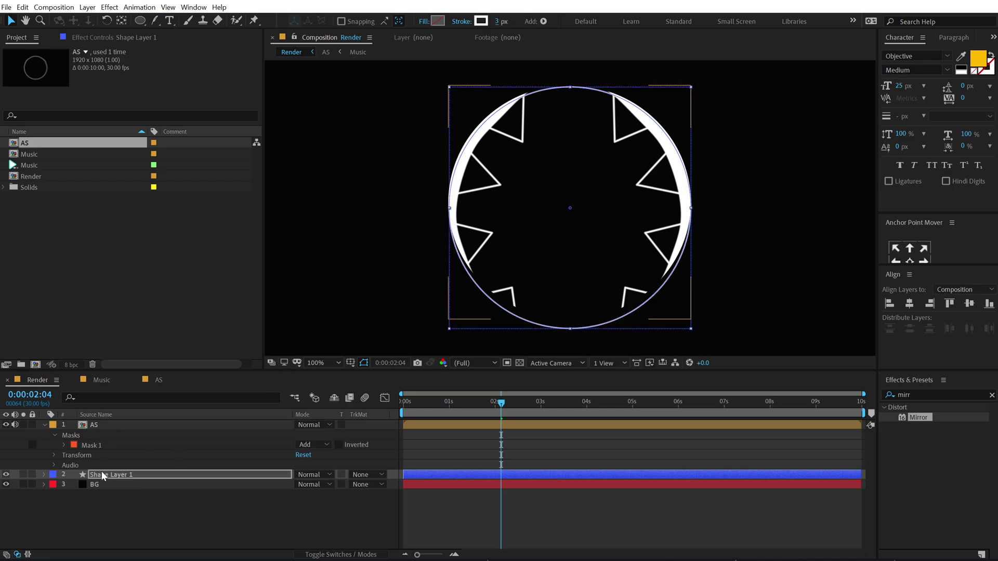
left_click(103, 475)
Duplicate the ring and enlarge the copy's Ellipse Size to 660
key("ctrl+d")
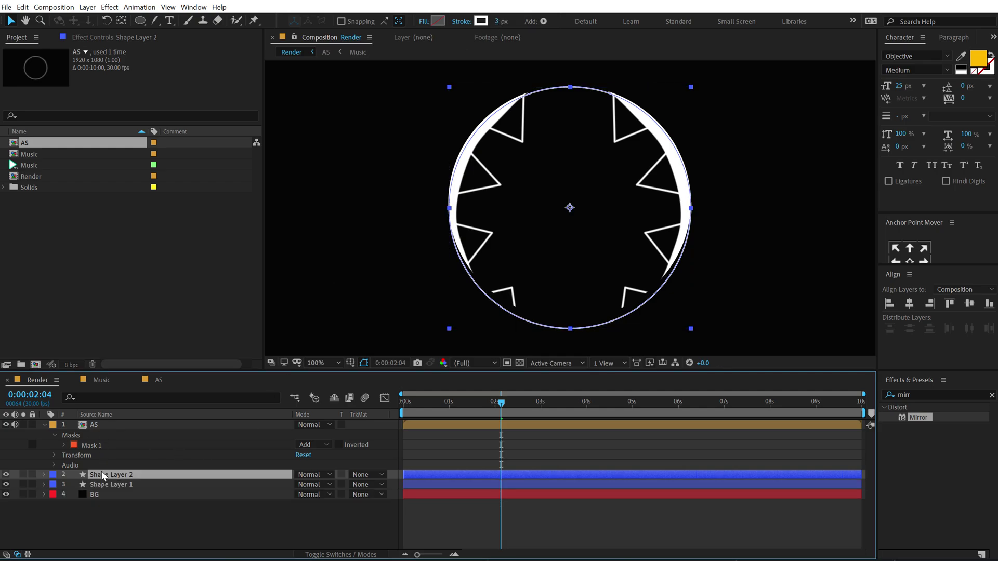
key("u")
key("u")
left_click_drag(314, 513, 358, 516)
left_click(568, 535)
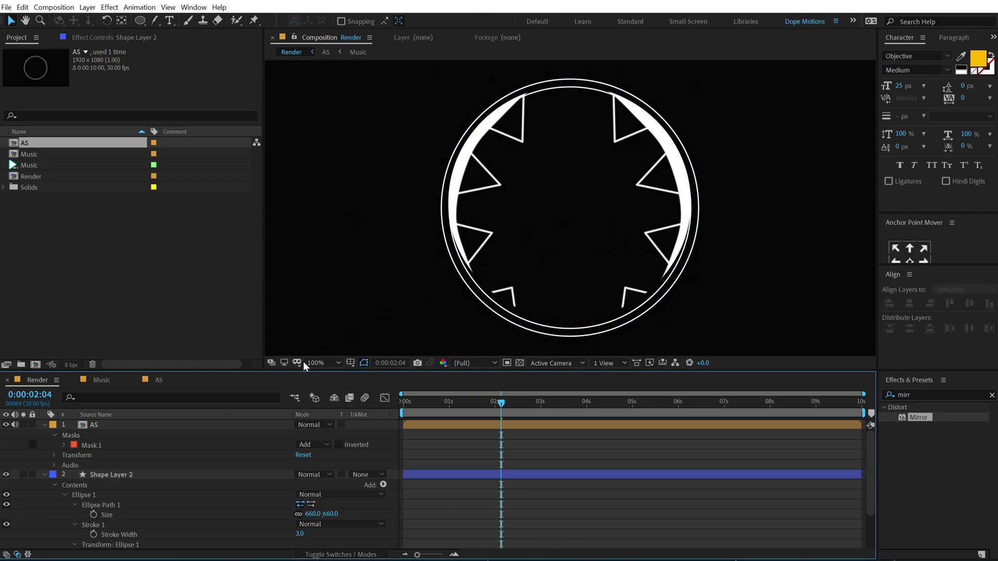
left_click(98, 425)
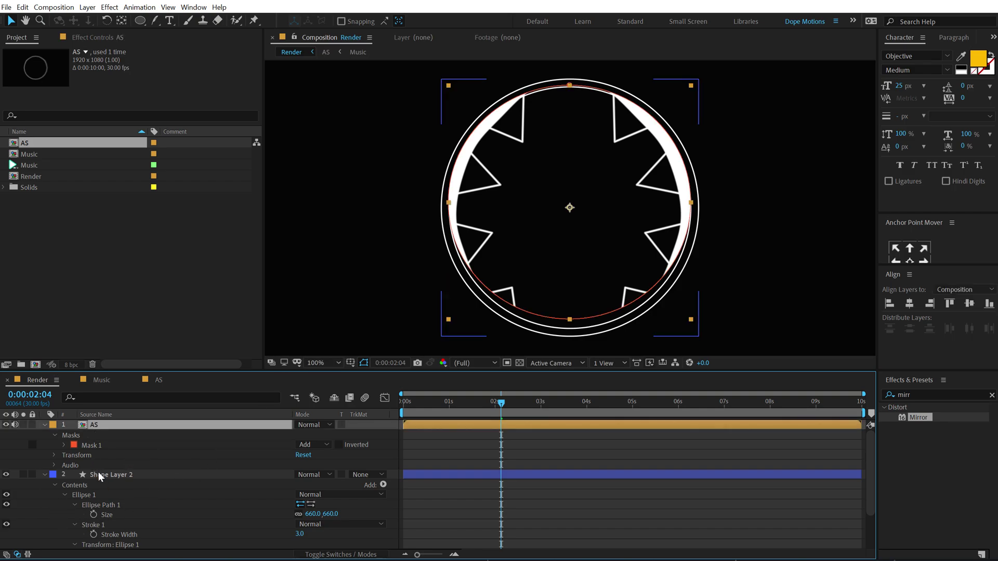
left_click(98, 472)
key("ctrl+grave")
Enlarge the inner ring, Shape Layer 1, to 633×633 and preview the double ring
left_click(114, 485)
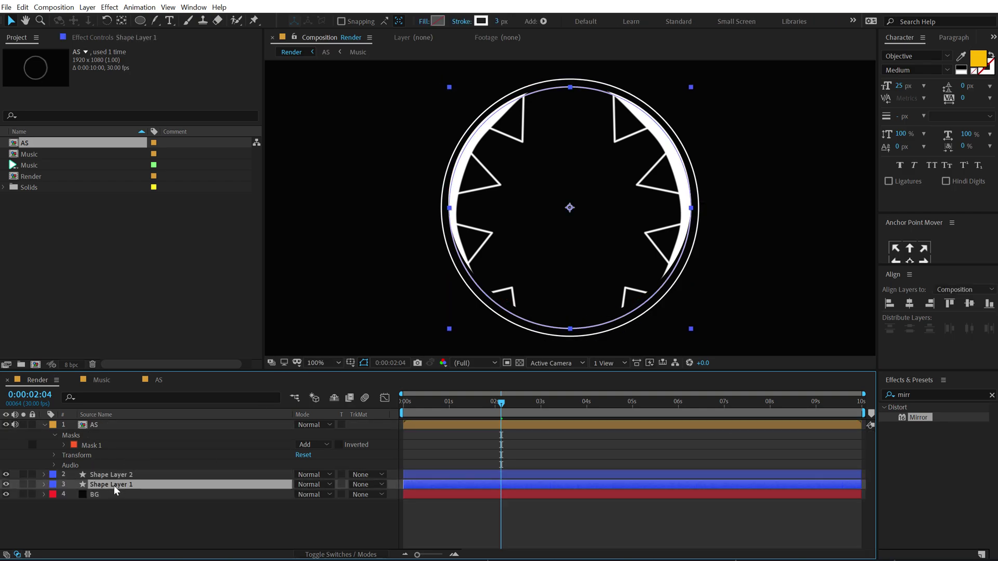
mouse_move(331, 524)
left_mouse_down()
mouse_move(298, 524)
mouse_move(339, 524)
left_mouse_up()
left_click(475, 489)
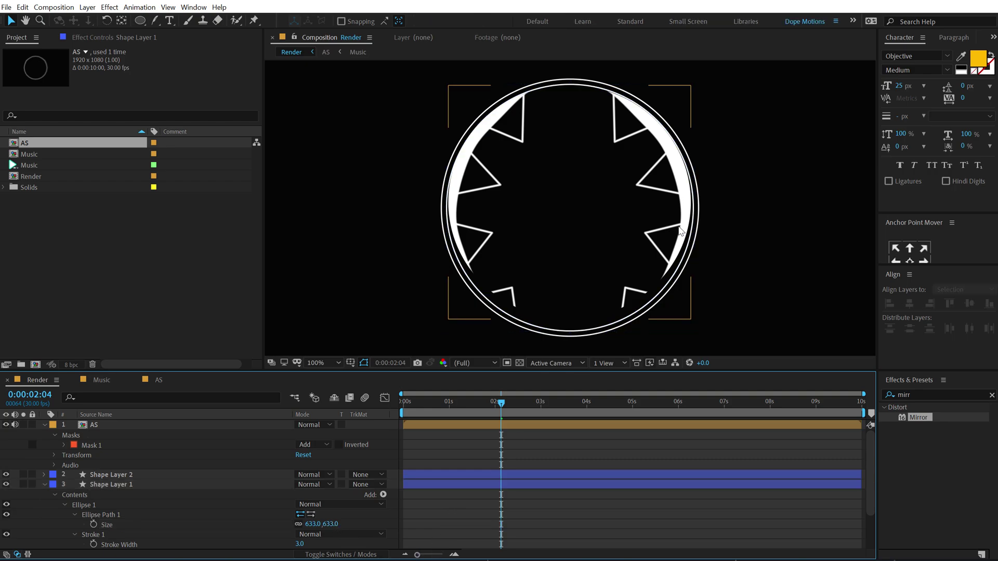
key("comma")
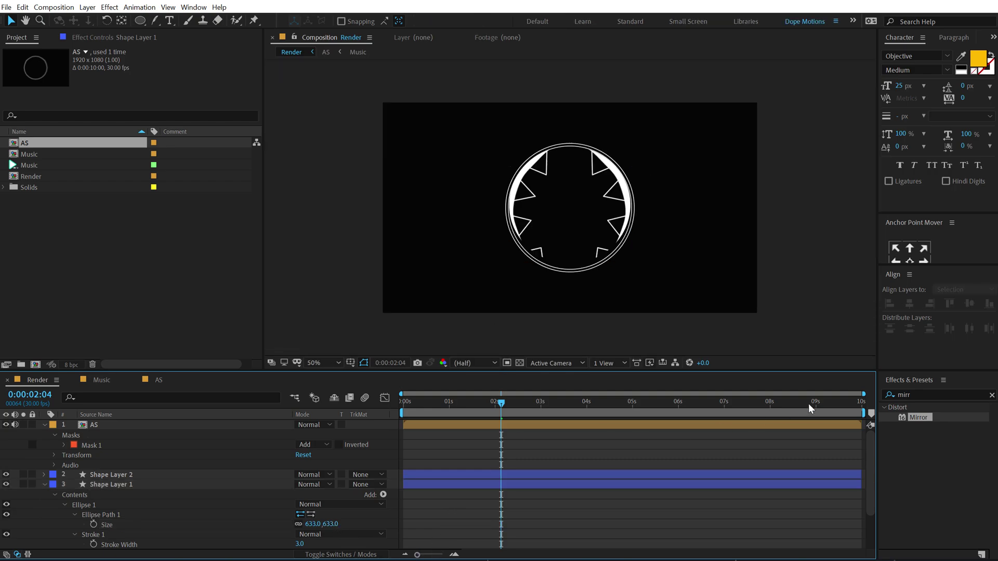
left_click(44, 425)
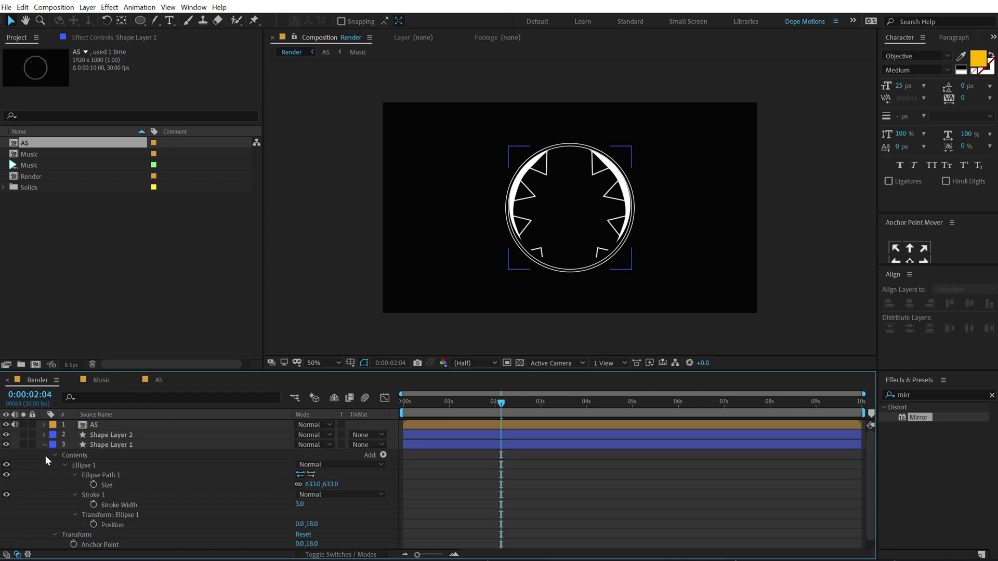
left_click(44, 445)
left_click_drag(432, 399, 520, 407)
Draw a tall white-filled rectangle bar inside the ring
key("slash")
key("ctrl+j")
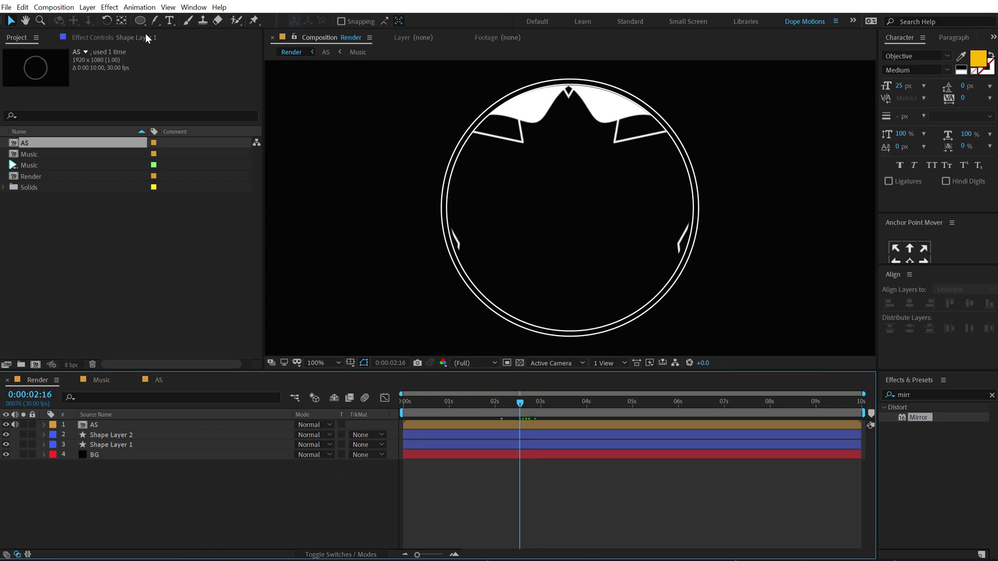
left_click_drag(139, 21, 175, 30)
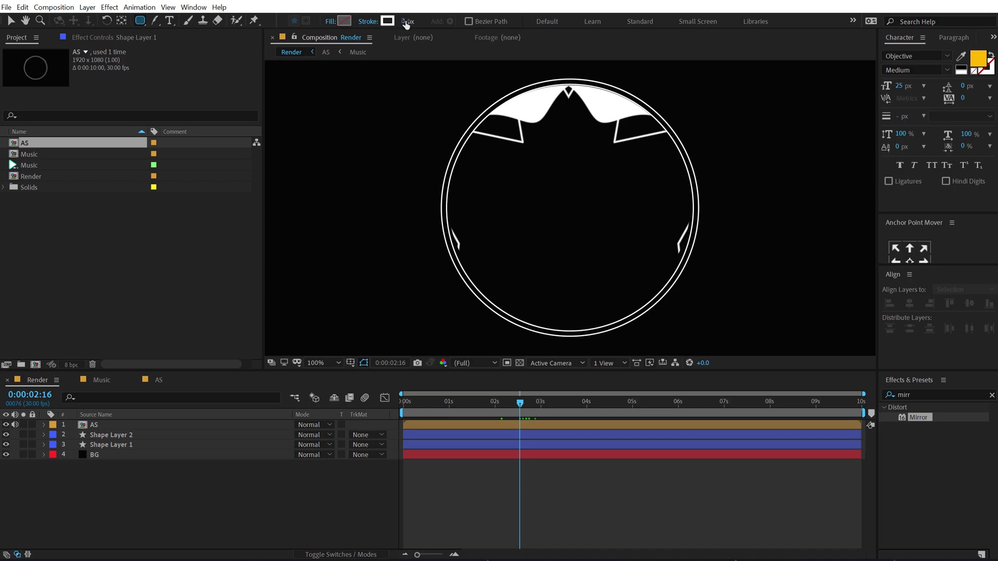
left_click(345, 20)
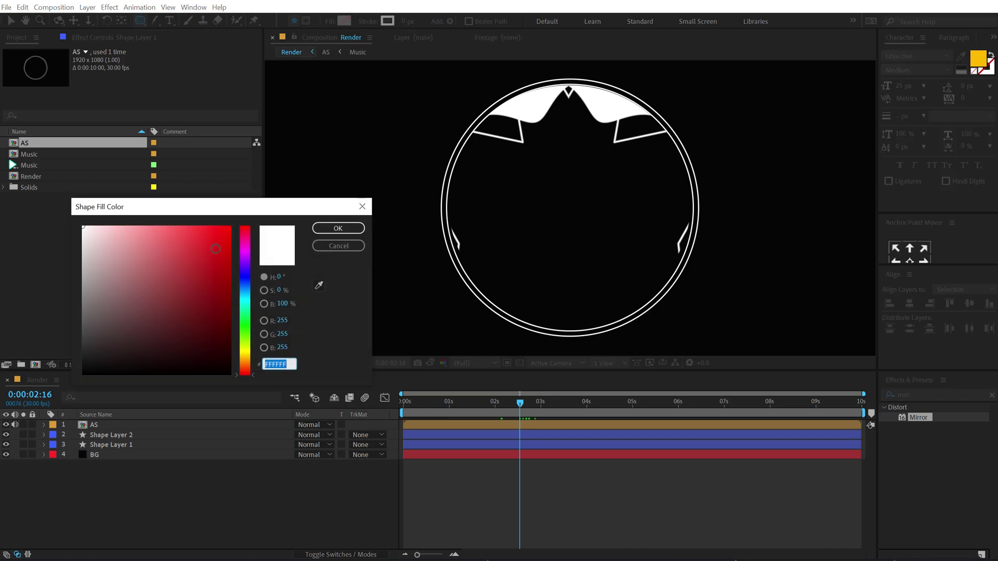
left_click(330, 231)
left_click_drag(527, 176, 533, 225)
Centre the bar's anchor and set its Rectangle Path Size to 8 by 100
key("ctrl+alt+Home")
left_click(64, 445)
left_click(75, 455)
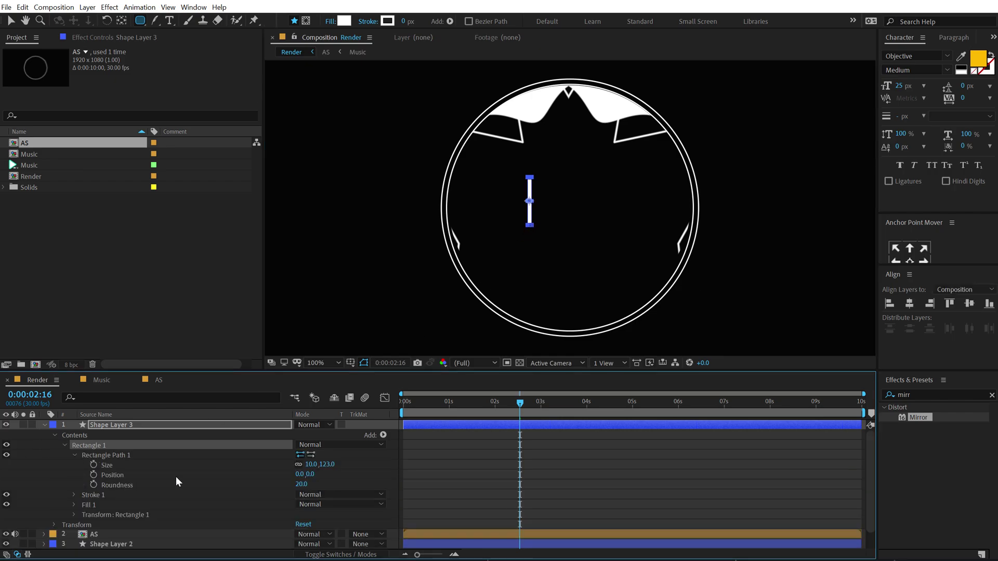
left_click_drag(311, 469, 348, 464)
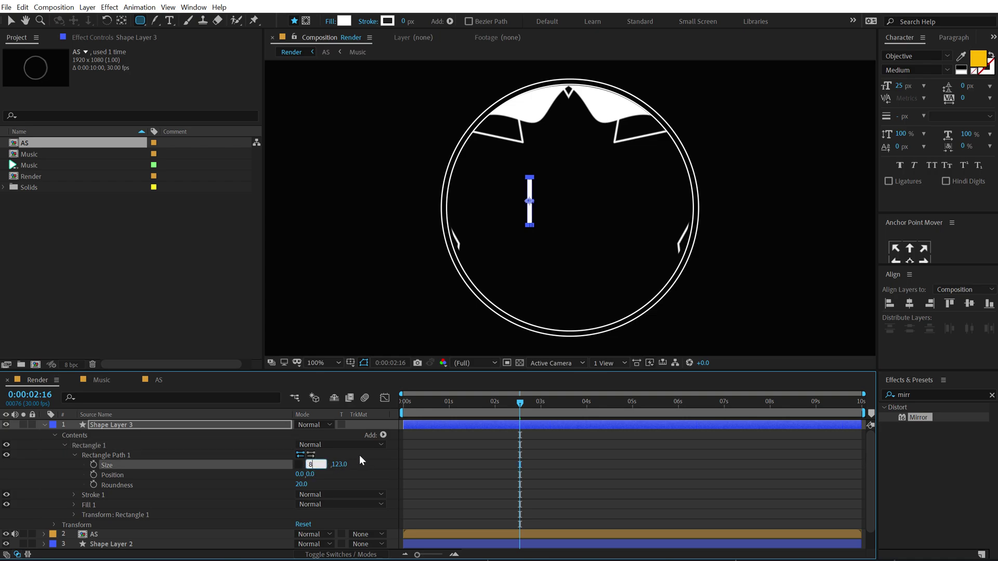
key("Tab")
type("100")
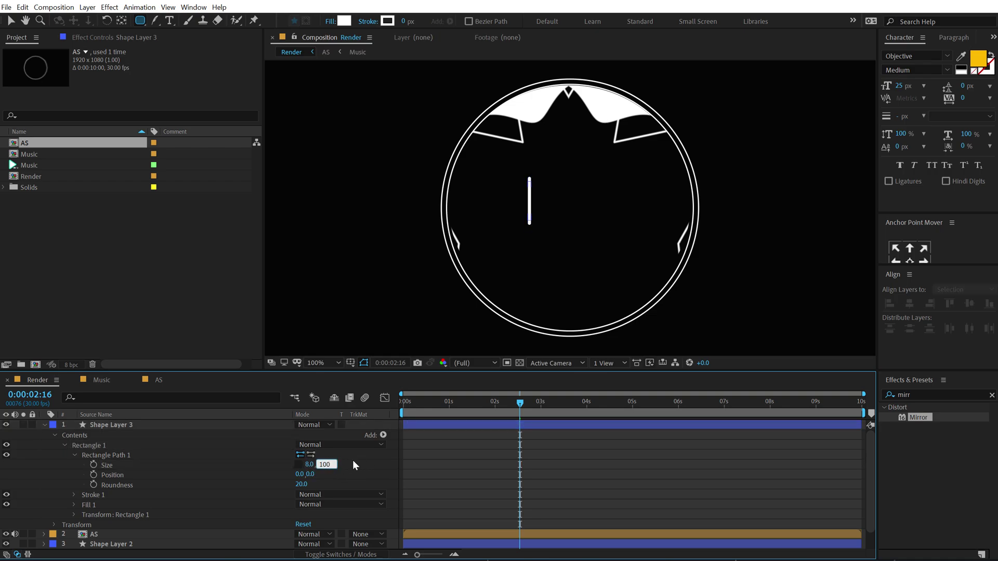
key("Return")
Position the white bar just left of the composition centre
left_click(12, 21)
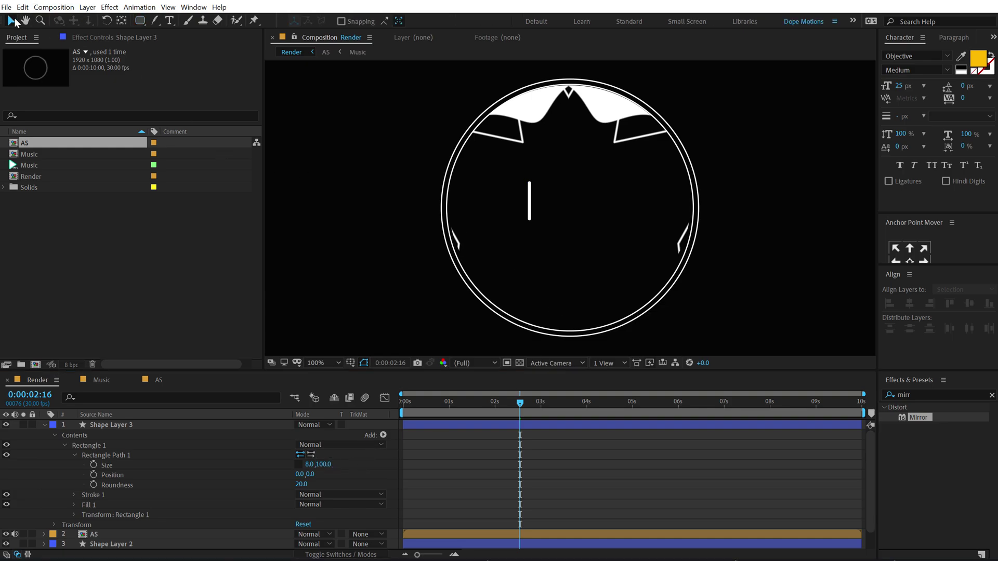
left_click(45, 425)
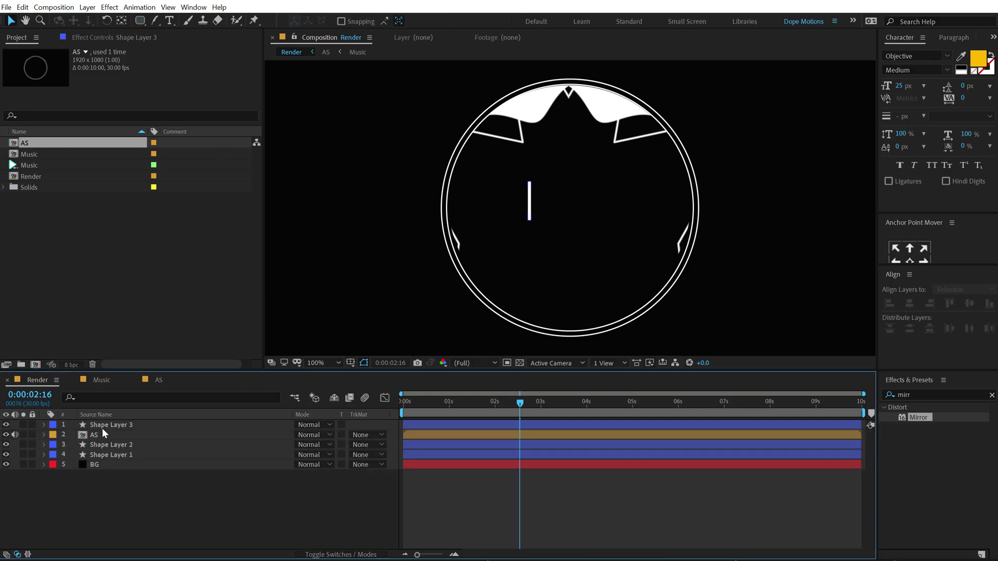
left_click(106, 426)
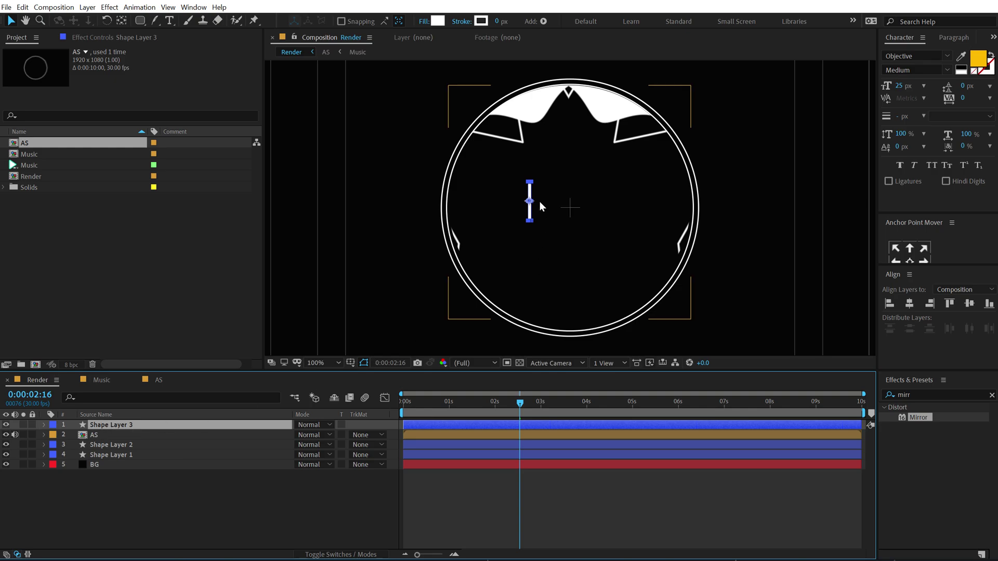
key("period")
left_click_drag(494, 203, 496, 213)
key("Return")
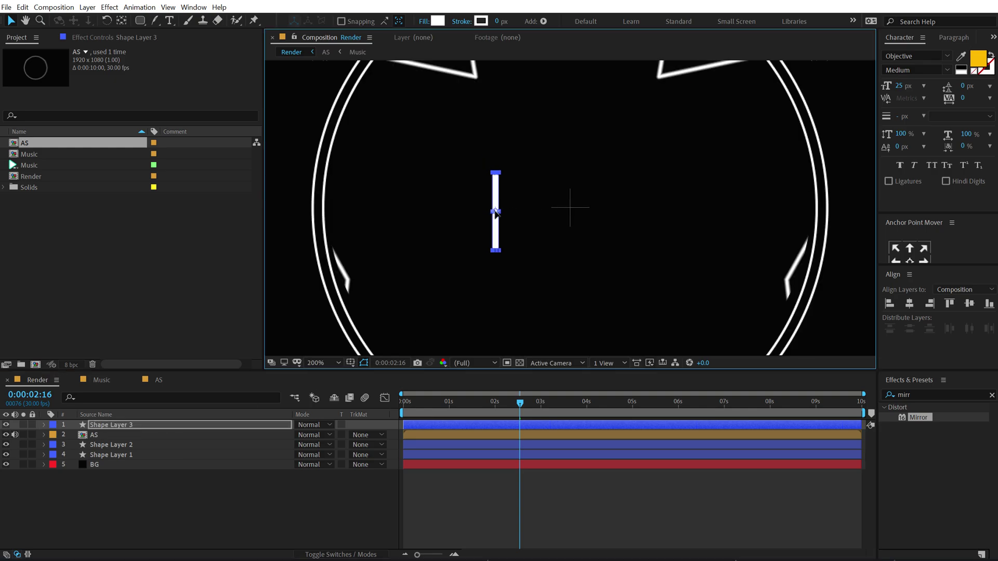
Duplicate the bar and move the copy to the right of centre
key("ctrl+d")
left_click_drag(497, 213, 647, 212)
left_click(573, 478)
key("comma")
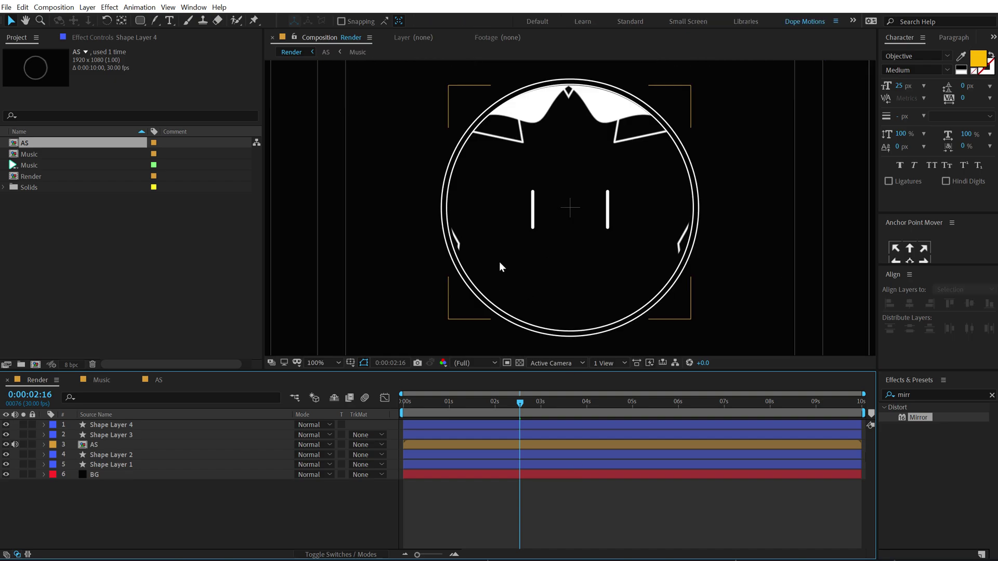
left_click(92, 446)
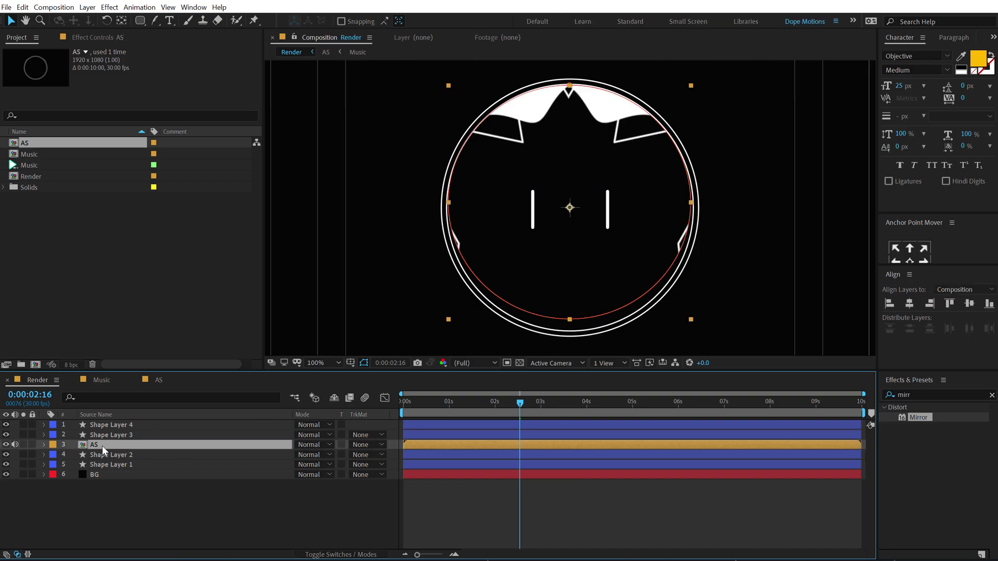
Apply Gradient Ramp to the AS layer and move its start and end points over the ring
key("ctrl+5")
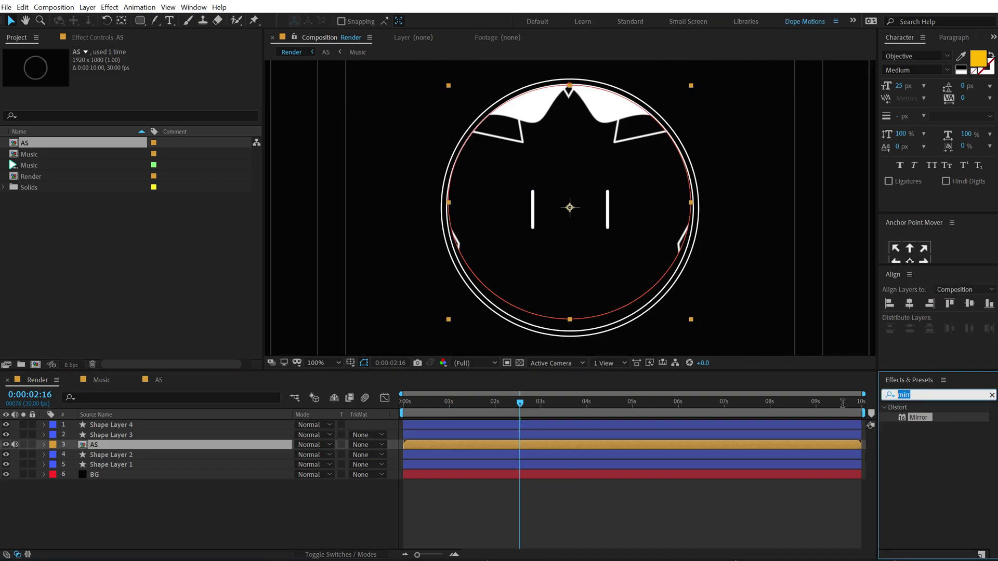
type("ramp")
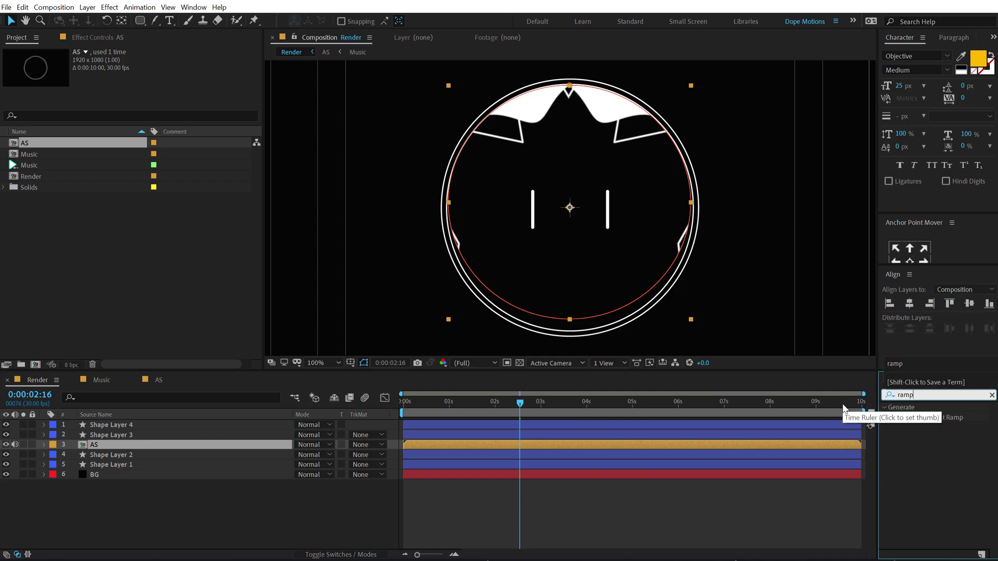
double_click(938, 418)
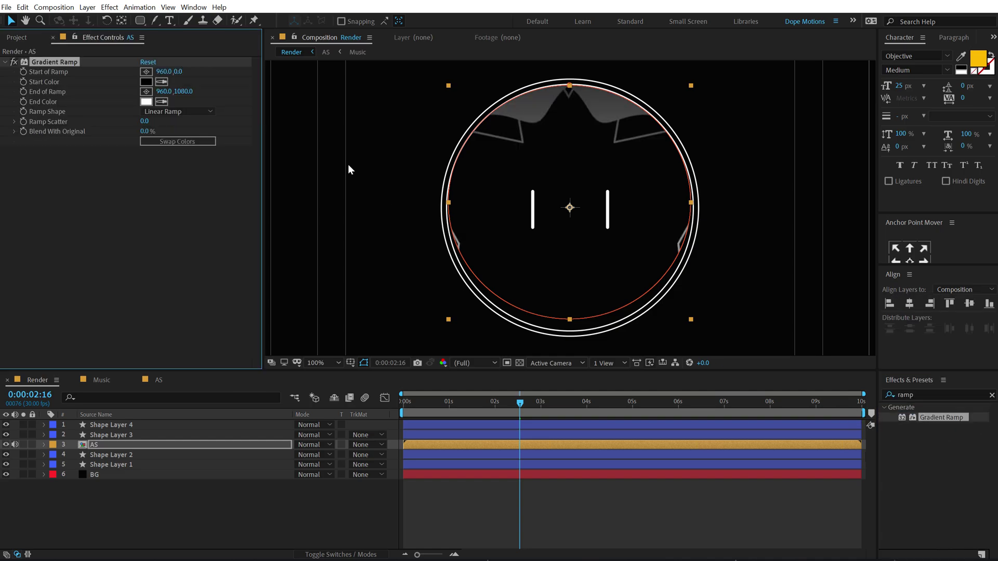
key("comma")
key("comma")
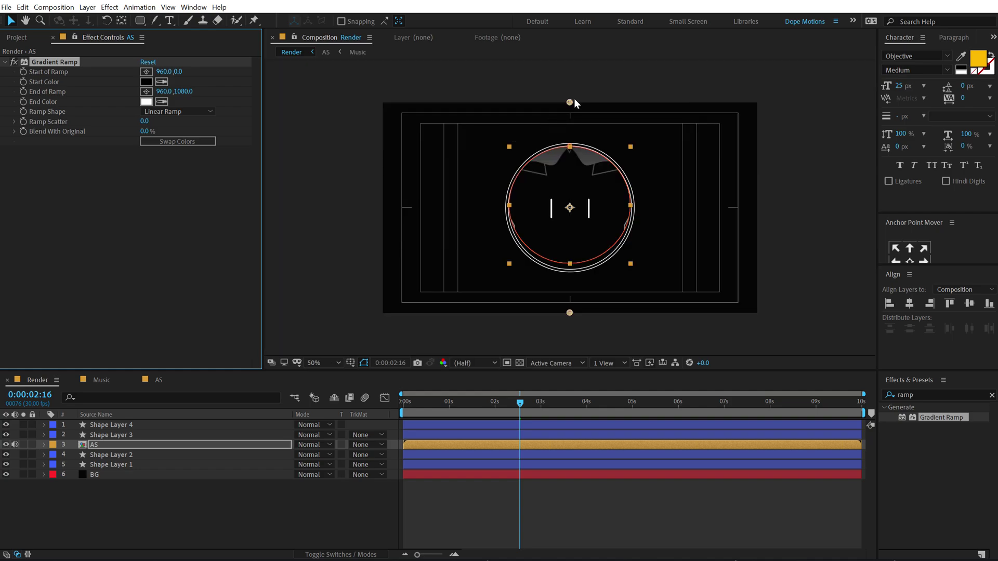
left_click_drag(570, 103, 571, 148)
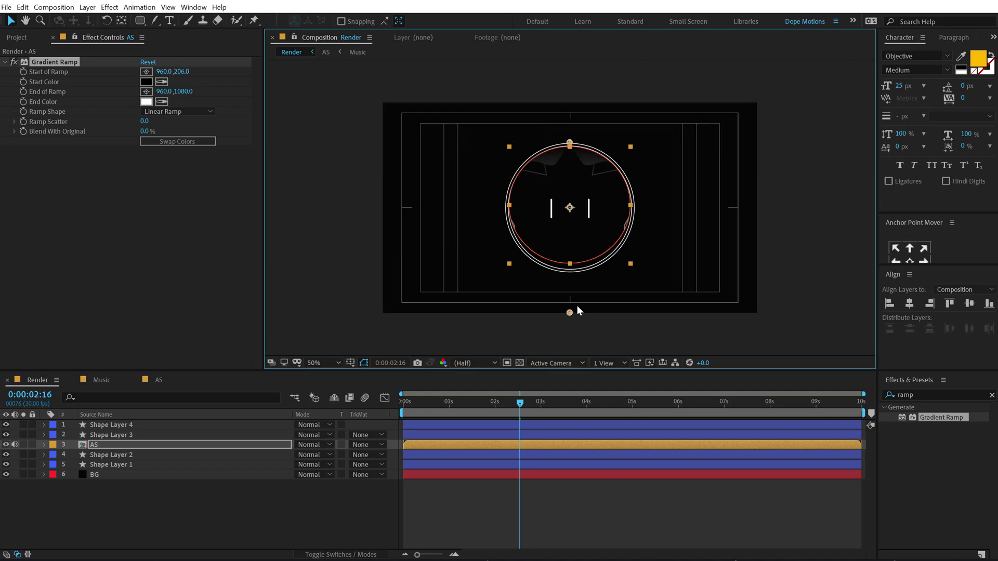
left_click_drag(575, 310, 569, 219)
key("period")
key("period")
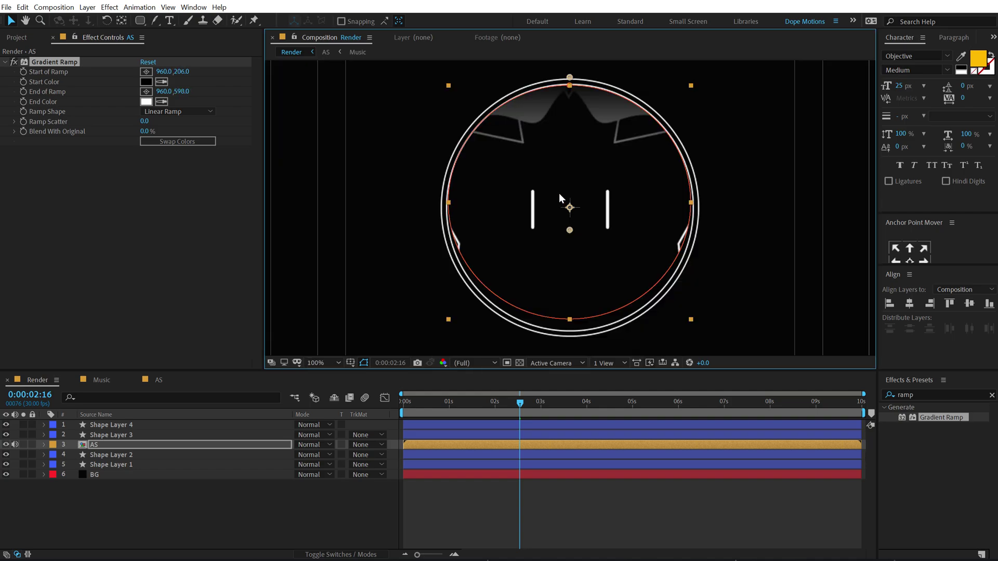
Set the ramp's start colour to bright yellow and end colour to orange FF5E00
left_click(146, 81)
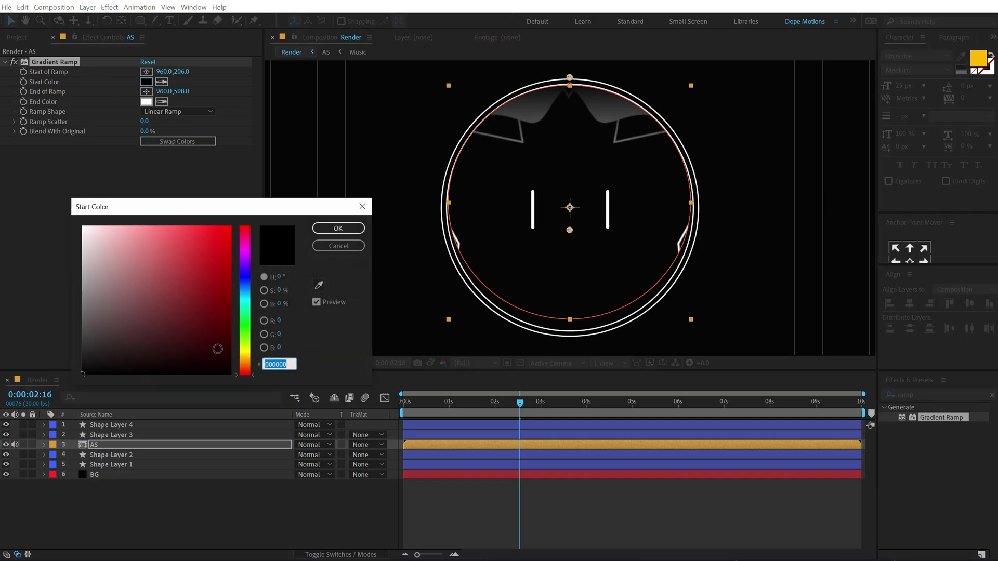
left_click(244, 355)
left_click(217, 254)
left_click(226, 237)
left_click(338, 229)
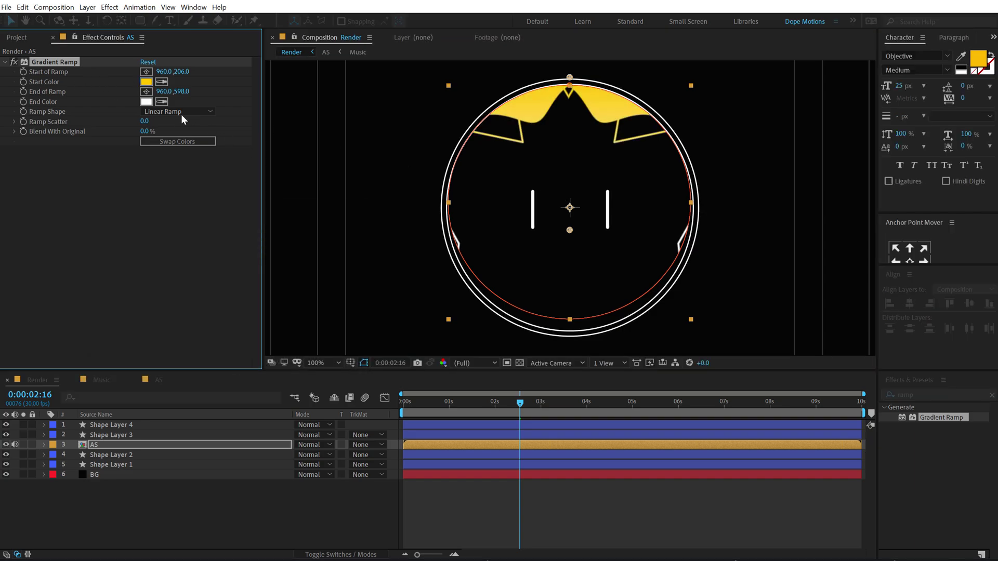
left_click(146, 101)
left_click(253, 366)
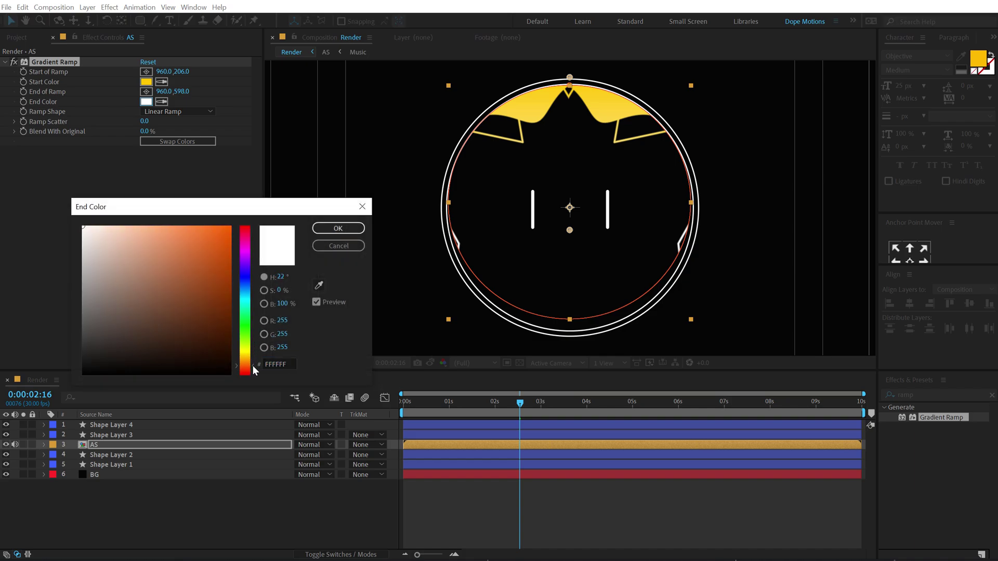
left_click(219, 259)
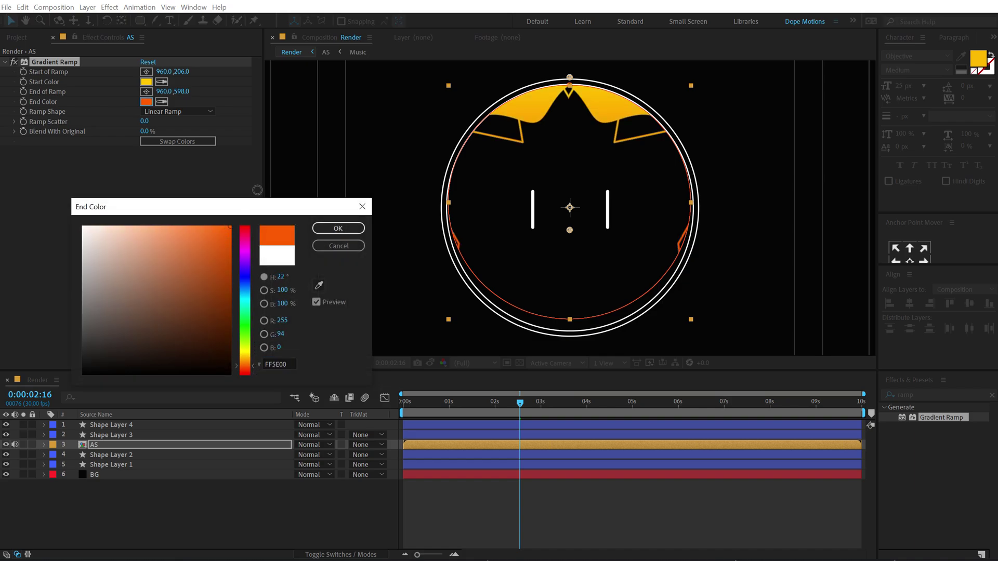
left_click(338, 229)
left_click(219, 498)
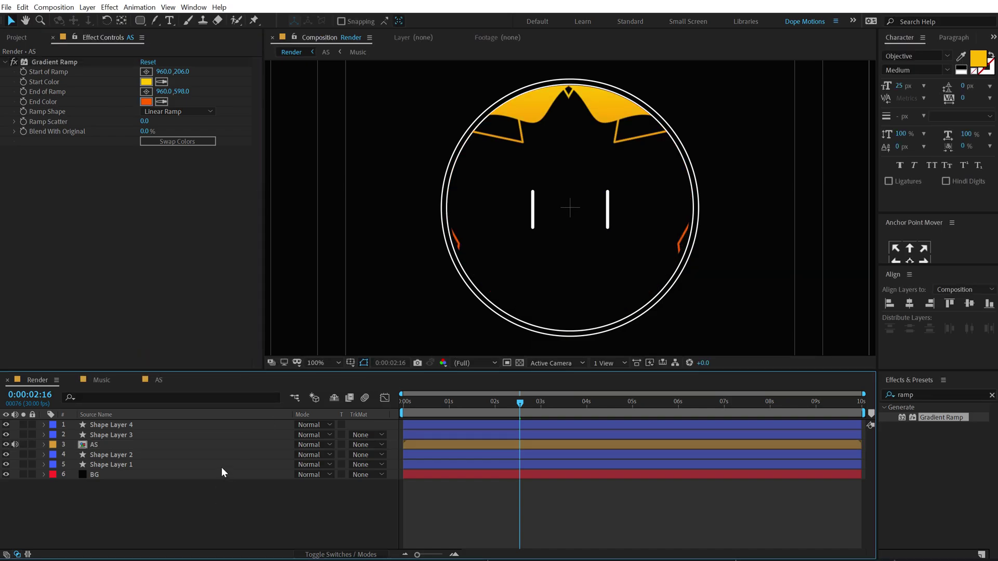
left_click(55, 64)
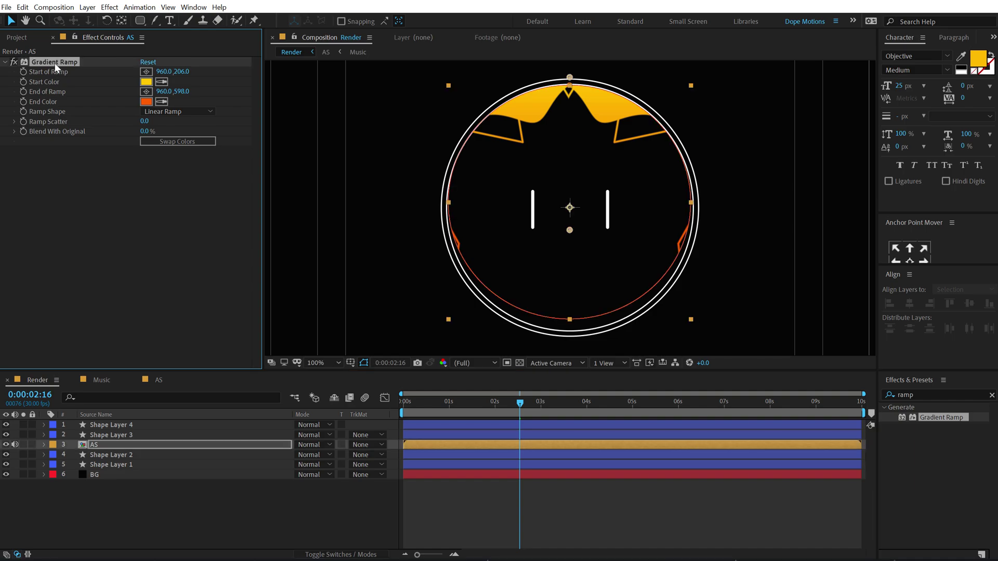
Paste the Gradient Ramp onto both rings and the right eye bar, fitting its points to the bar
left_click(105, 454)
left_click(105, 464, "shift")
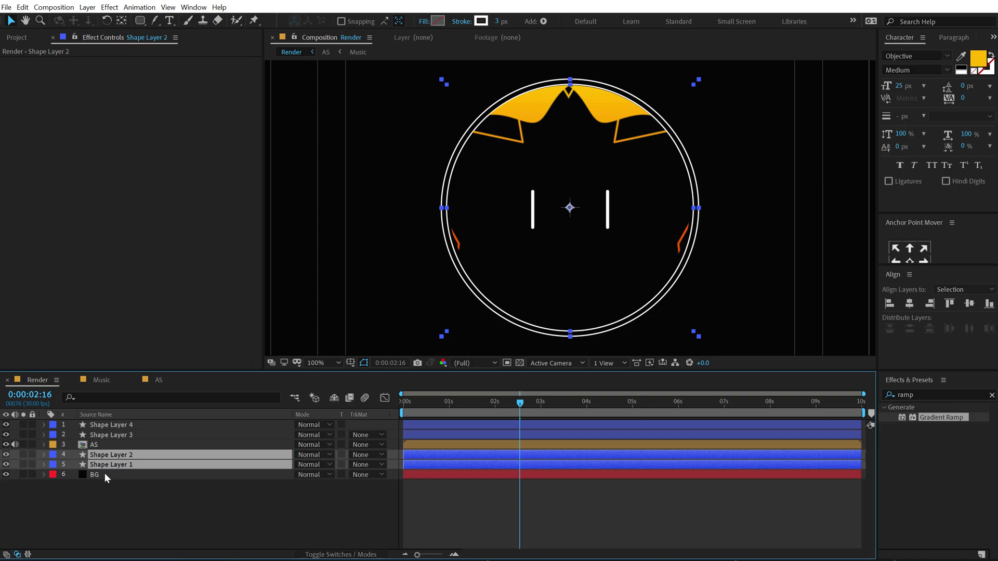
key("ctrl+v")
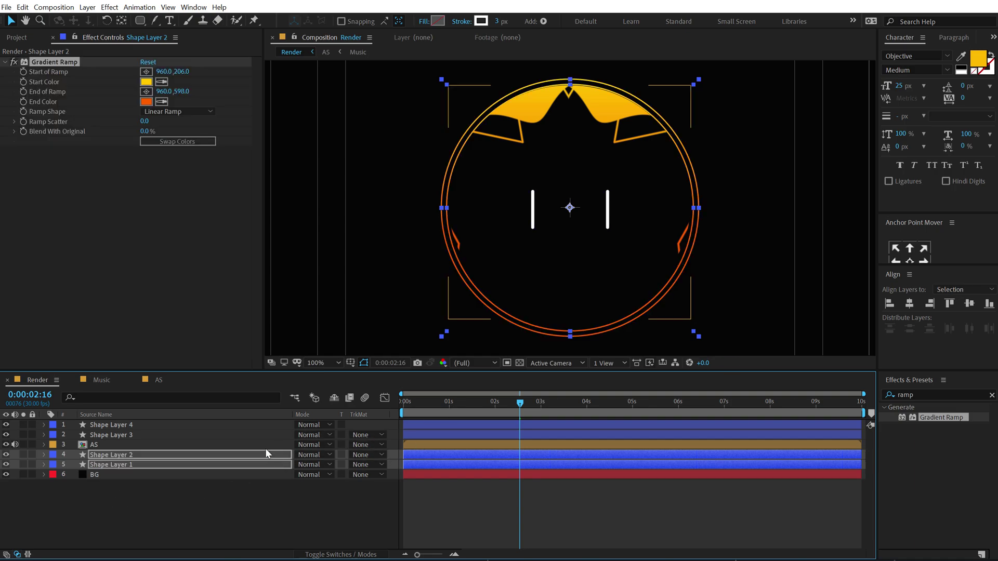
left_click(119, 424)
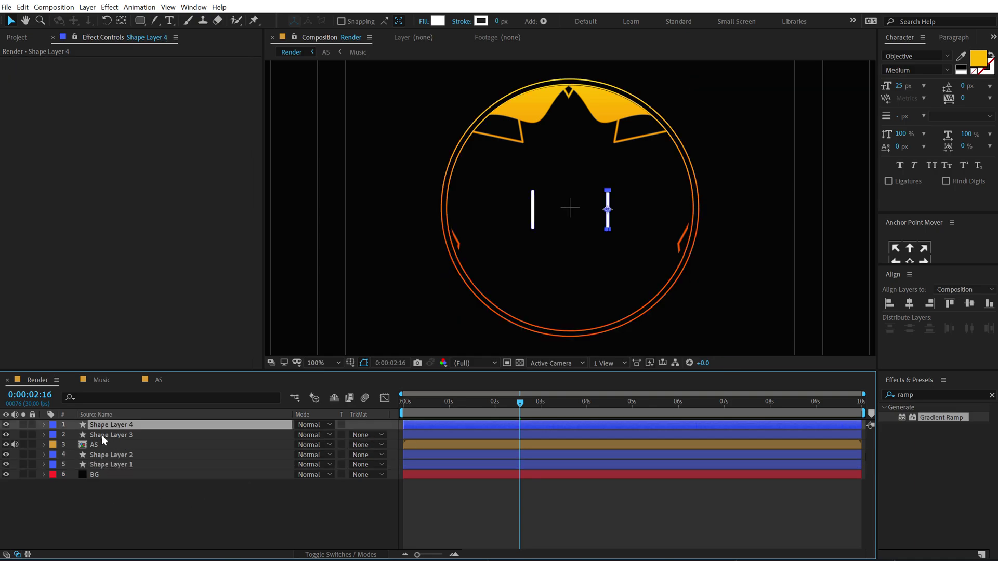
key("ctrl+v")
left_click_drag(569, 230, 578, 232)
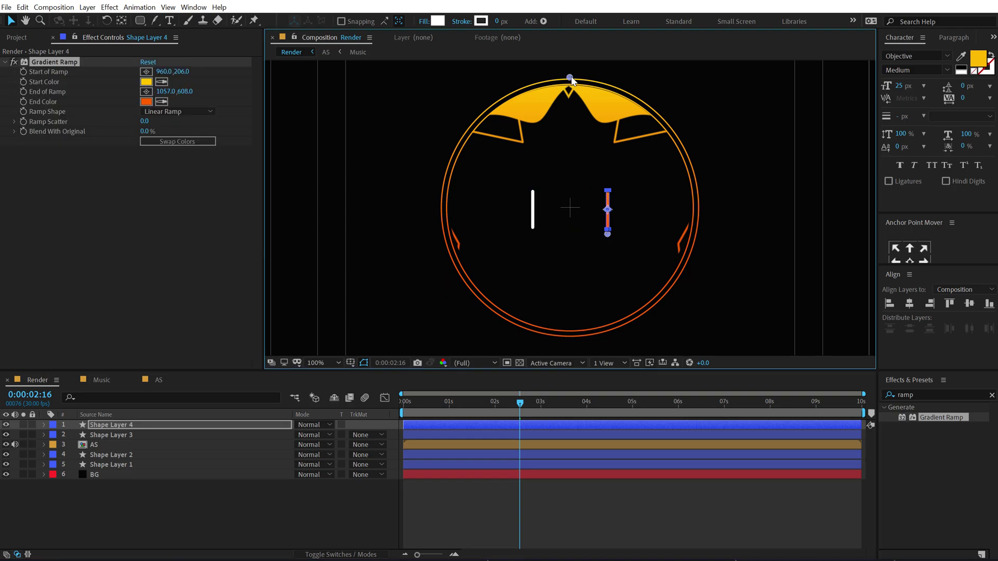
left_click_drag(570, 78, 607, 174)
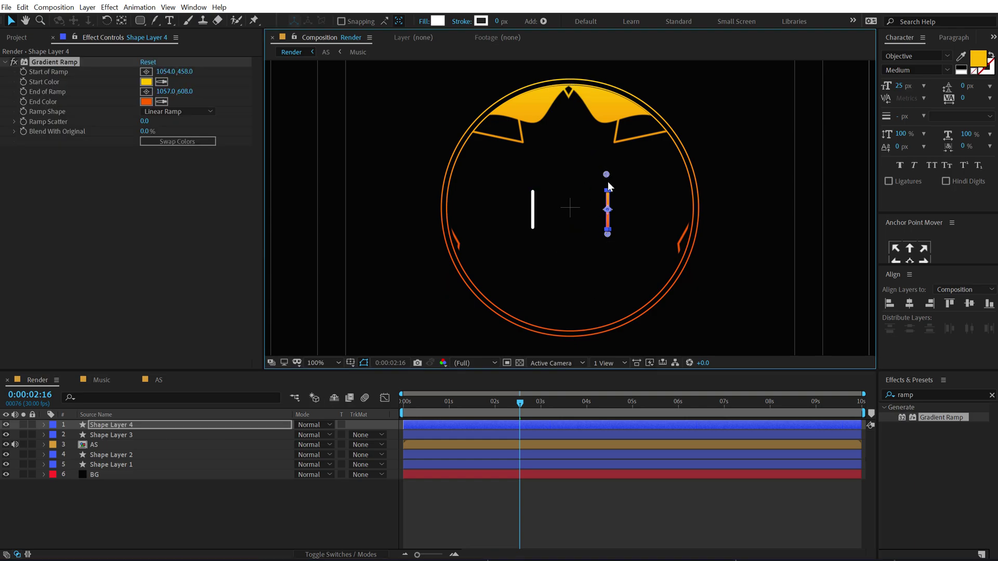
Copy the adjusted ramp onto the left eye bar, Shape Layer 3, then preview without guides
left_click(71, 60)
left_click(108, 438)
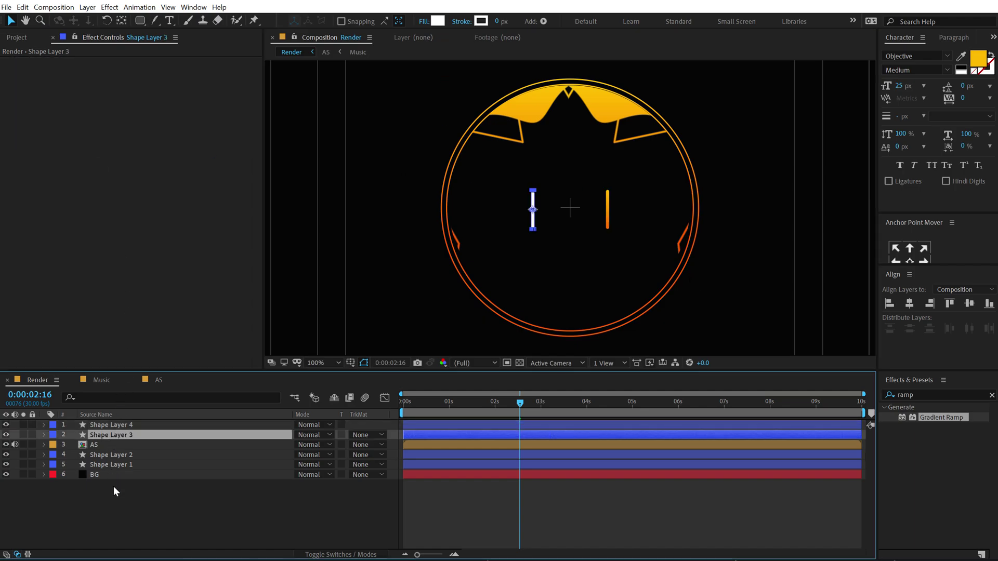
key("ctrl+v")
left_click(114, 491)
scroll(567, 246, "down", 2)
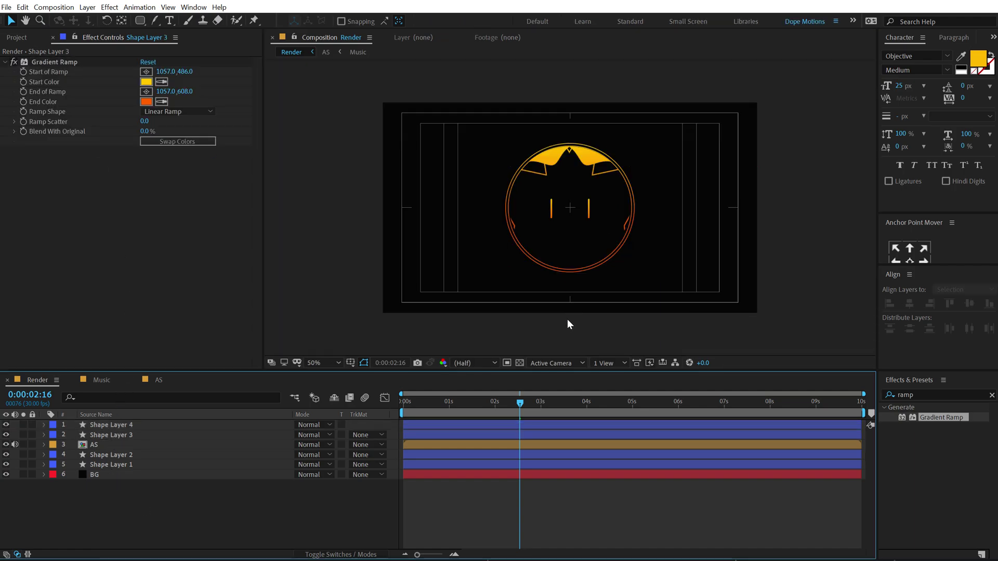
key("apostrophe")
left_click_drag(399, 398, 453, 400)
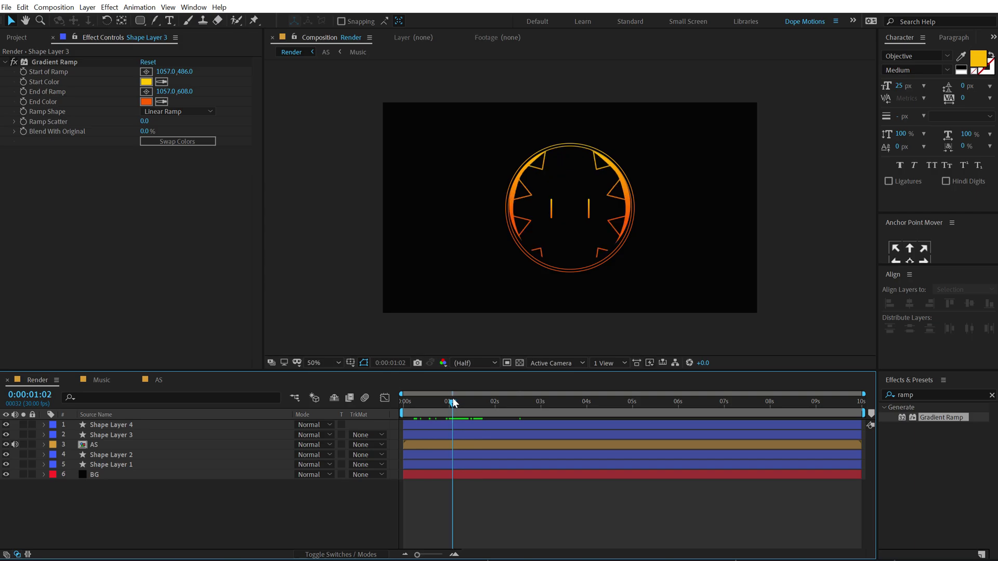
Create a new adjustment layer named Glow at the top of the stack
right_click(98, 497)
mouse_move(177, 383)
left_click(269, 471)
key("Return")
type("Glow")
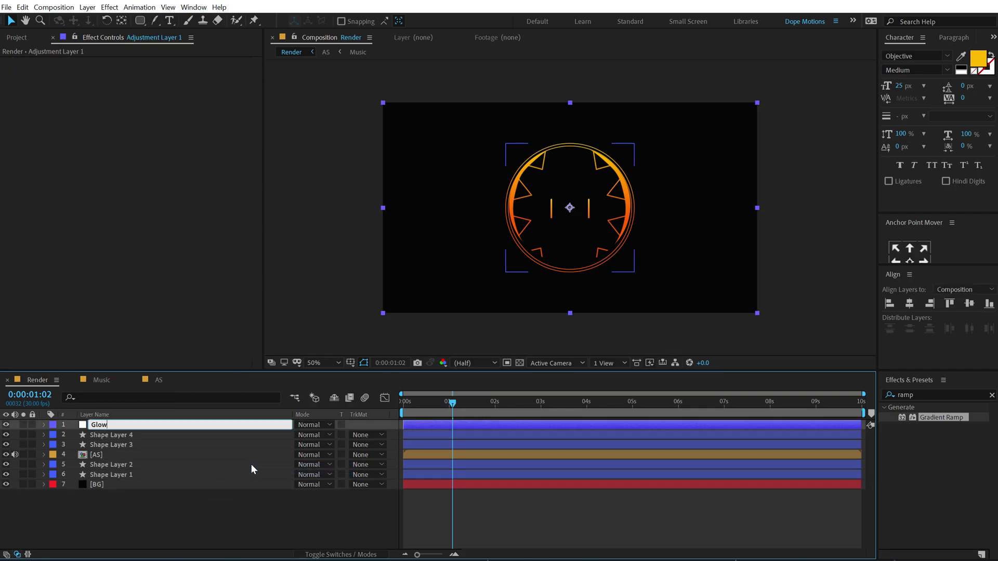
key("Return")
Switch the project colour depth to 32 bpc and find the Glow effect via search
left_click(17, 38)
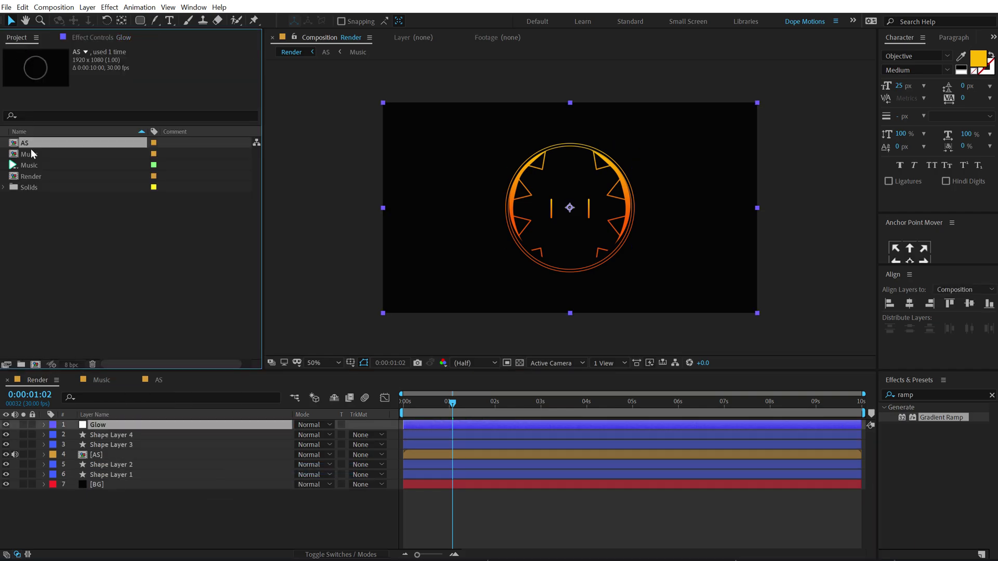
left_click(74, 366, "alt")
left_click(75, 366, "alt")
left_click(105, 423)
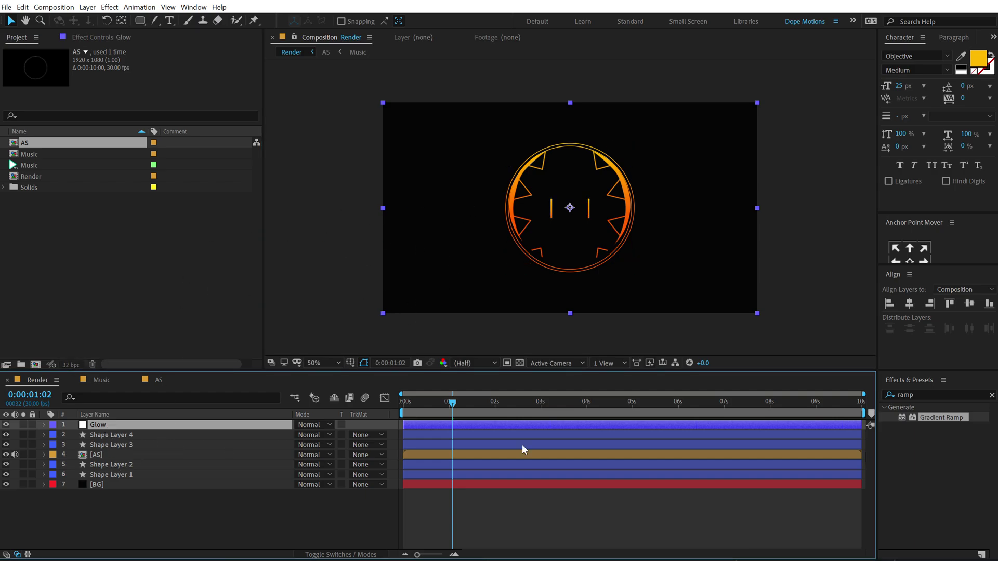
double_click(925, 394)
type("glo")
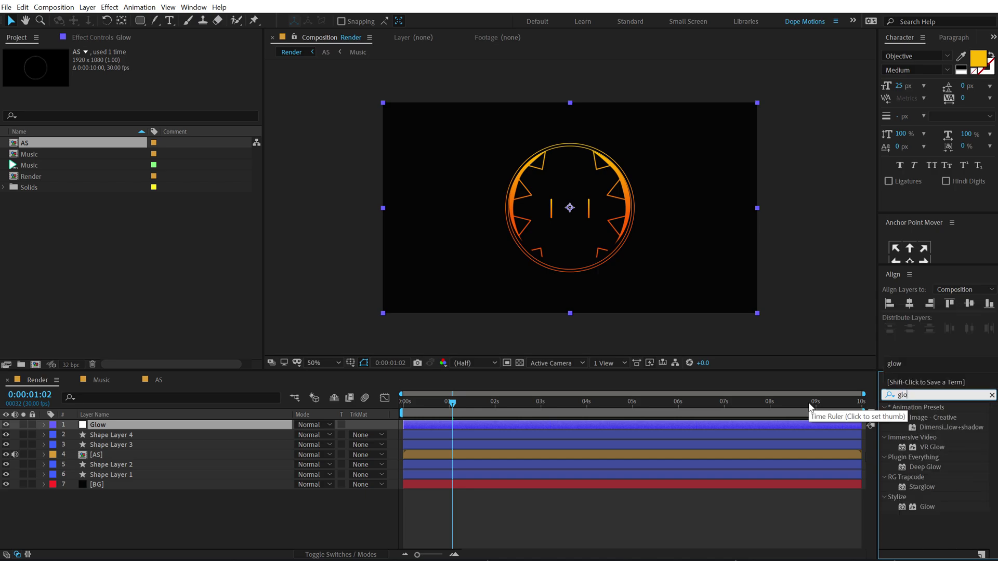
type("w")
left_click(928, 505)
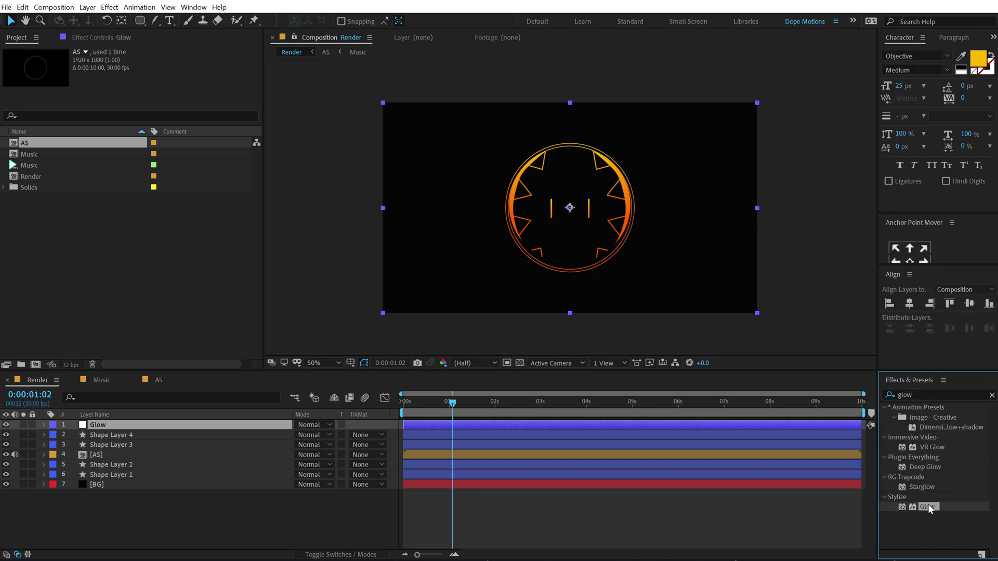
Apply the Stylize > Glow effect to the Glow adjustment layer
double_click(928, 506)
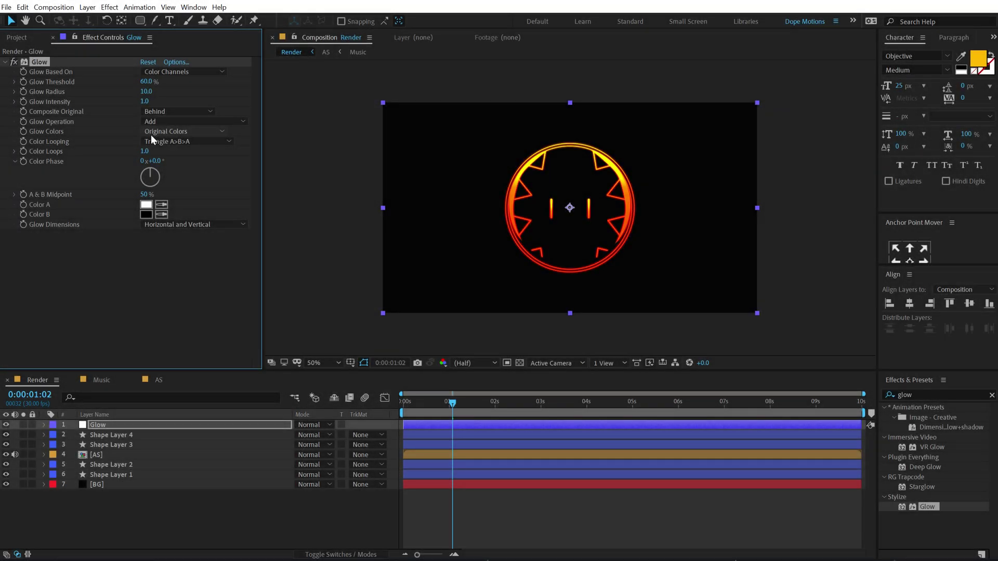
Set Glow Threshold to 75%, Glow Radius to 222 and Glow Intensity to 0.5
left_click(149, 82)
type("75")
key("Return")
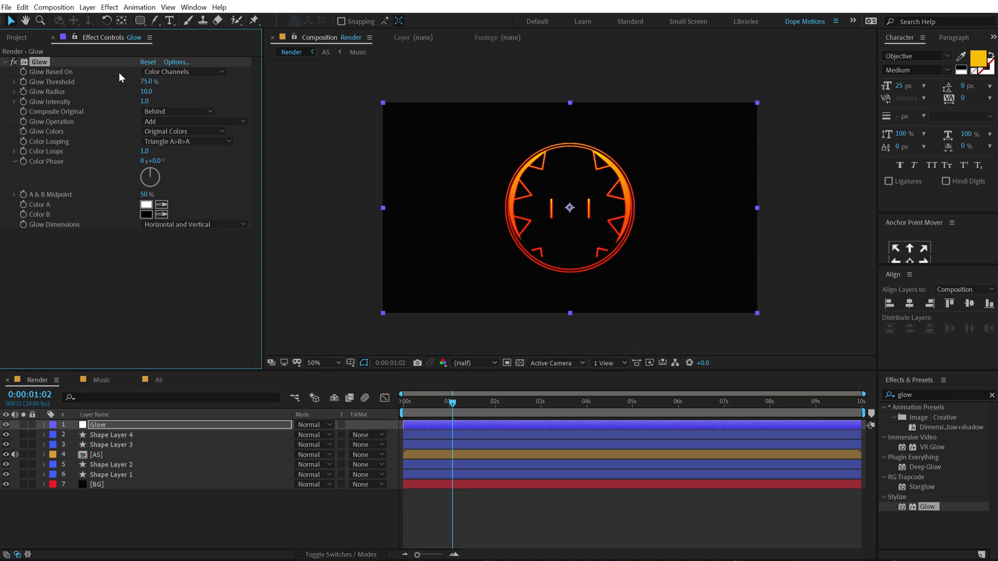
left_click_drag(146, 92, 190, 91)
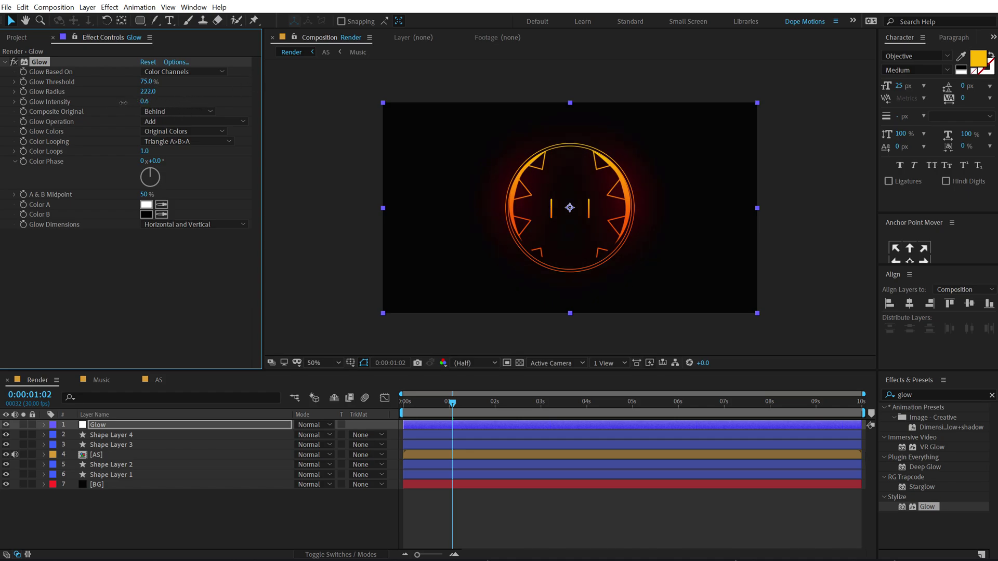
left_click(146, 102)
key("Return")
left_click_drag(459, 408, 536, 405)
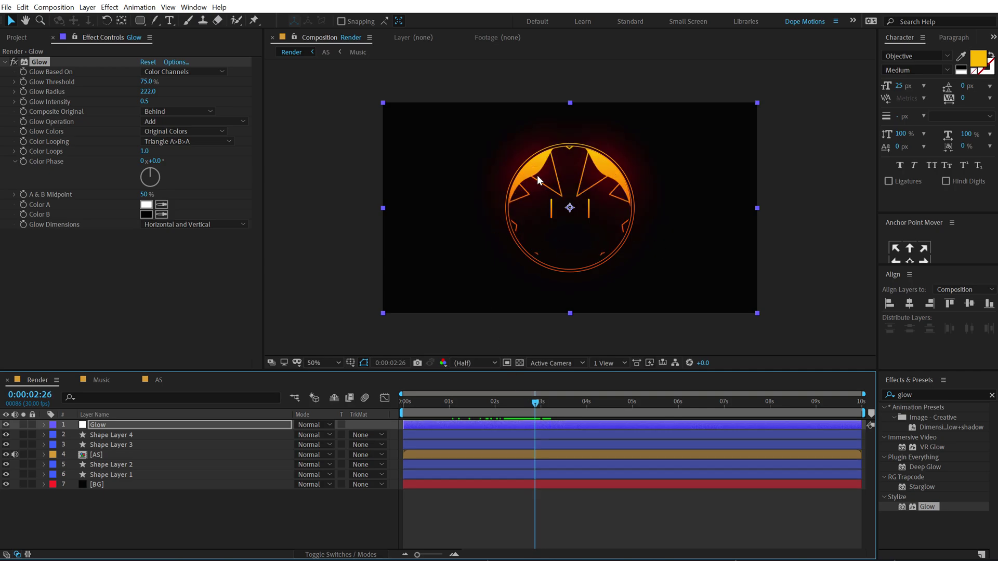
Add a Noise effect under Glow on the adjustment layer with Amount of Noise at 3%
left_click(920, 394)
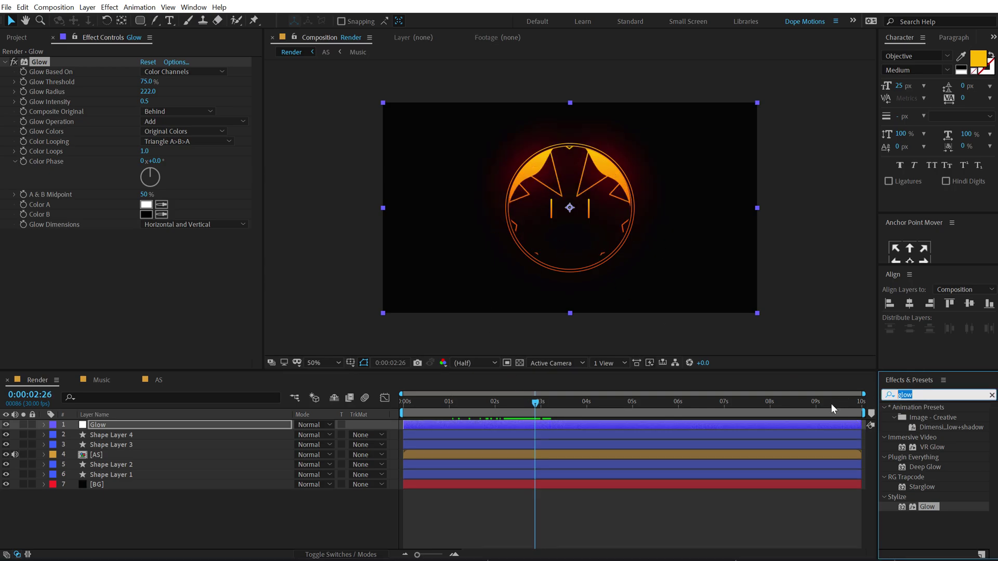
type("noise")
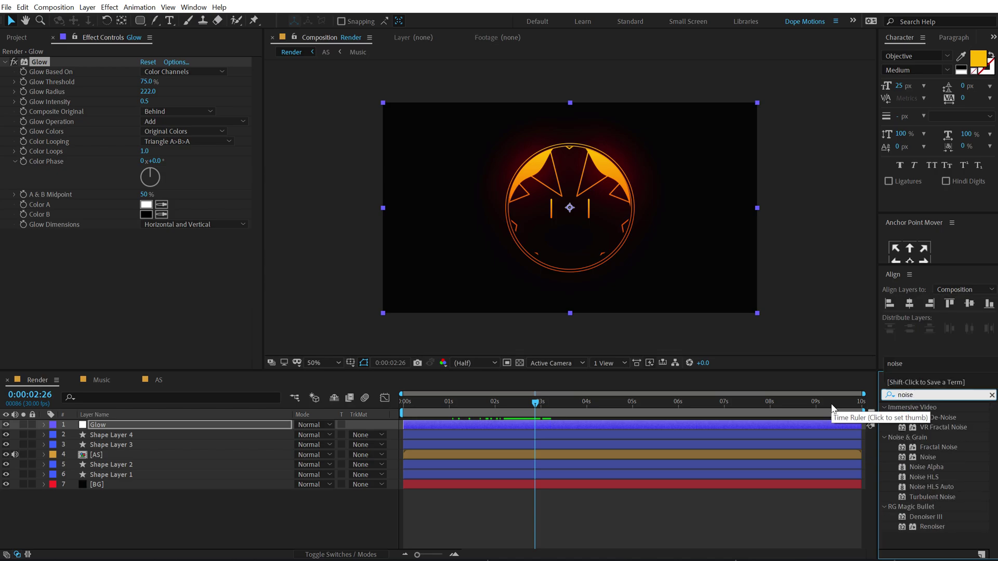
left_click_drag(928, 458, 136, 254)
left_click(144, 245)
type("3")
key("Return")
left_click(151, 277)
Inspect the noise at full resolution, return to half, and preview from the start
key("/")
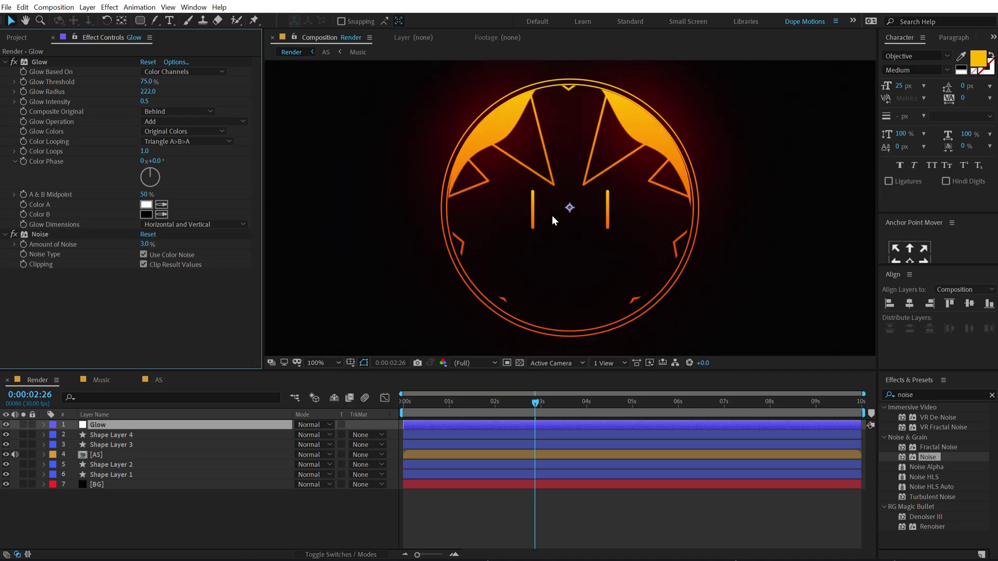
key("comma")
left_click(121, 516)
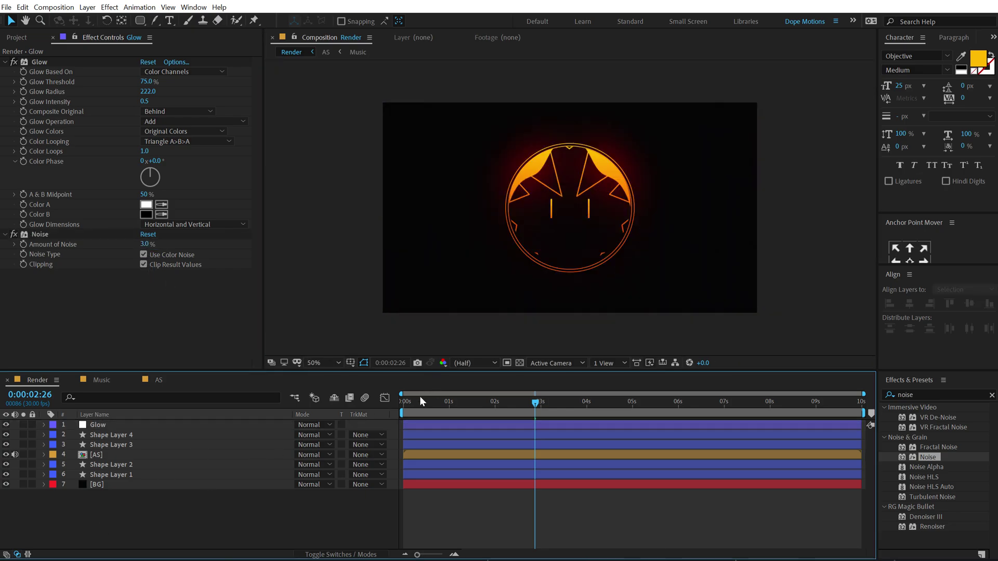
left_click_drag(418, 400, 540, 400)
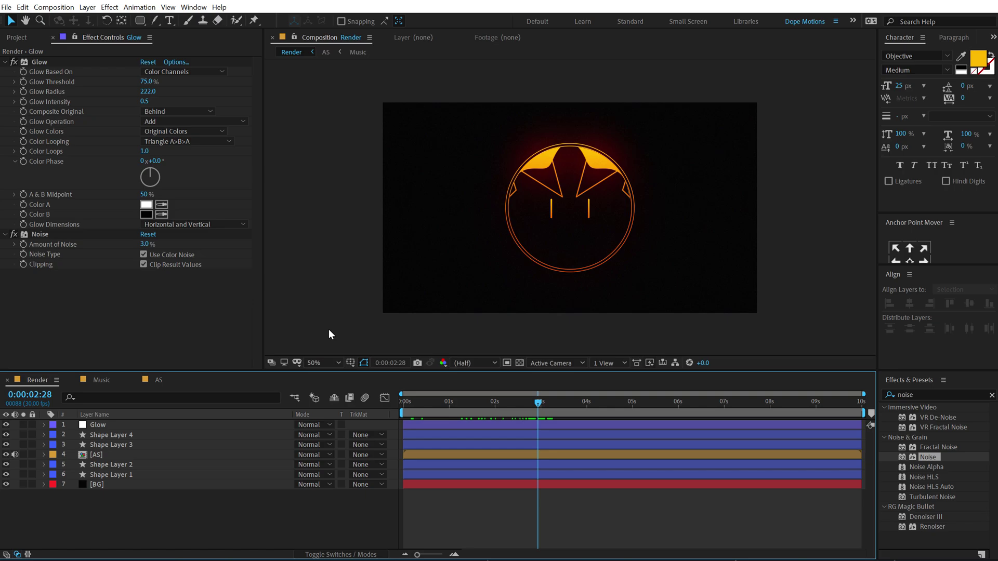
Nest all robot-face layers except BG into a pre-comp named 'Final Animation'
left_click(101, 475)
left_click(101, 425, "shift")
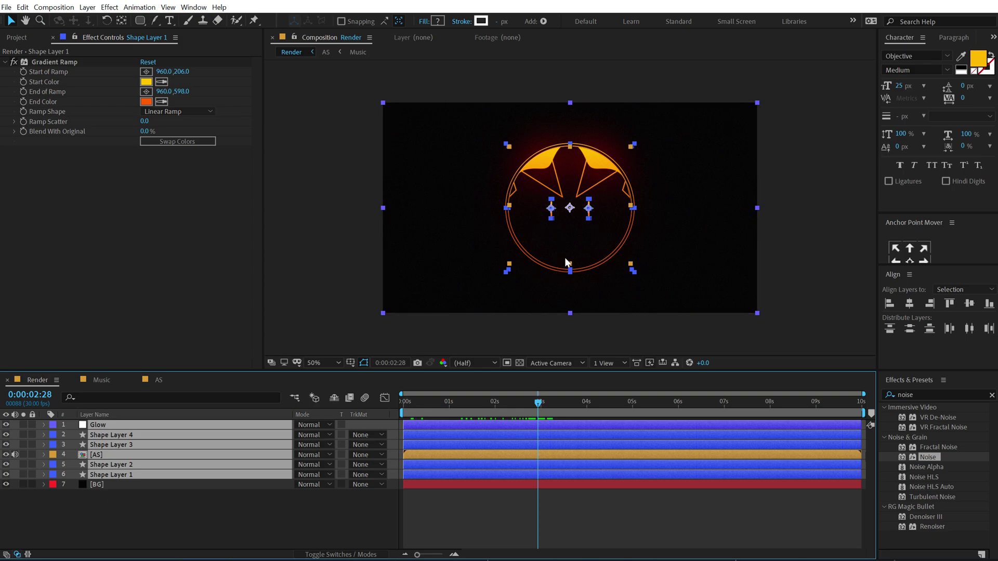
left_click_drag(575, 212, 573, 200)
left_click(117, 496)
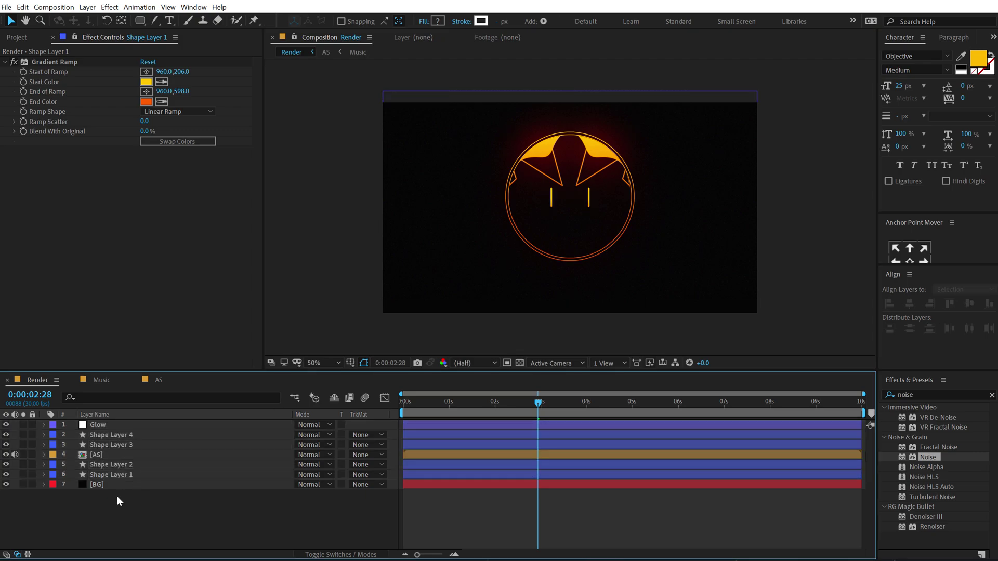
key("ctrl+z")
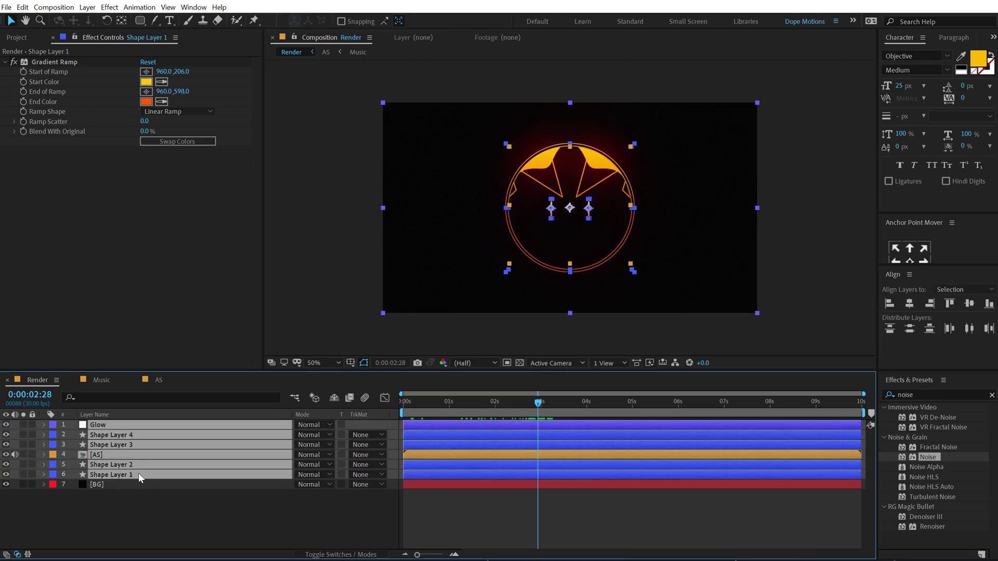
key("ctrl+shift+c")
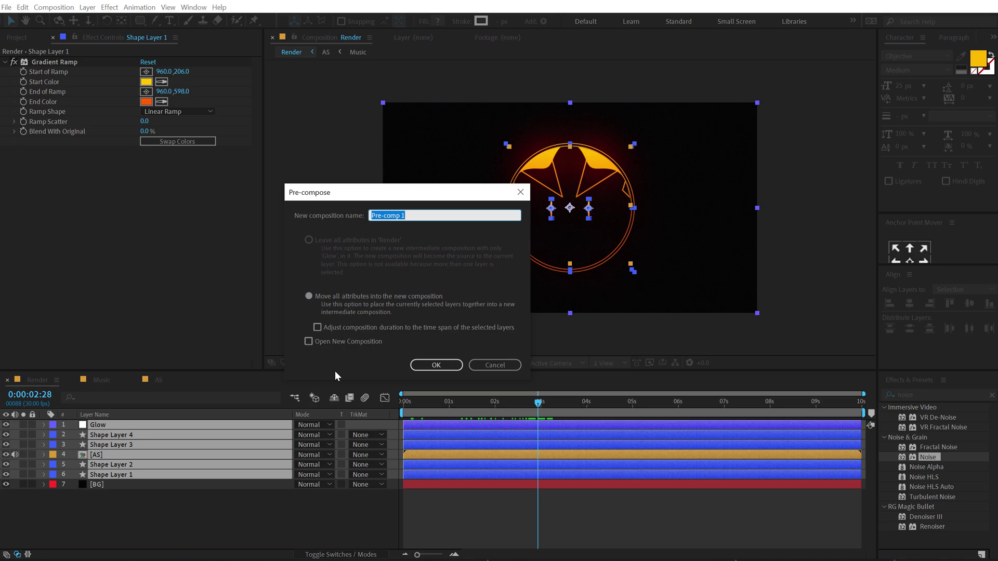
type("Final Animation")
key("Return")
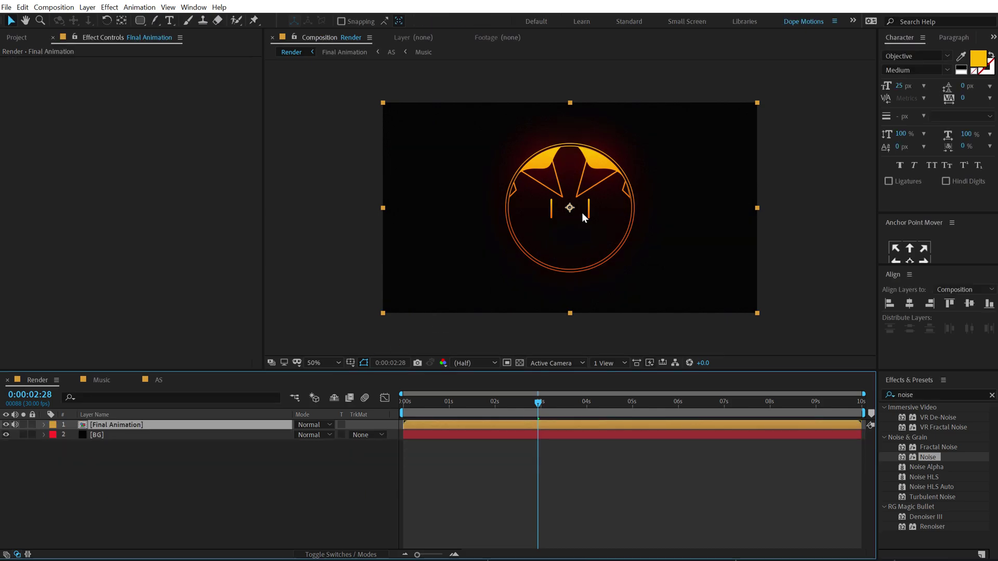
Nudge the Final Animation layer upward and scale it down to 88%
left_click(582, 213)
key("shift+Up")
key("shift+Up")
key("shift+Up")
key("shift+Up")
key("shift+Up")
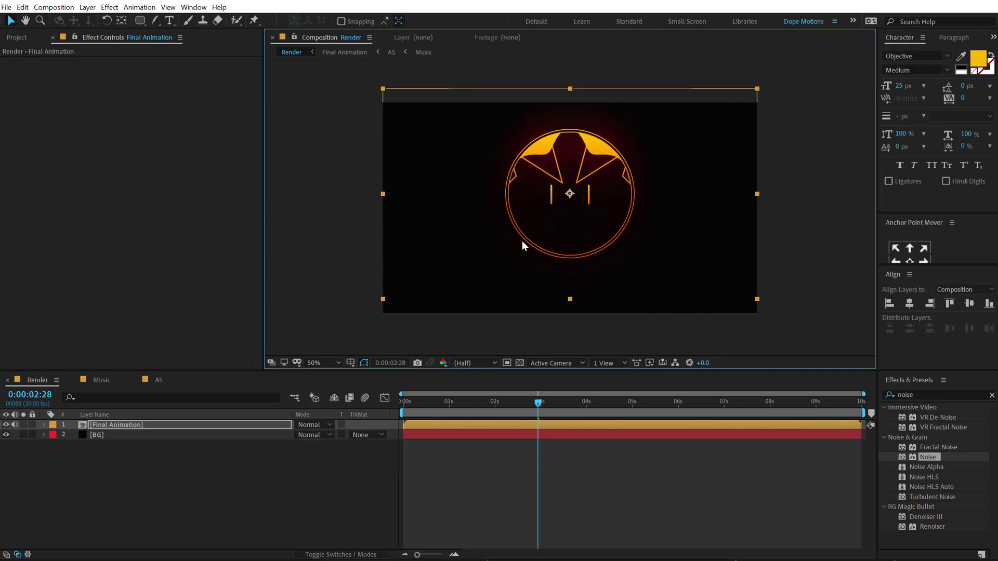
key("s")
left_click_drag(331, 434, 313, 445)
left_click(252, 514)
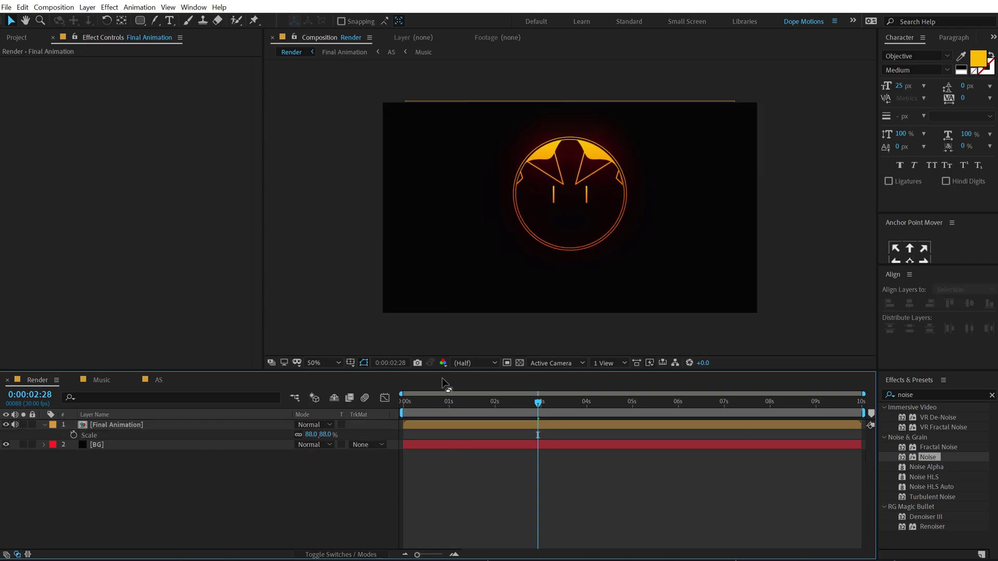
Create a 'Song - Your Song' text layer at 47 px, centred and placed below the face
left_click(174, 22)
left_click(480, 281)
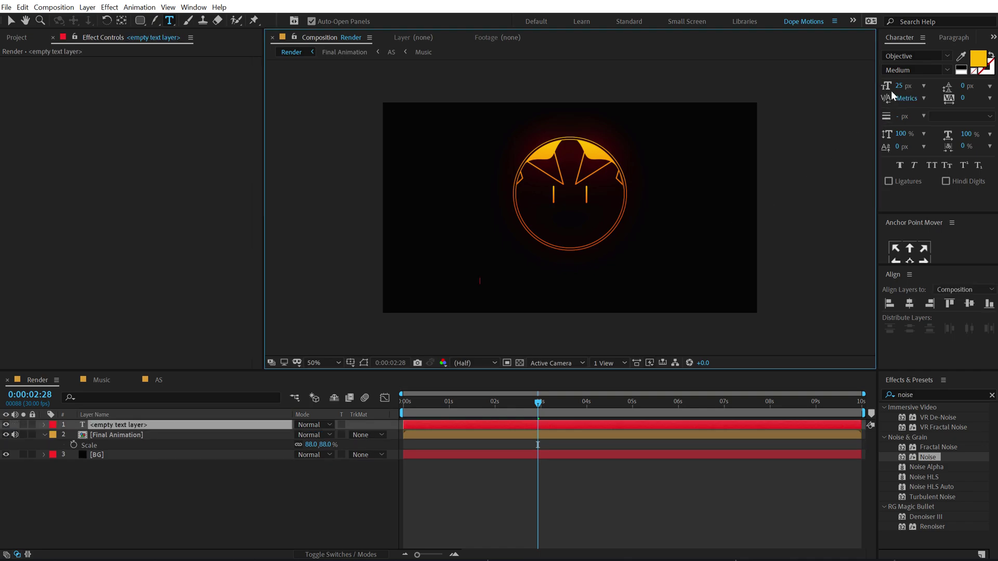
type("Song - Y")
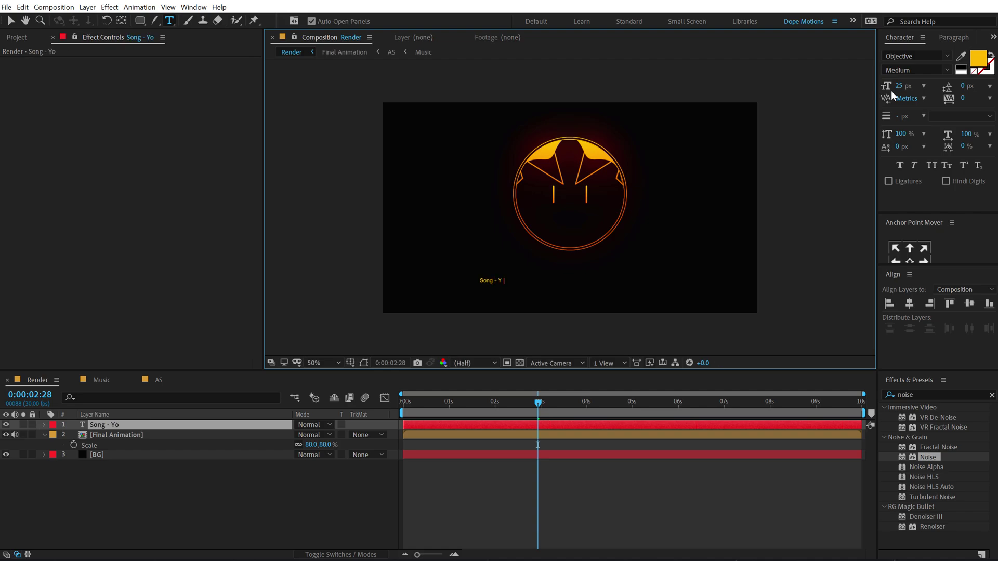
type("our DSo")
type("ong")
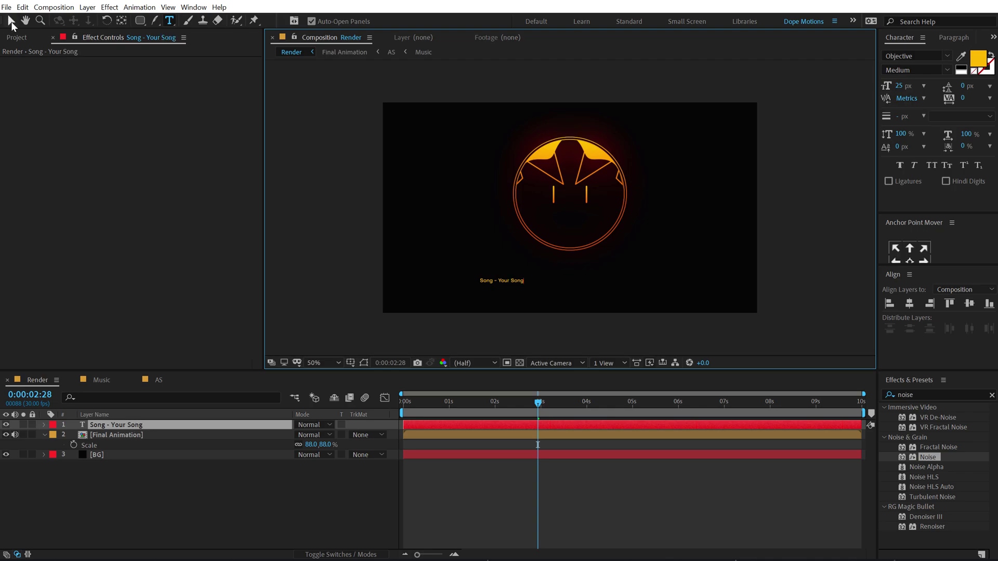
left_click(11, 22)
left_click_drag(899, 86, 910, 86)
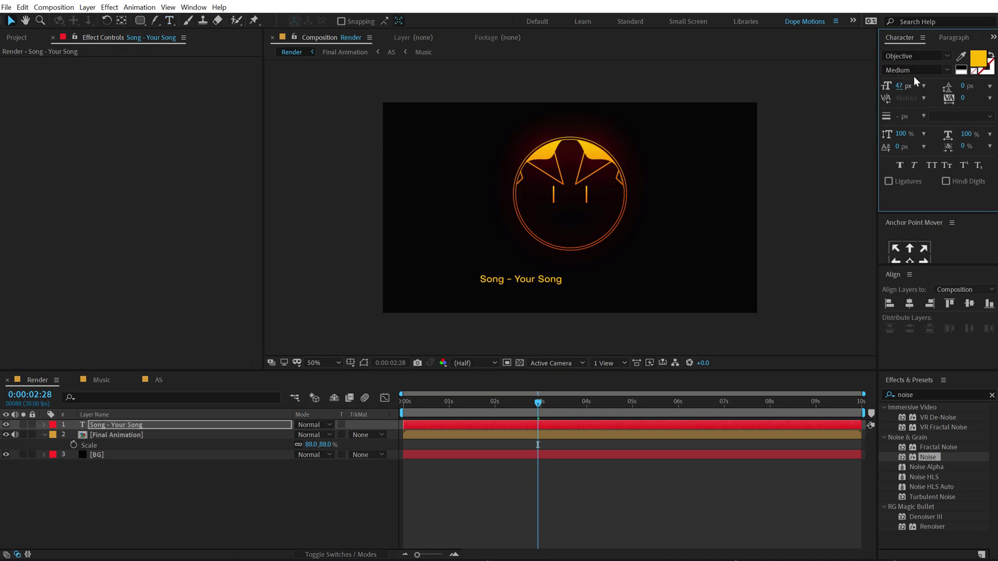
left_click(916, 261)
left_click(909, 304)
left_click(970, 304)
left_click_drag(571, 213, 580, 271)
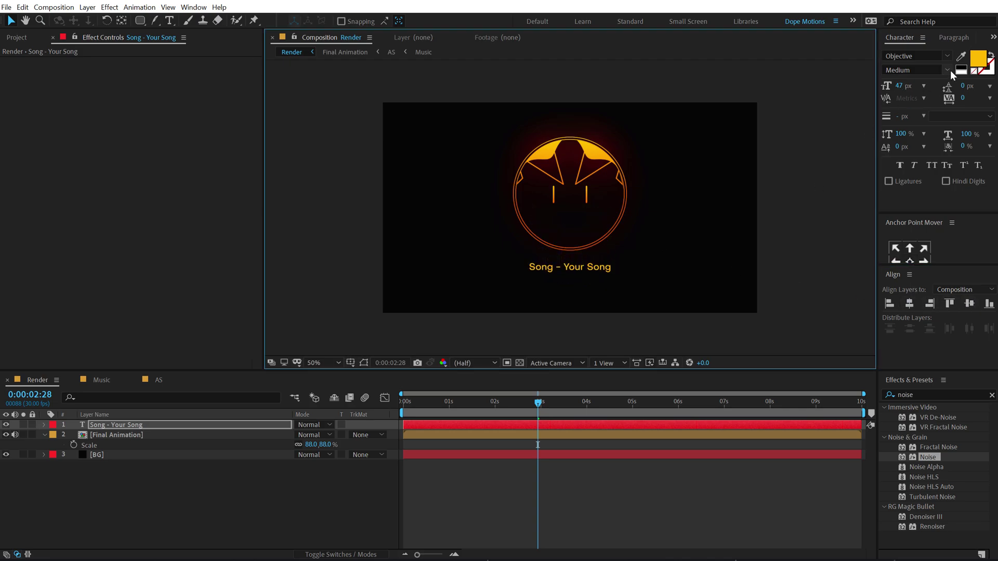
Colour the title white (FFFFFF), with 'Song' Bold and '- Your Song' Regular
left_click(979, 59)
type("FFFFFF")
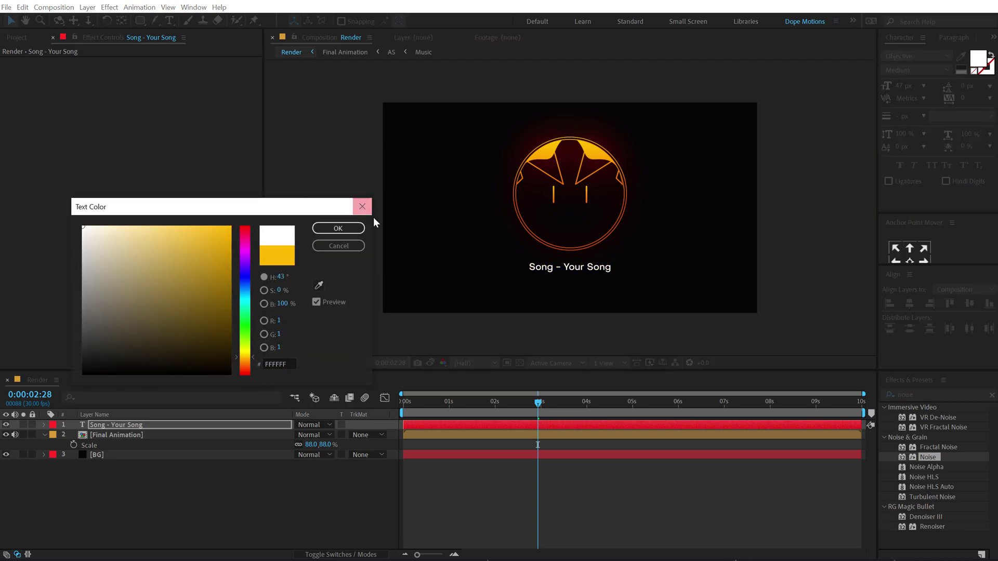
left_click(355, 228)
left_click(947, 69)
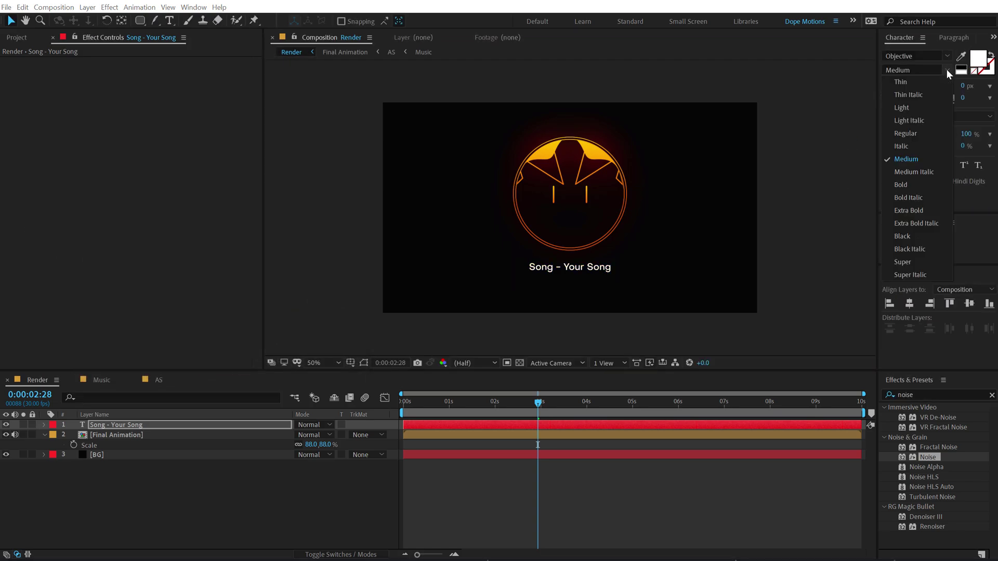
left_click(908, 186)
double_click(582, 270)
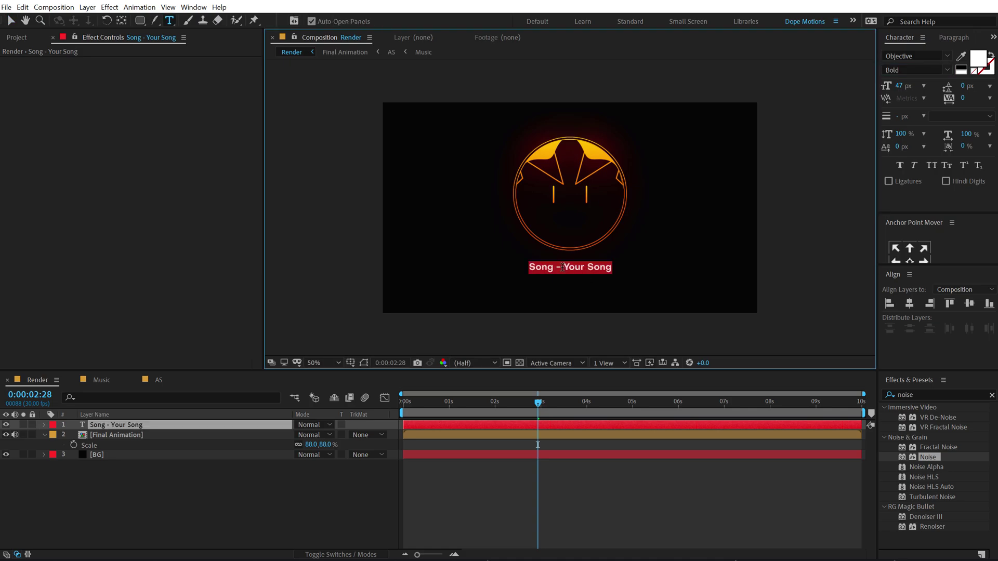
left_click_drag(556, 267, 645, 266)
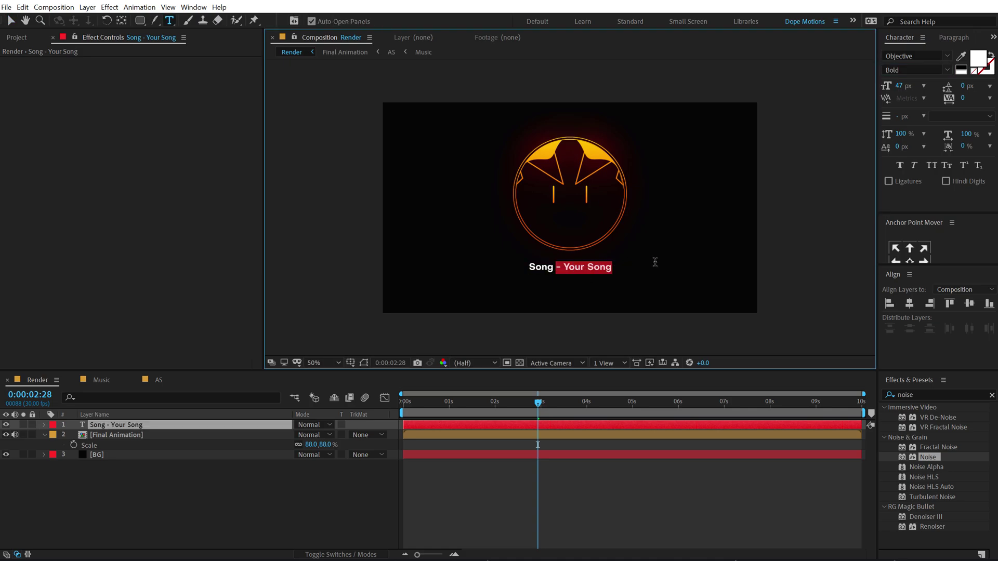
left_click(948, 69)
left_click(911, 136)
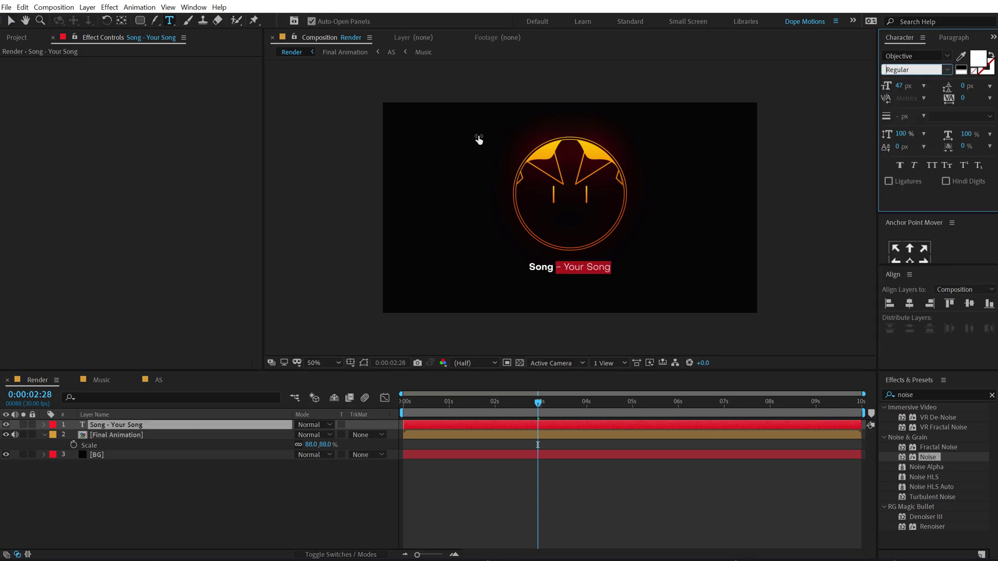
left_click(14, 21)
left_click(364, 190)
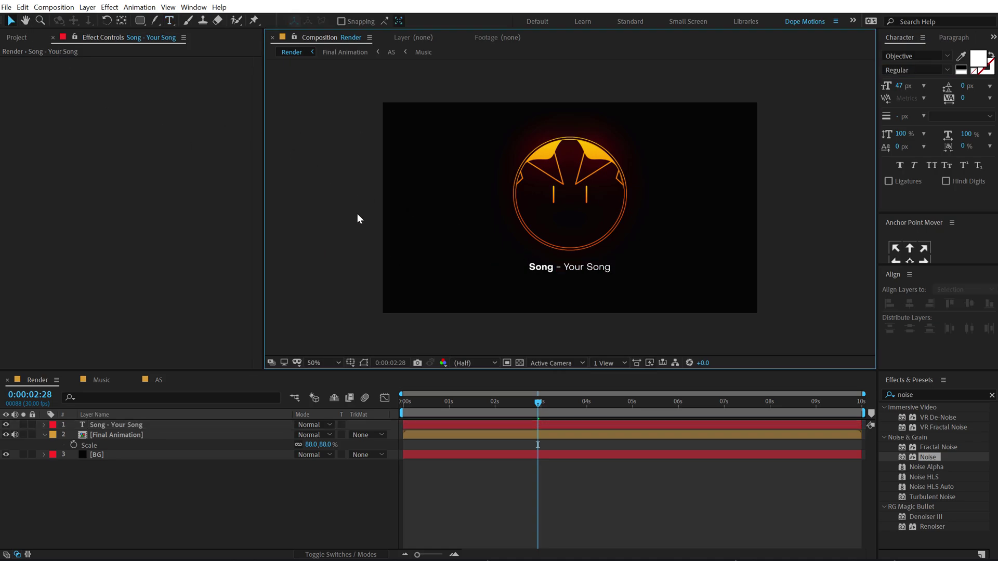
scroll(502, 263, "up", 2)
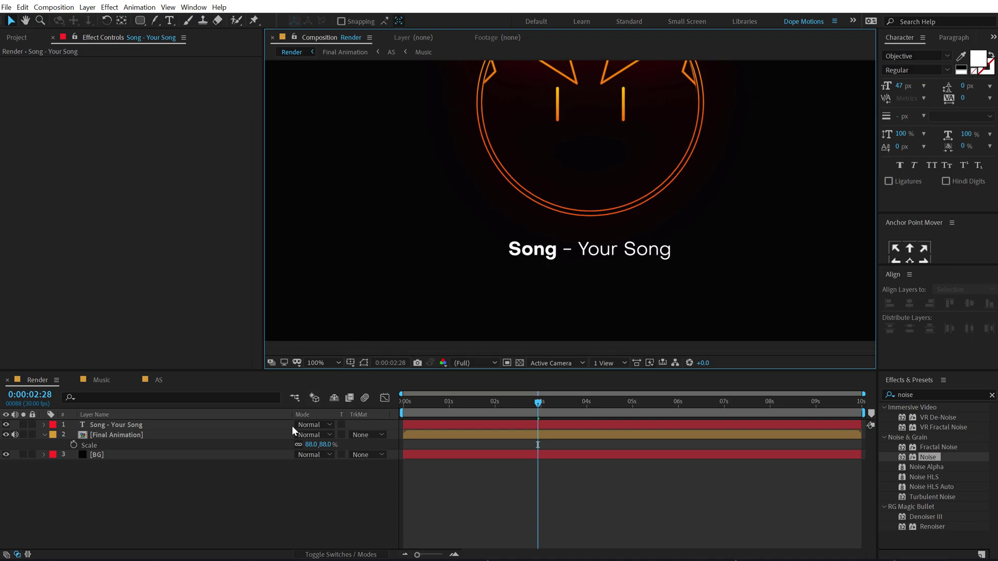
left_click(52, 451)
left_click(45, 435)
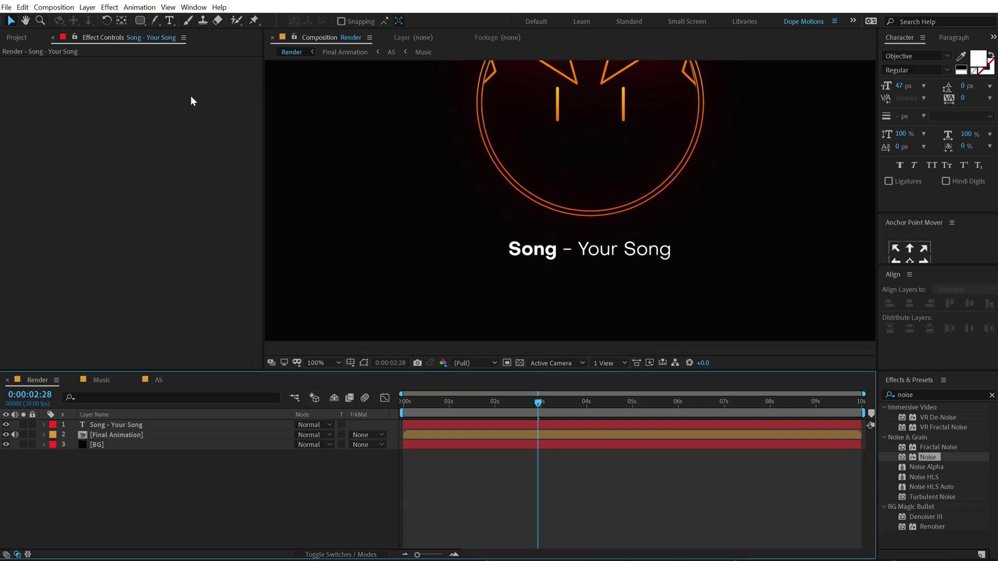
Draw a thin rectangle bar below the title and centre it horizontally
left_click(140, 20)
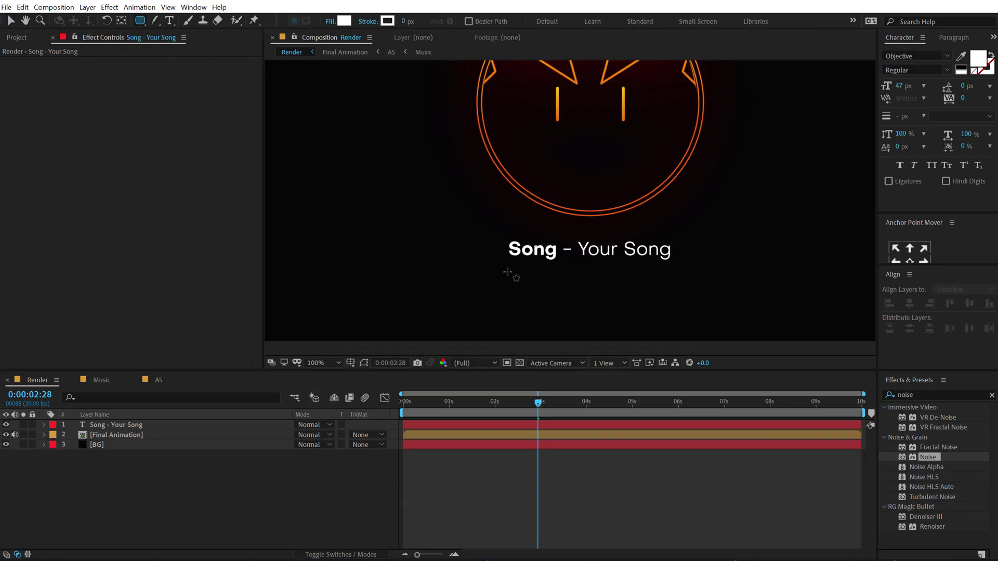
left_click_drag(486, 276, 701, 278)
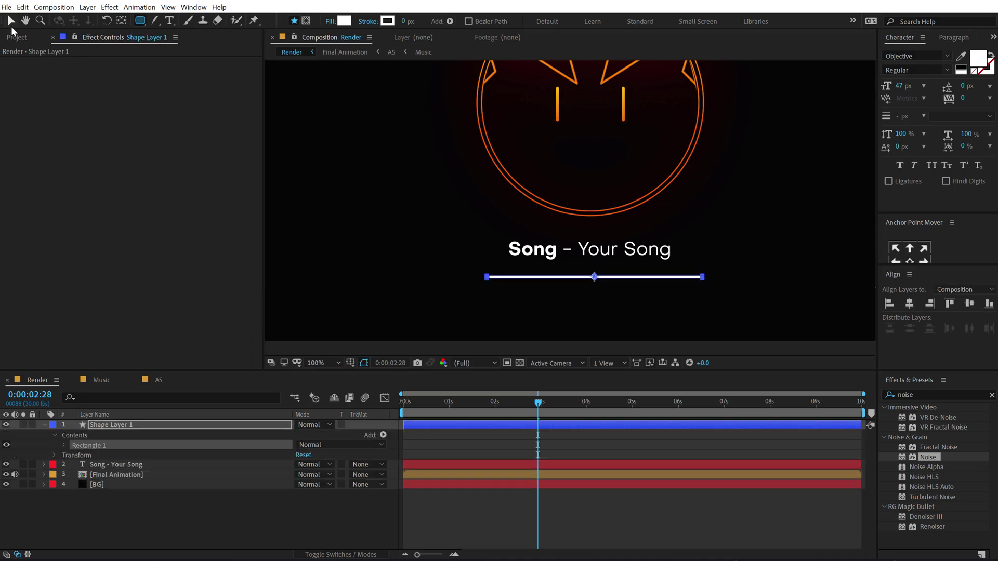
left_click(11, 23)
left_click(912, 302)
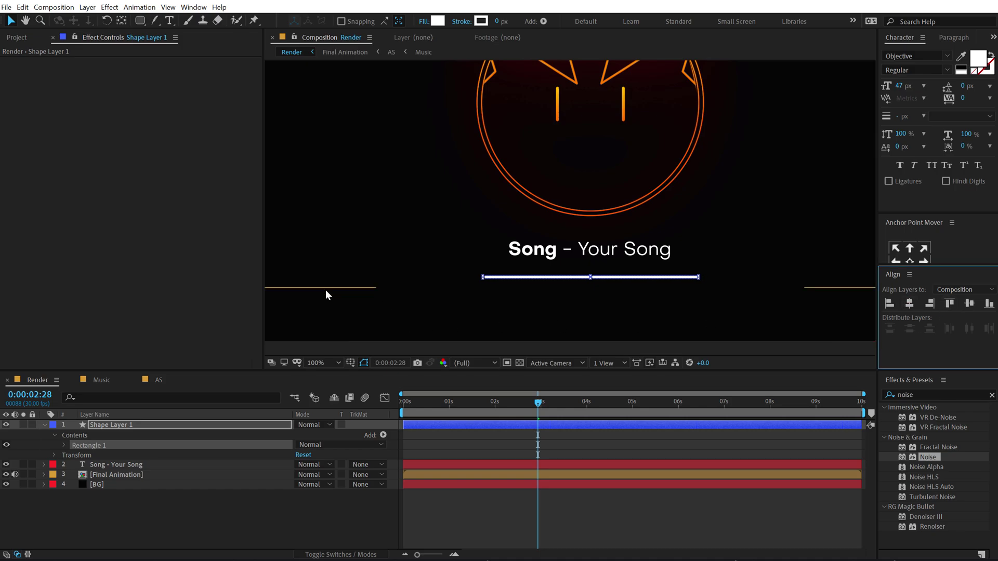
Rename the new shape layer to 'Duration'
left_click(111, 426)
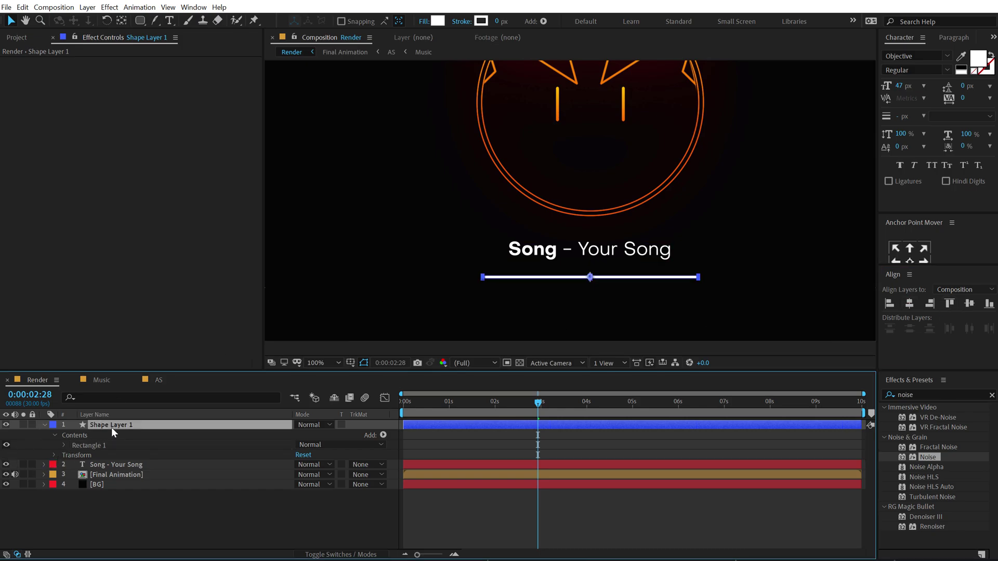
key("Return")
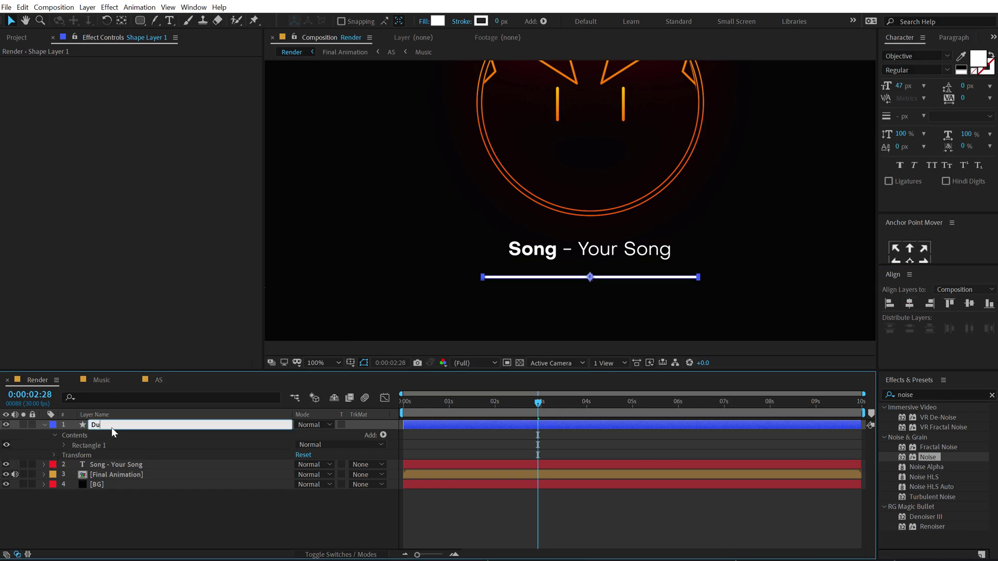
type("Duration")
key("Return")
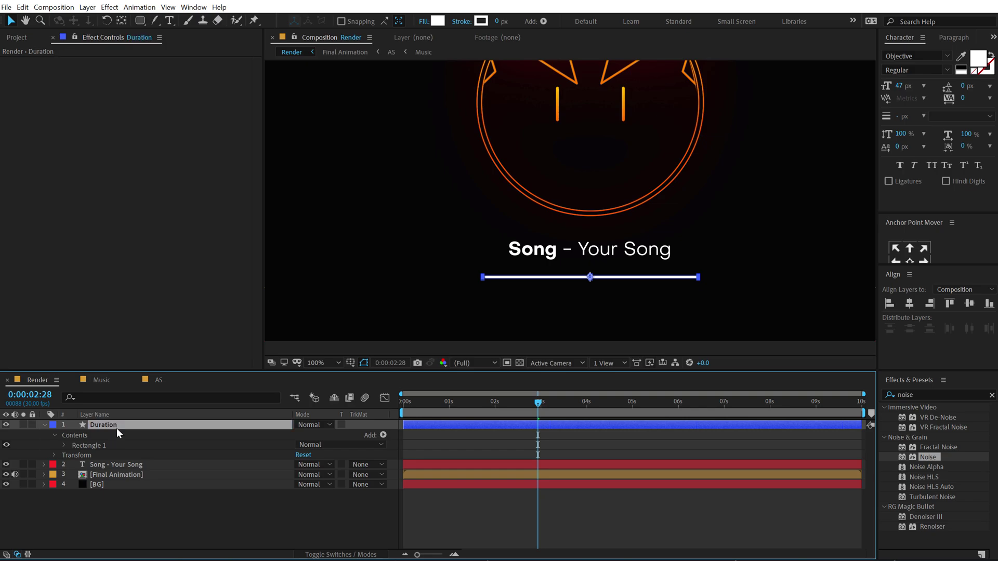
Move the Duration bar's anchor point to its left end
left_click(64, 445)
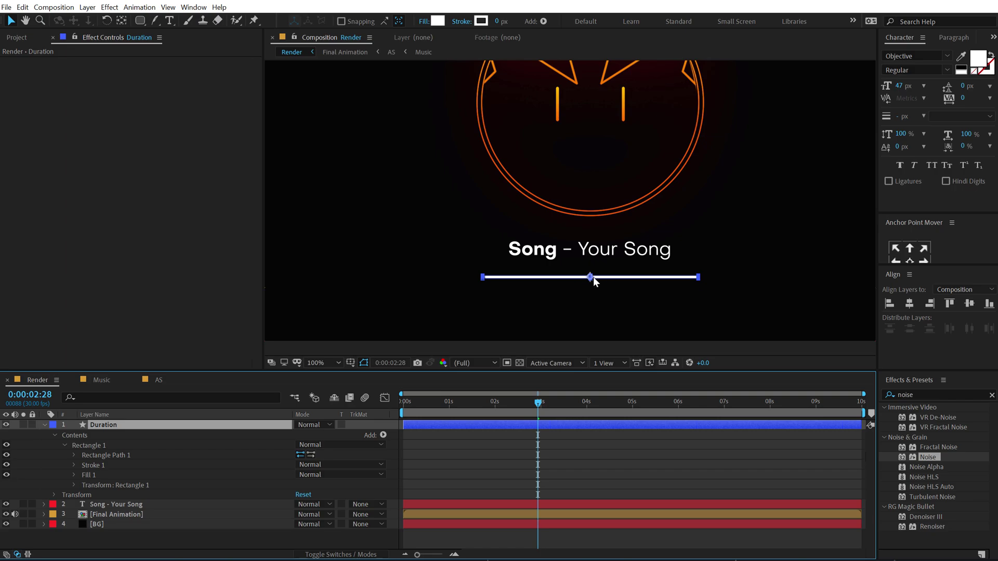
left_click_drag(890, 266, 890, 286)
left_click(895, 262)
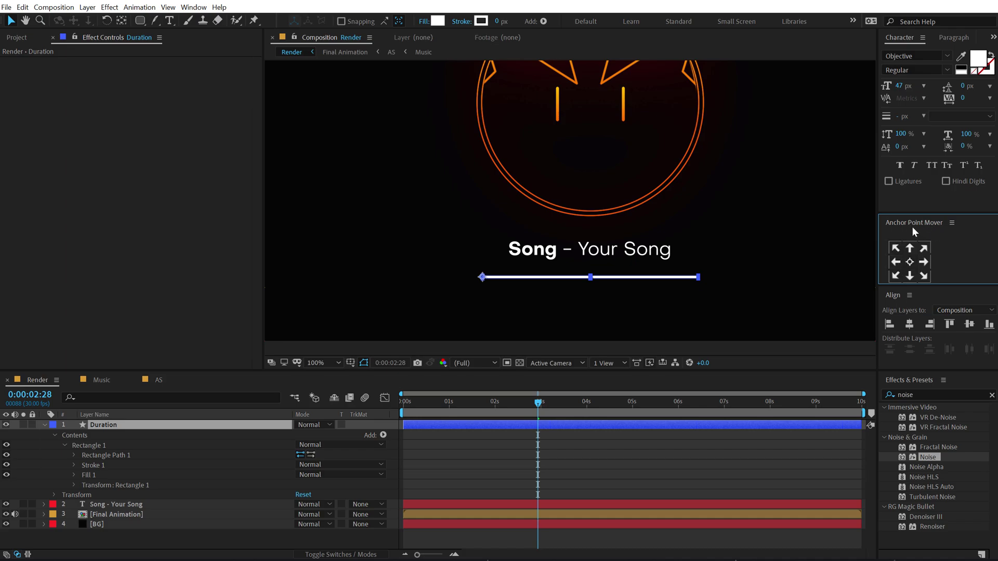
left_click(128, 35)
left_click(300, 22)
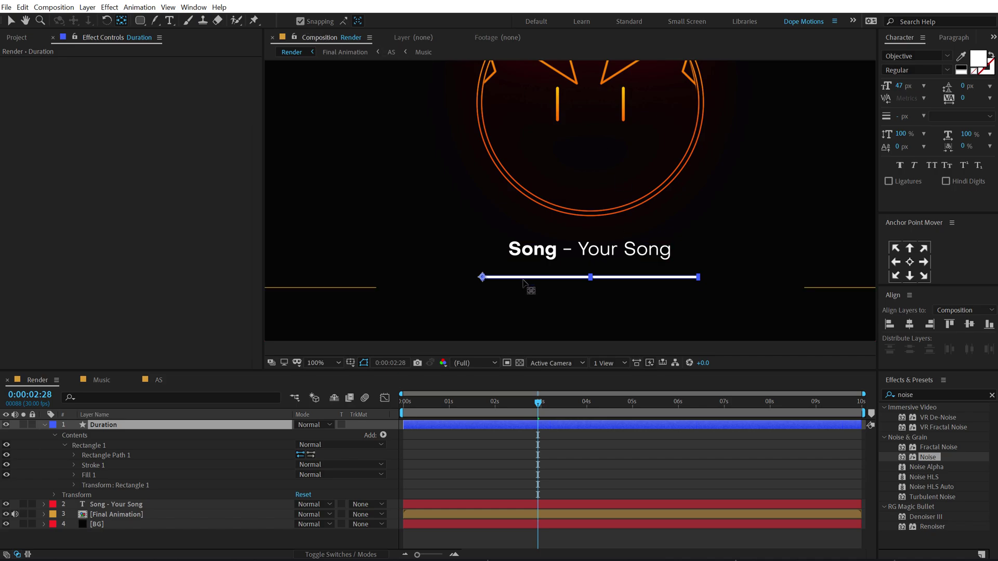
left_click_drag(482, 276, 596, 277)
left_click(10, 20)
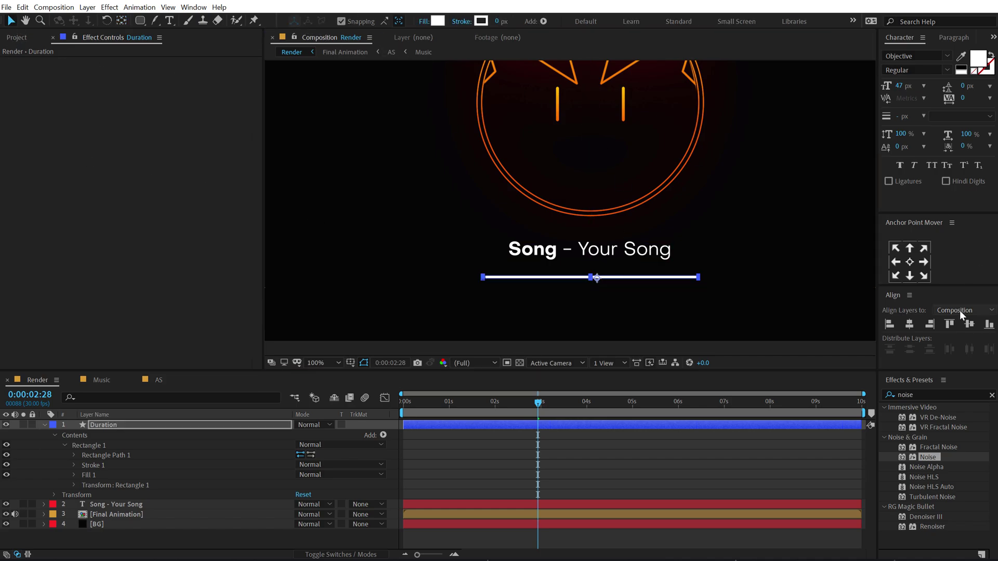
left_click(896, 265)
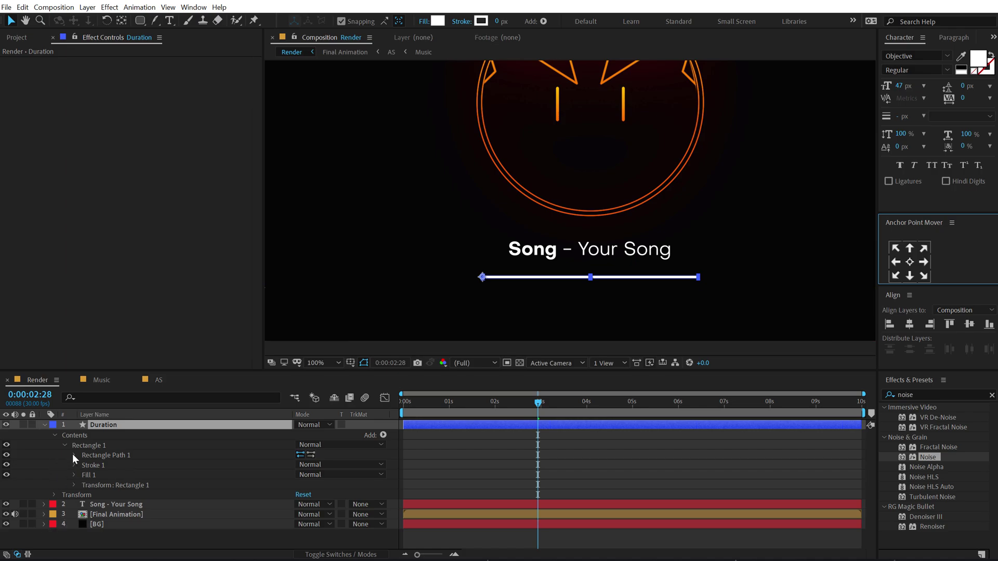
Set the Duration bar's horizontal Scale to 0
left_click(130, 426)
key("s")
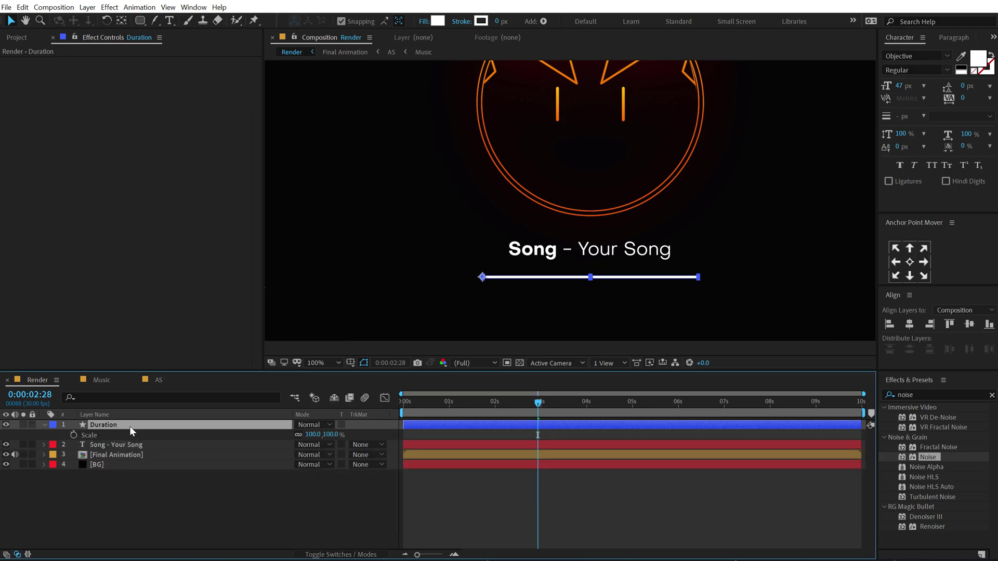
left_click(301, 438)
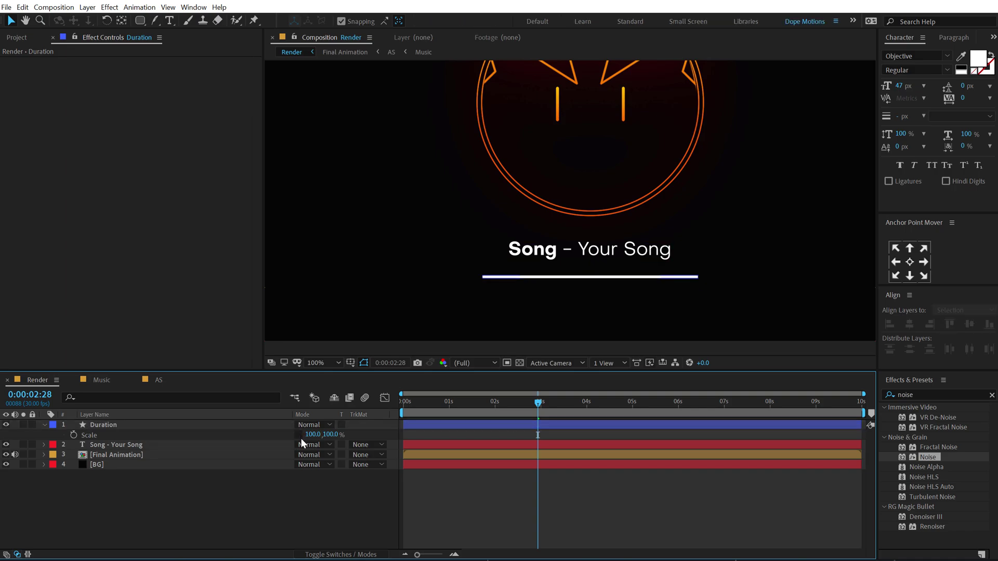
mouse_move(311, 435)
left_mouse_down()
mouse_move(283, 435)
mouse_move(300, 438)
left_mouse_up()
left_click(310, 435)
type("0")
key("Return")
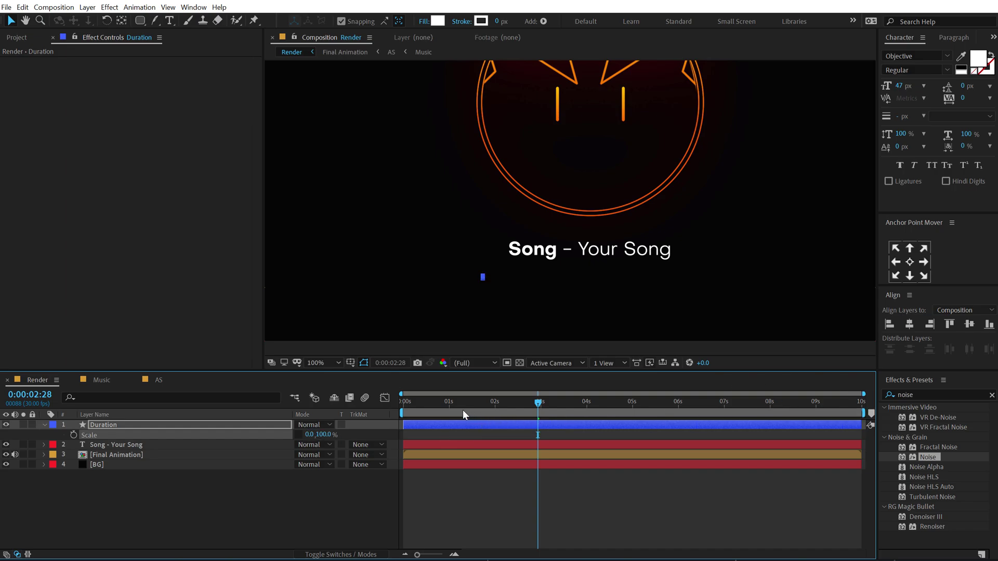
Keyframe Scale from 0 at the first frame to 100 at the last frame
key("Home")
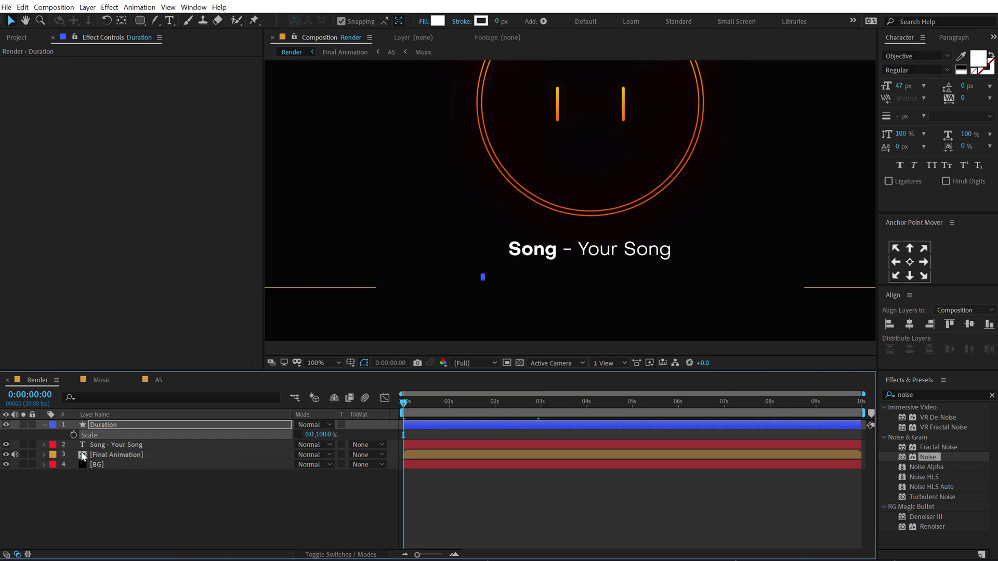
left_click(73, 435)
left_click_drag(481, 402, 885, 408)
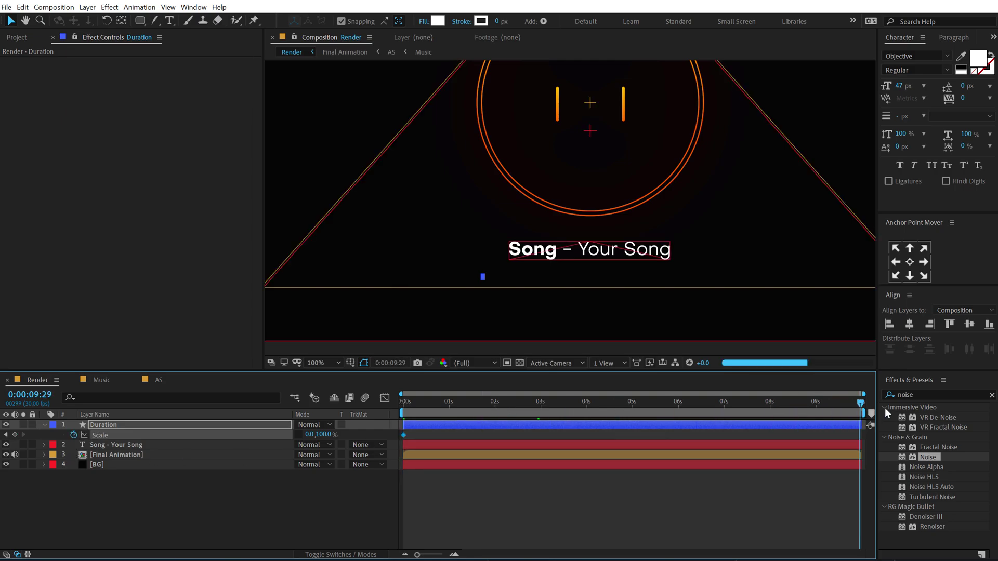
left_click(310, 435)
type("100")
key("Return")
Scrub through the timeline to watch the bar grow
left_click(294, 489)
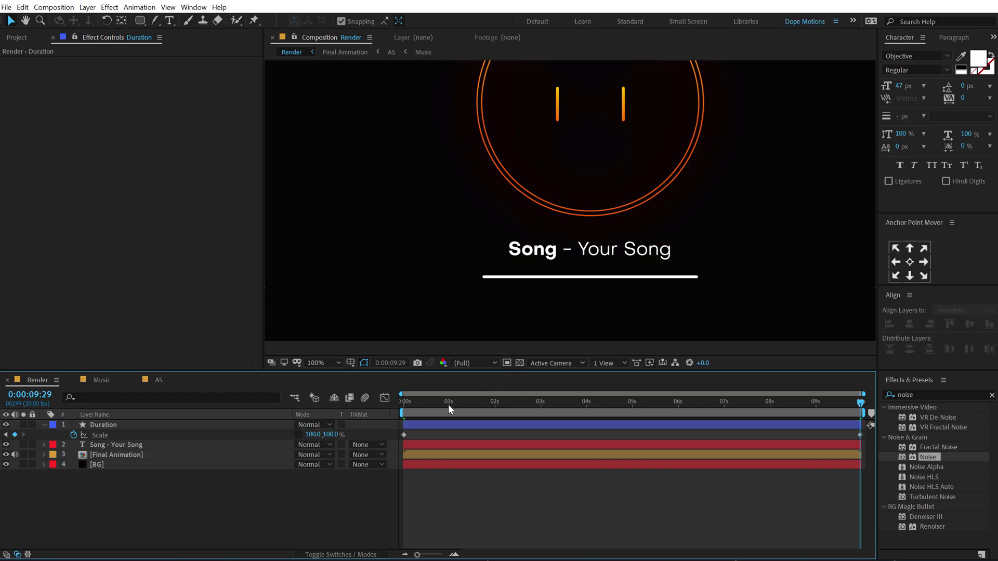
left_click_drag(447, 405, 337, 416)
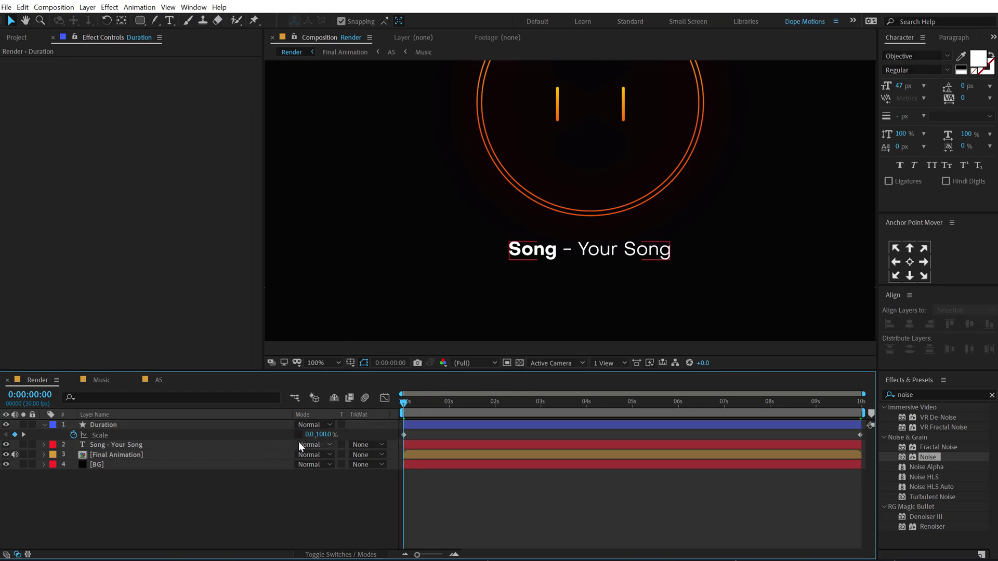
left_click(758, 408)
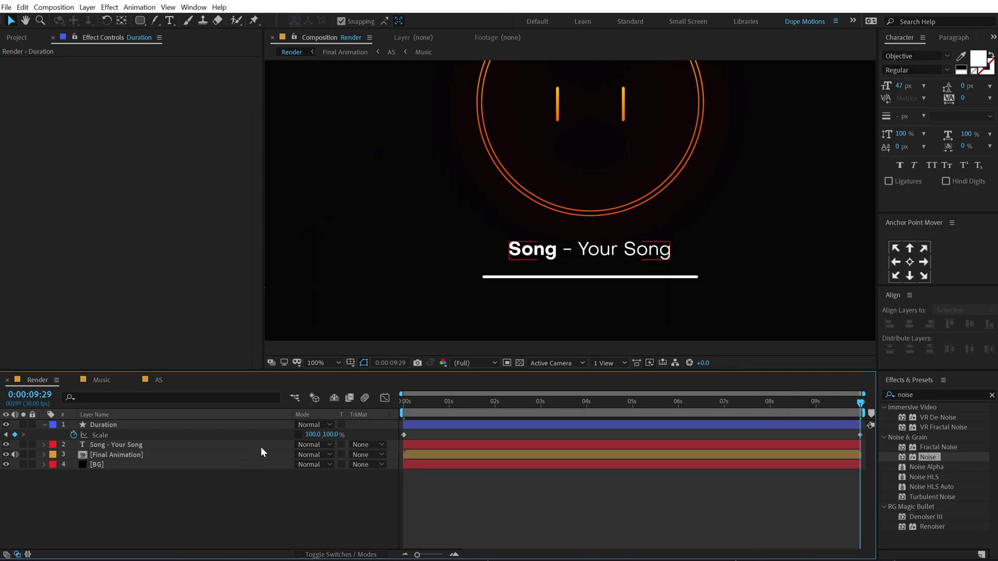
left_click_drag(416, 406, 476, 401)
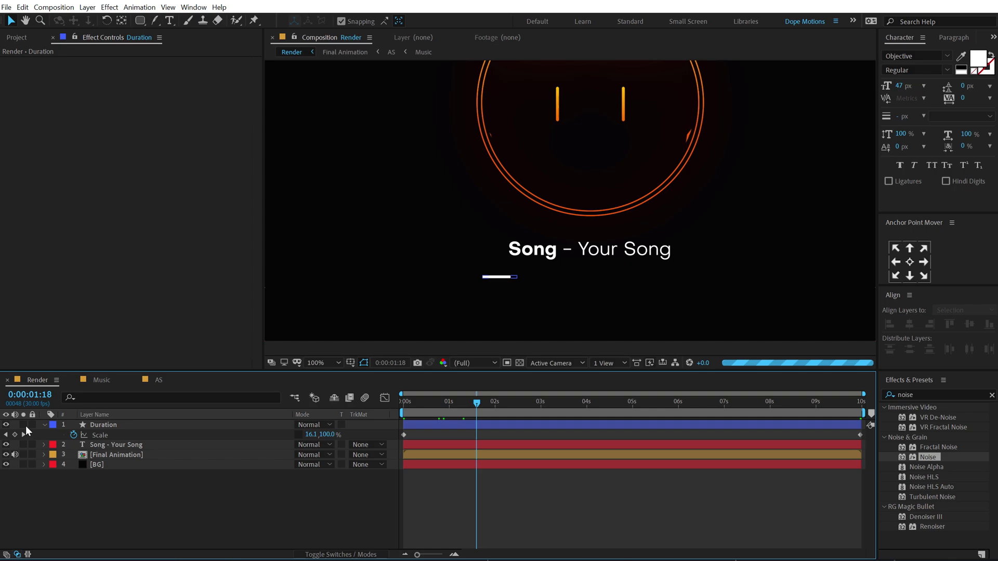
Duplicate Duration, place Duration 2 beneath it, remove its Scale animation and set Scale to 100
left_click(111, 424)
key("ctrl+d")
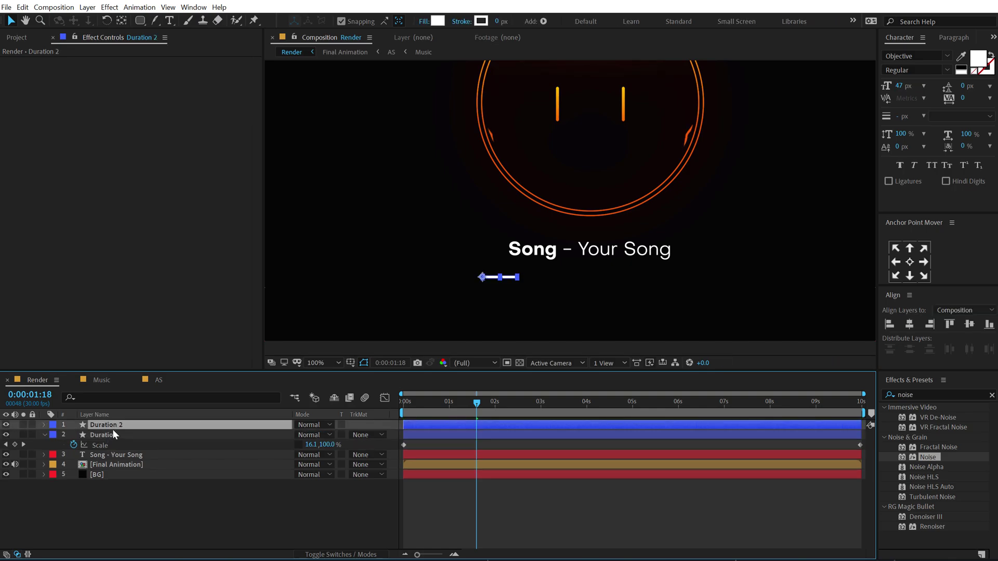
left_click_drag(113, 429, 113, 442)
key("u")
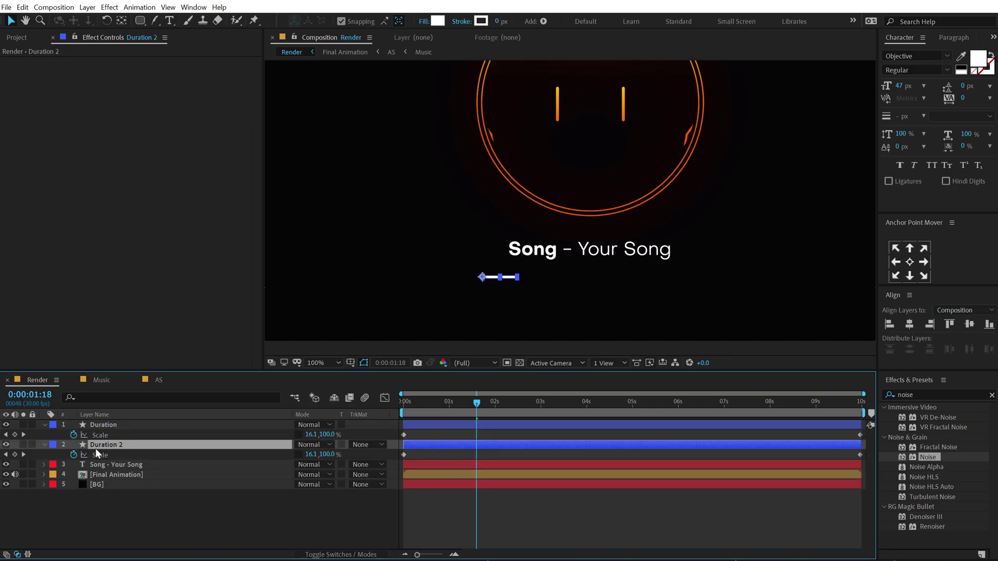
left_click(74, 454)
left_click(316, 454)
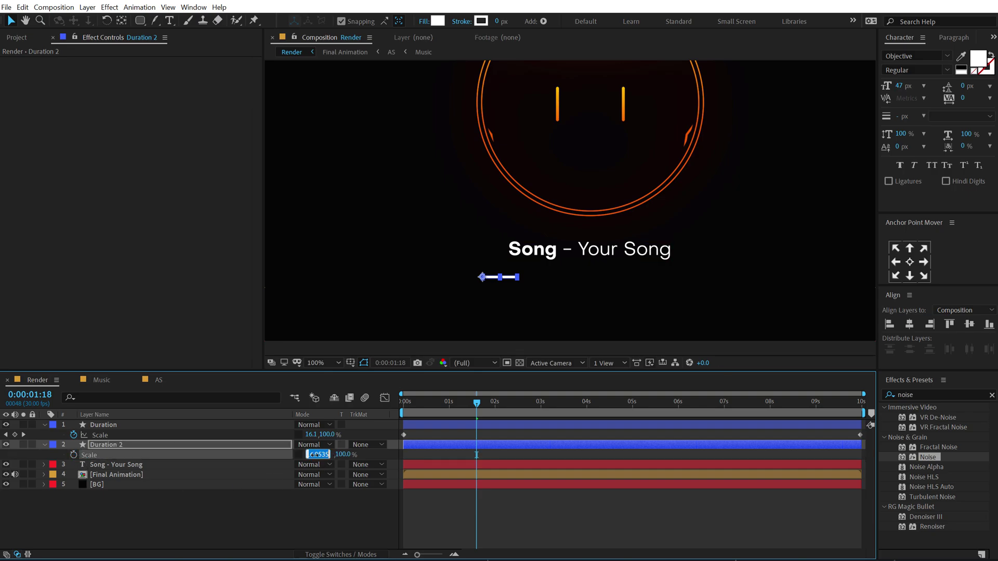
type("100")
key("Return")
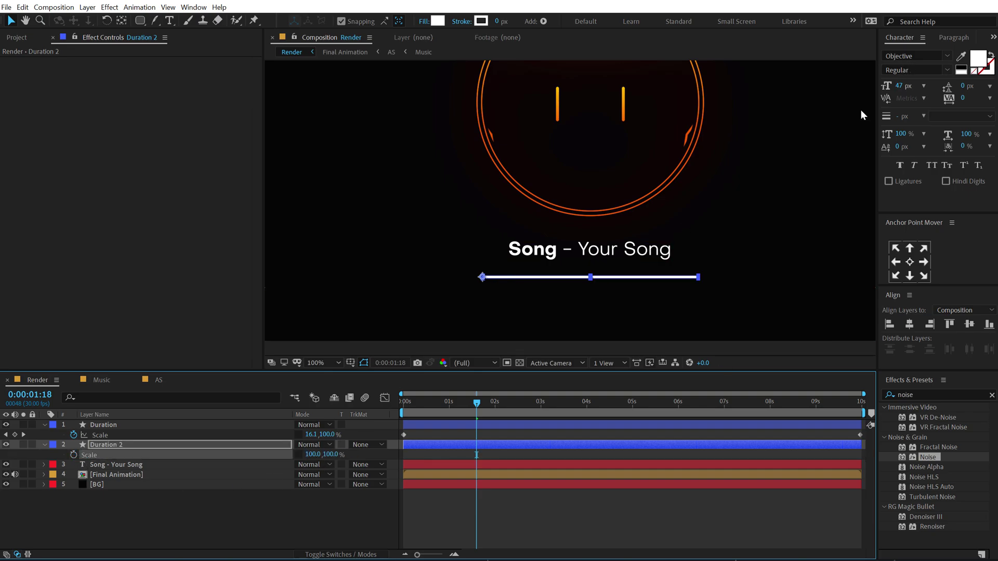
Set Duration 2's Opacity to 20% and collapse both bar layers
key("t")
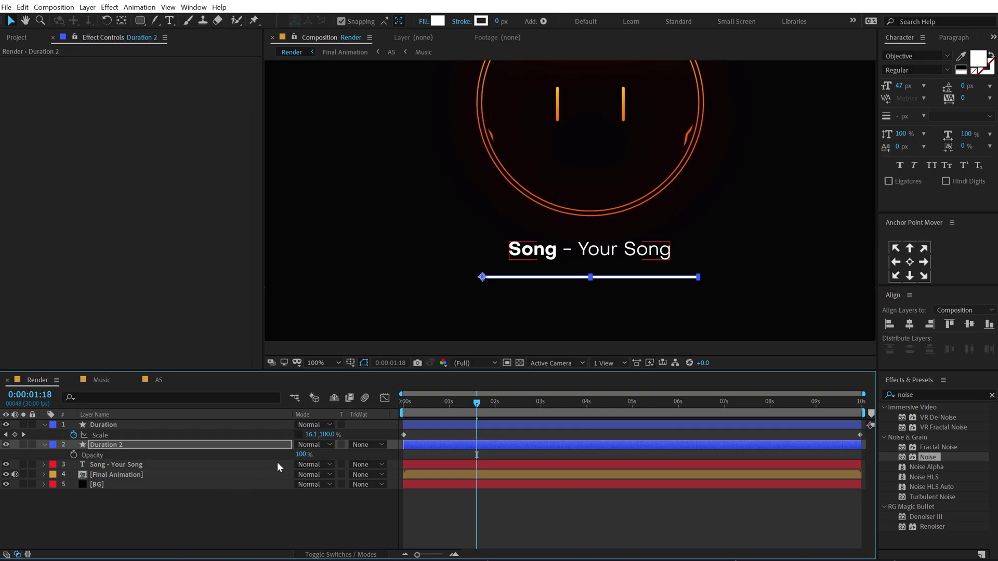
left_click(303, 455)
type("20")
key("Return")
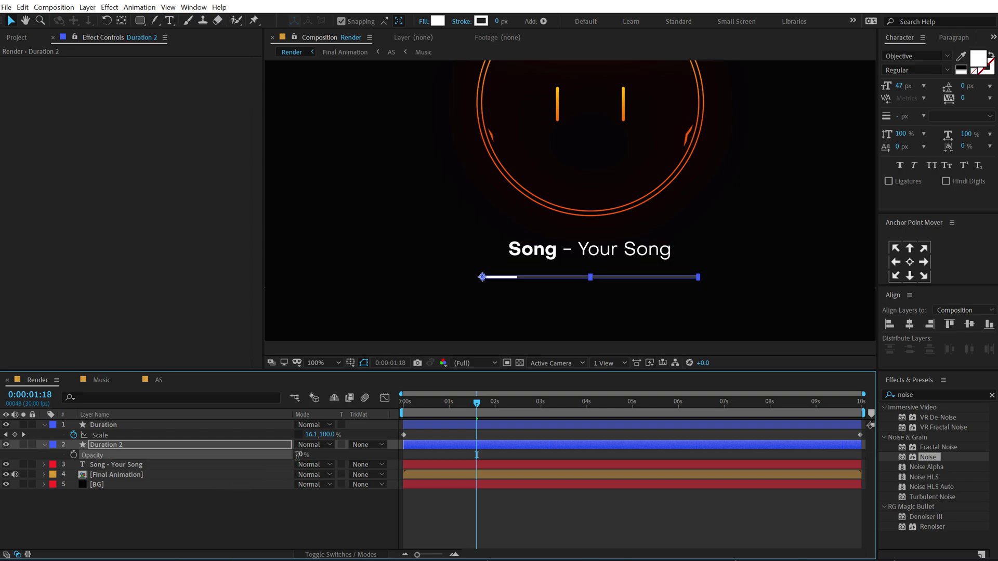
left_click(257, 503)
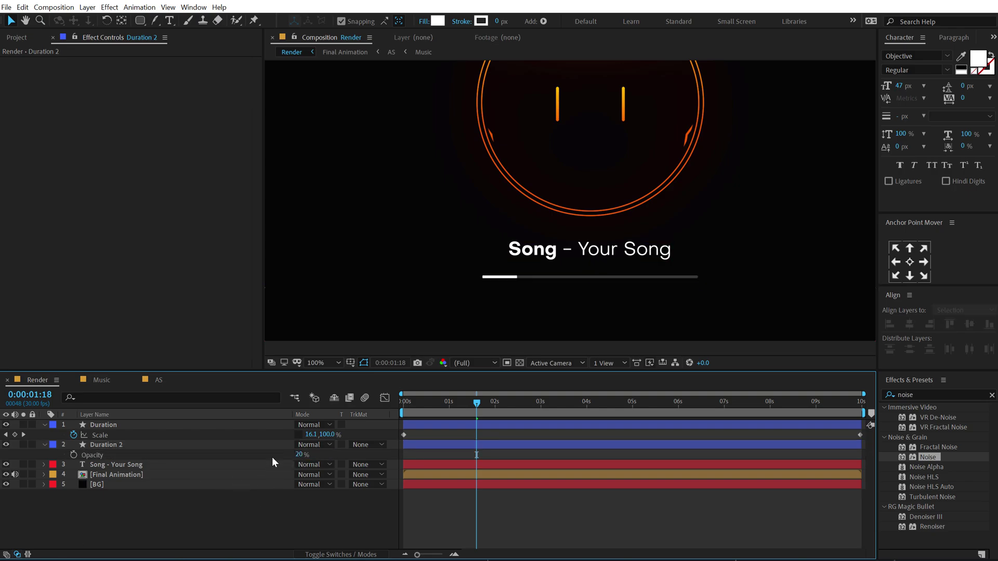
left_click(44, 425)
left_click(45, 435)
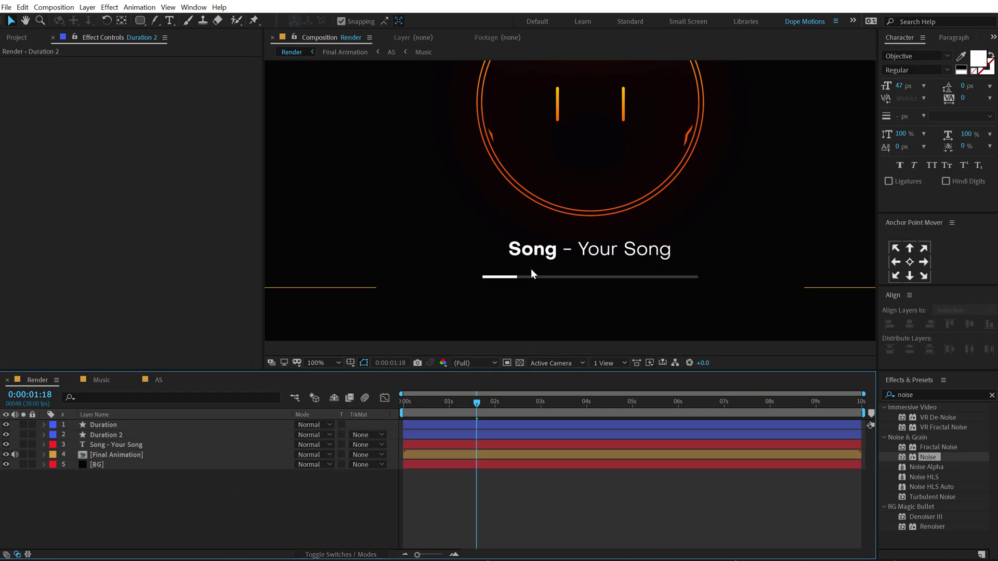
Copy the Gradient Ramp effect from Shape Layer 4 inside the Final Animation pre-comp
scroll(532, 269, "down", 2)
left_click_drag(480, 411, 739, 392)
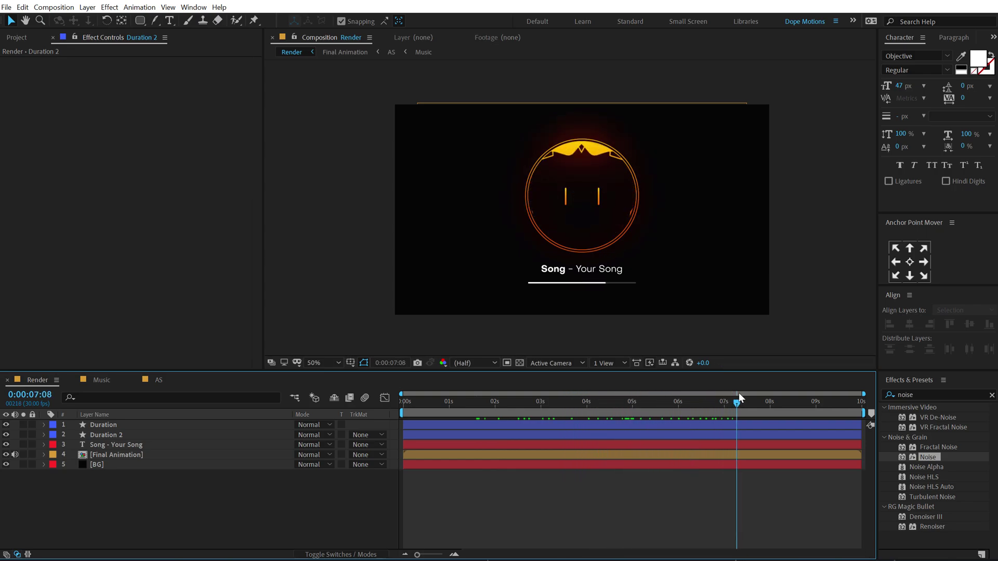
double_click(102, 453)
left_click(102, 426)
left_click(96, 435)
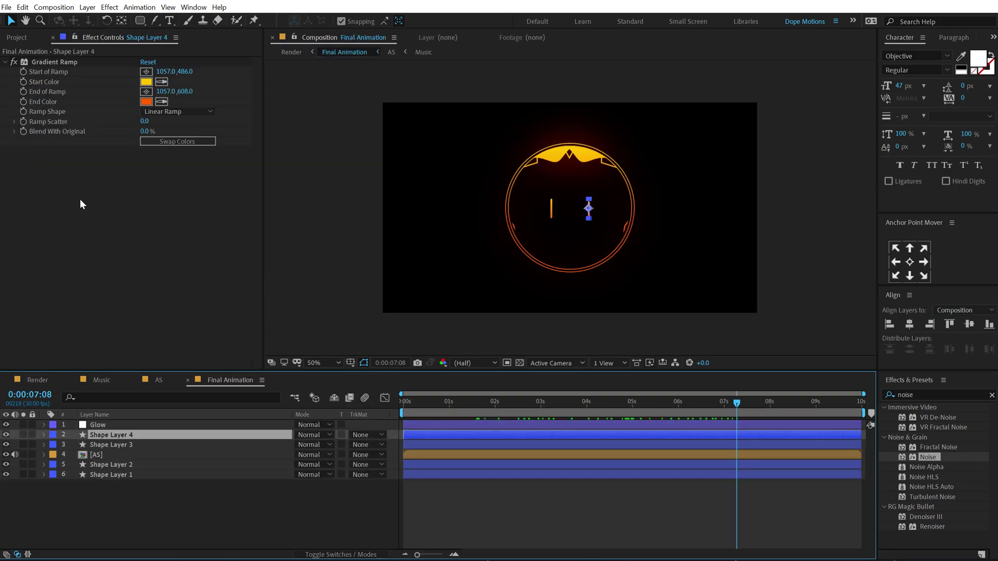
left_click(45, 67)
left_click(42, 62)
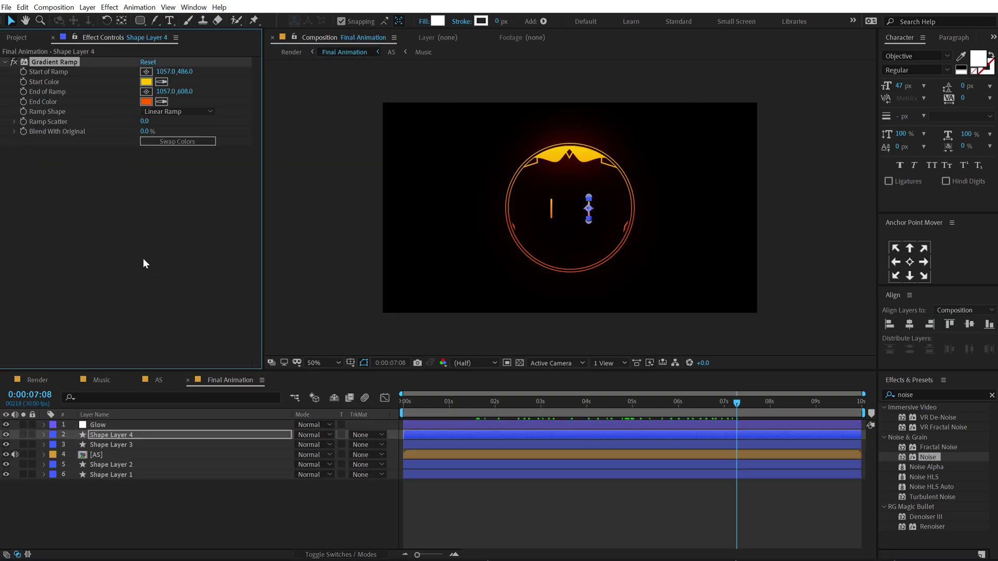
Paste the Gradient Ramp onto Duration in Render and stretch its points across the bar
left_click(37, 380)
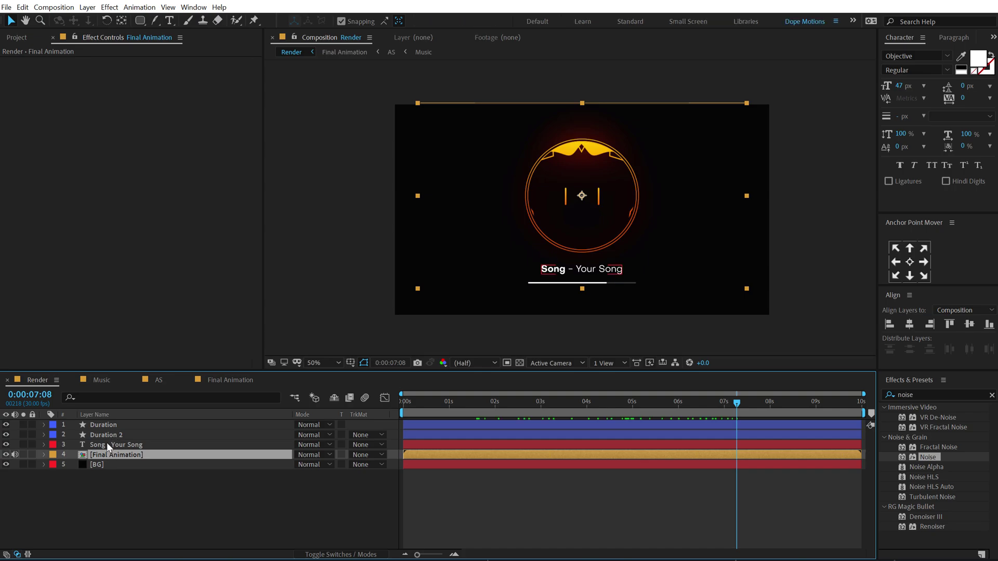
left_click(104, 436)
left_click(95, 425)
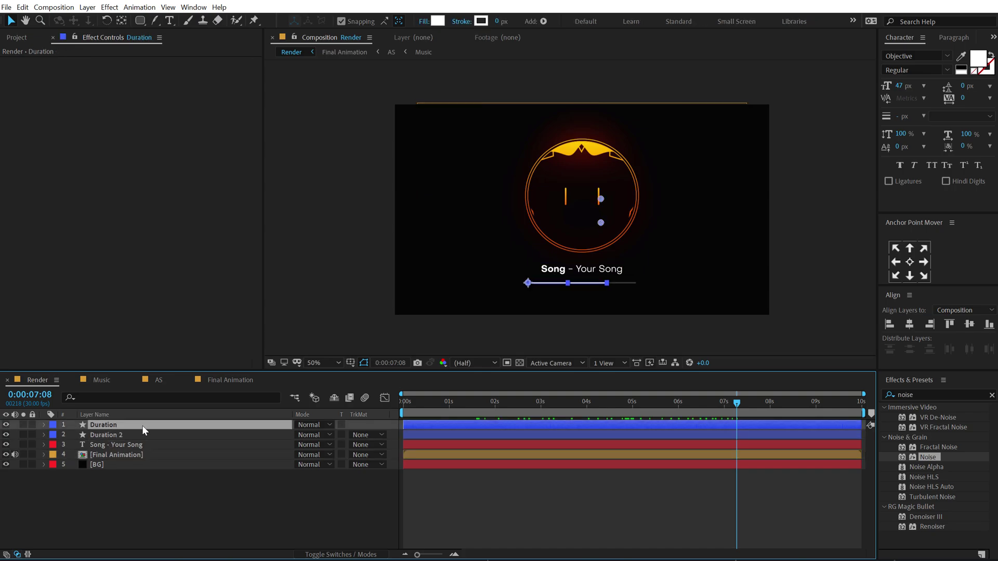
key("ctrl+v")
left_click_drag(601, 223, 626, 269)
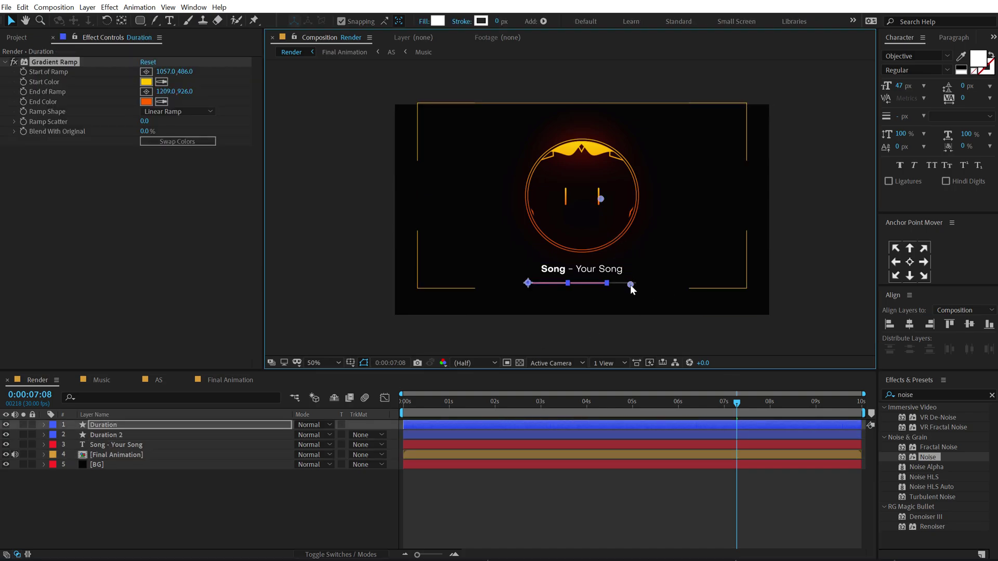
left_click_drag(599, 199, 530, 285)
left_click(564, 527)
left_click_drag(416, 402, 386, 433)
key("space")
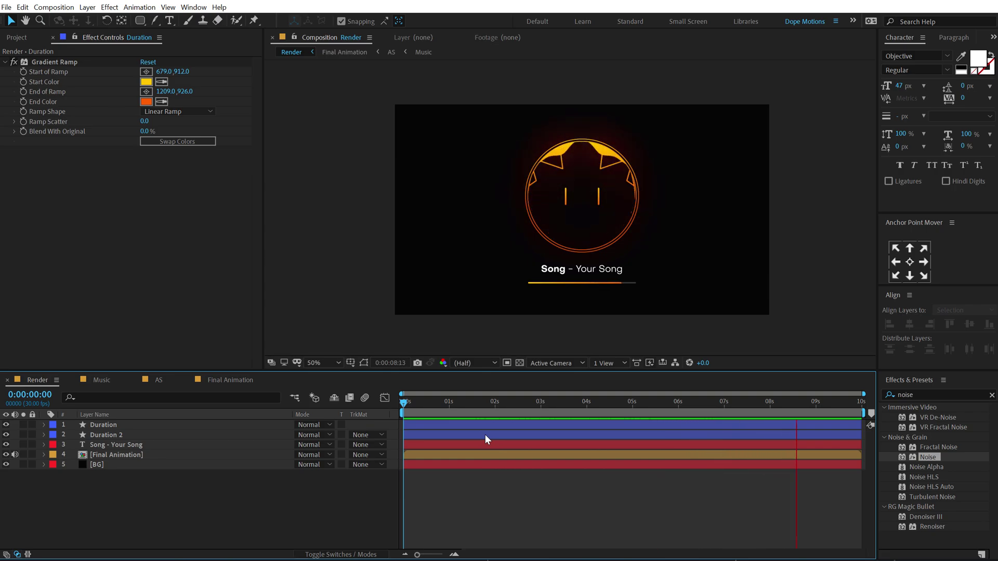
left_click(464, 404)
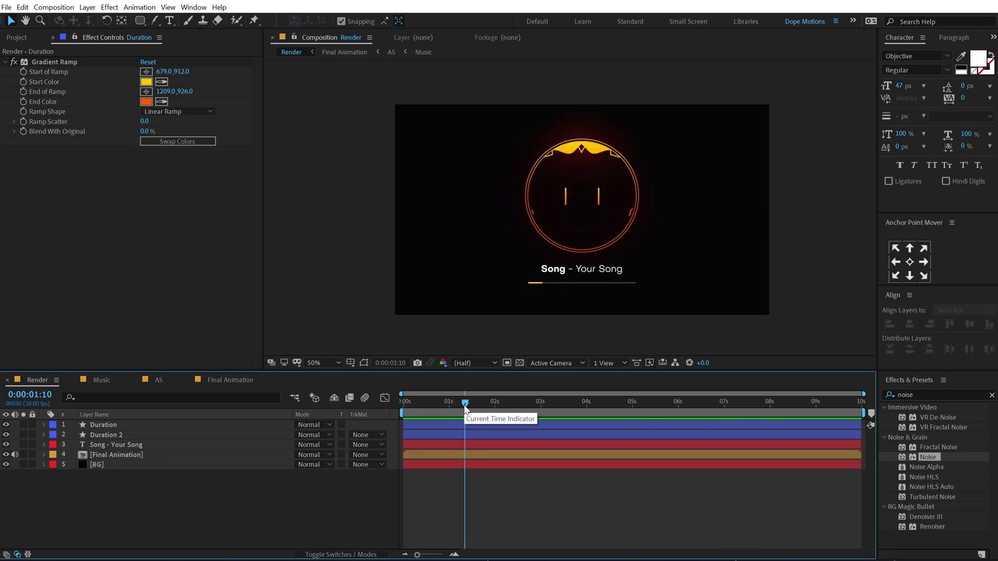
left_click_drag(465, 406, 500, 403)
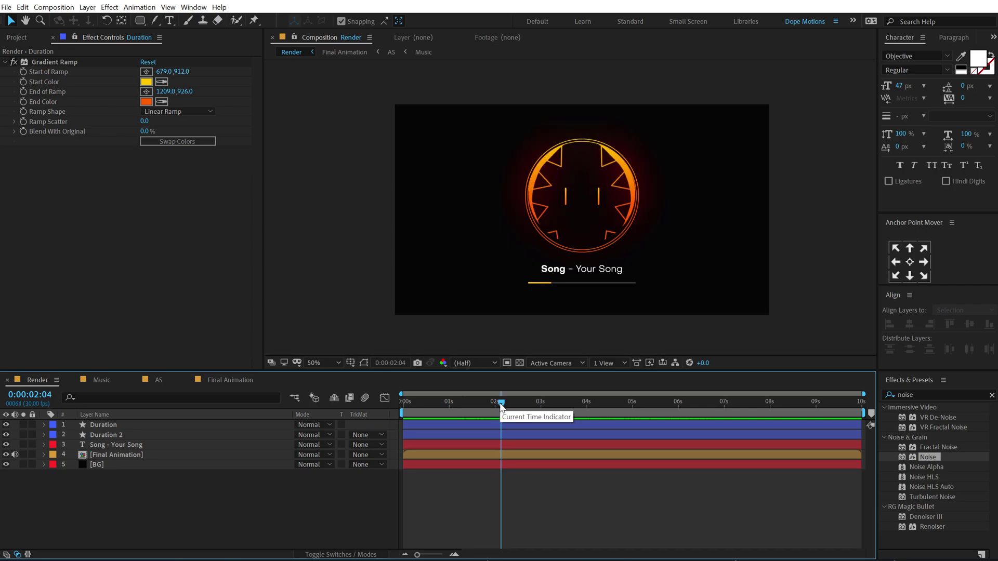